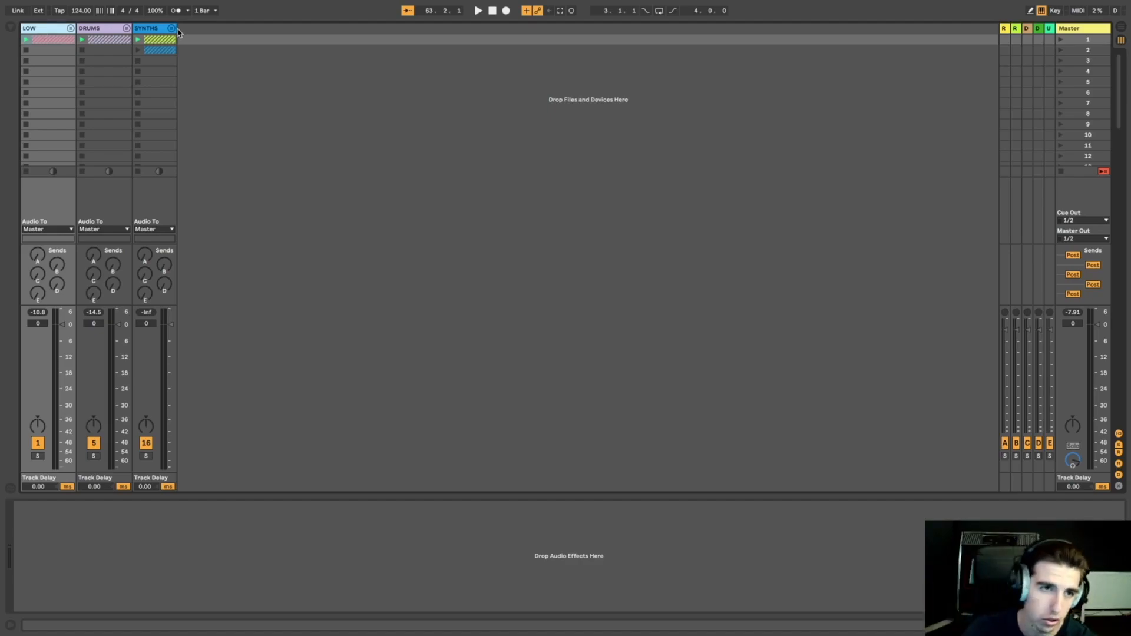
# Widen the SYNTHS group track in the session view and show the browser.
pyautogui.moveTo(173, 29); pyautogui.dragTo(187, 29)
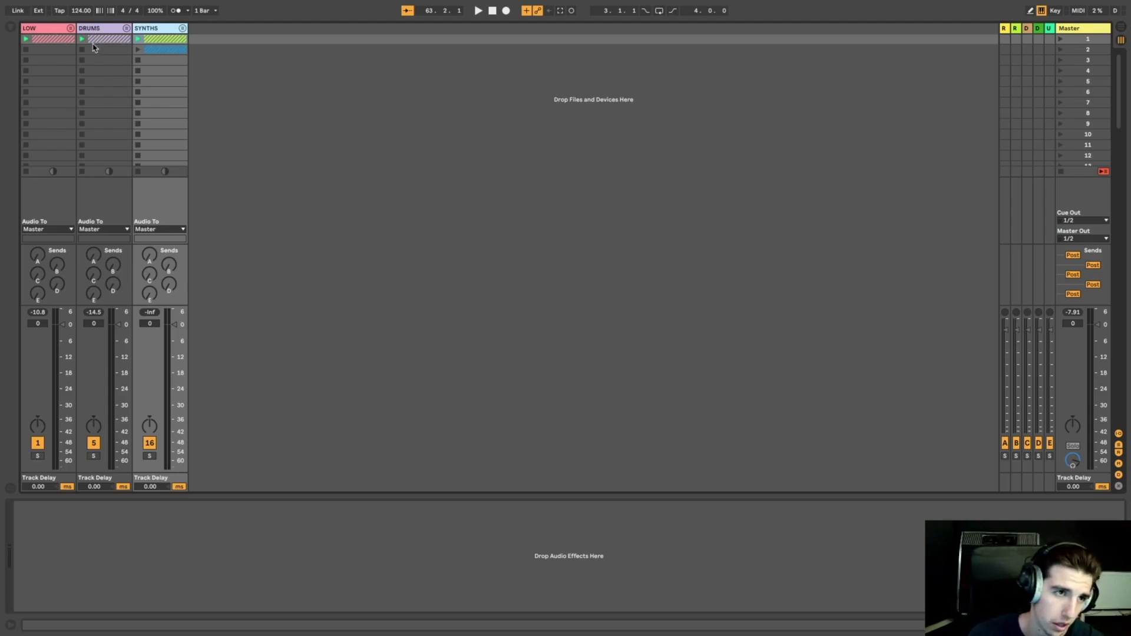
pyautogui.click(10, 27)
pyautogui.press('super+f')
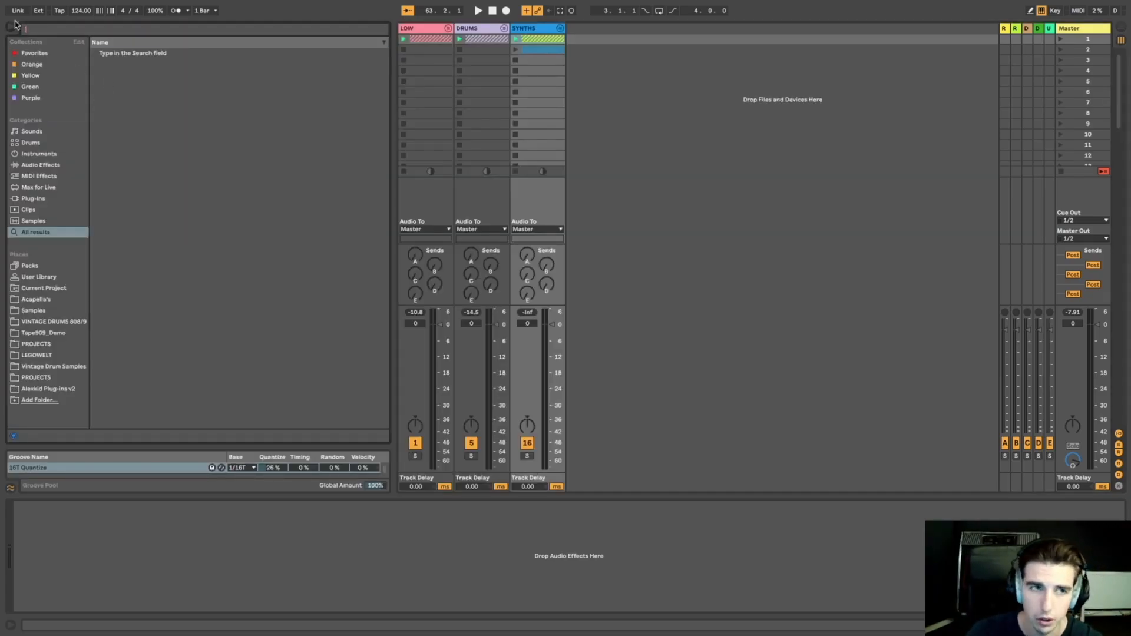
# Play the existing clips and unfold the DRUMS group to inspect its tracks, folding it again before stopping playback.
pyautogui.click(726, 293)
pyautogui.press('space')
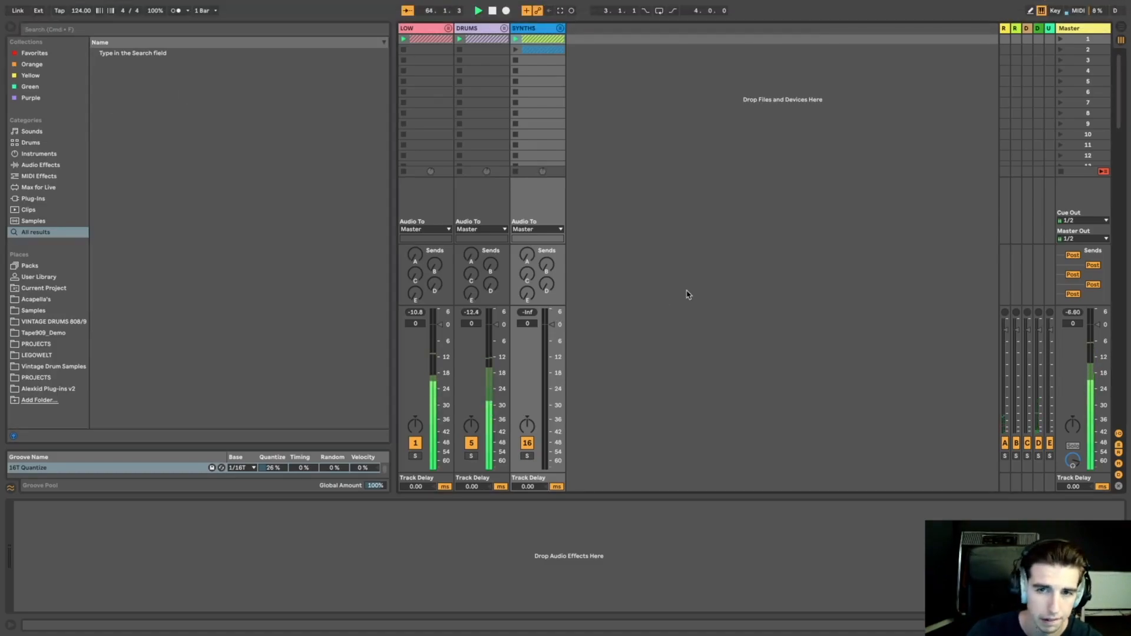
pyautogui.click(504, 29)
pyautogui.hscroll(2, 794, 407)
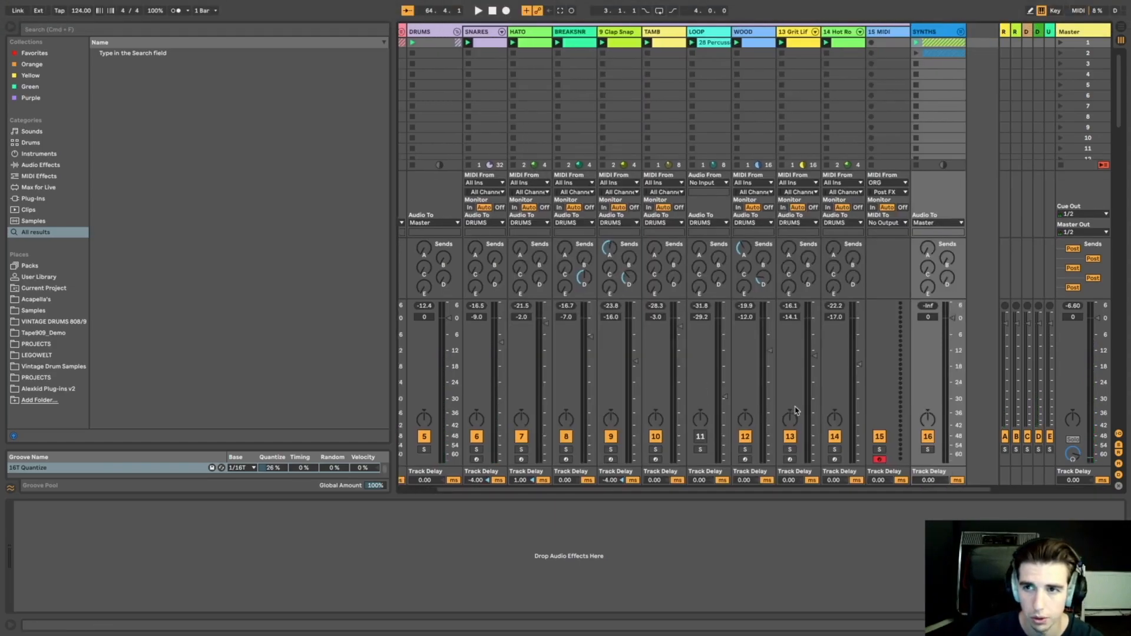
pyautogui.press('space')
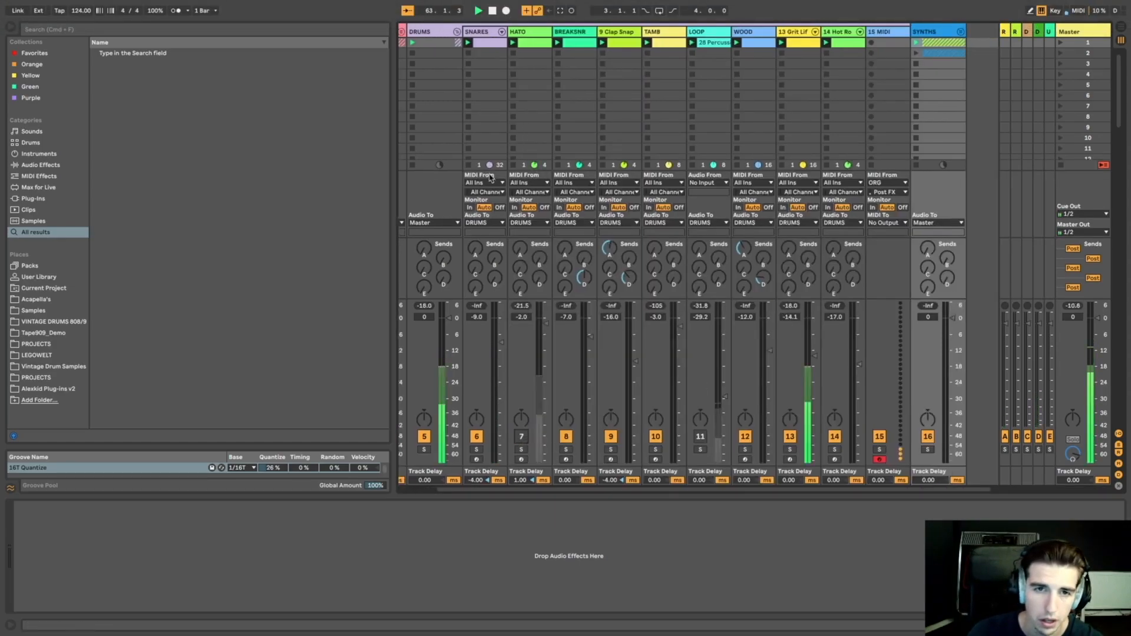
pyautogui.click(456, 31)
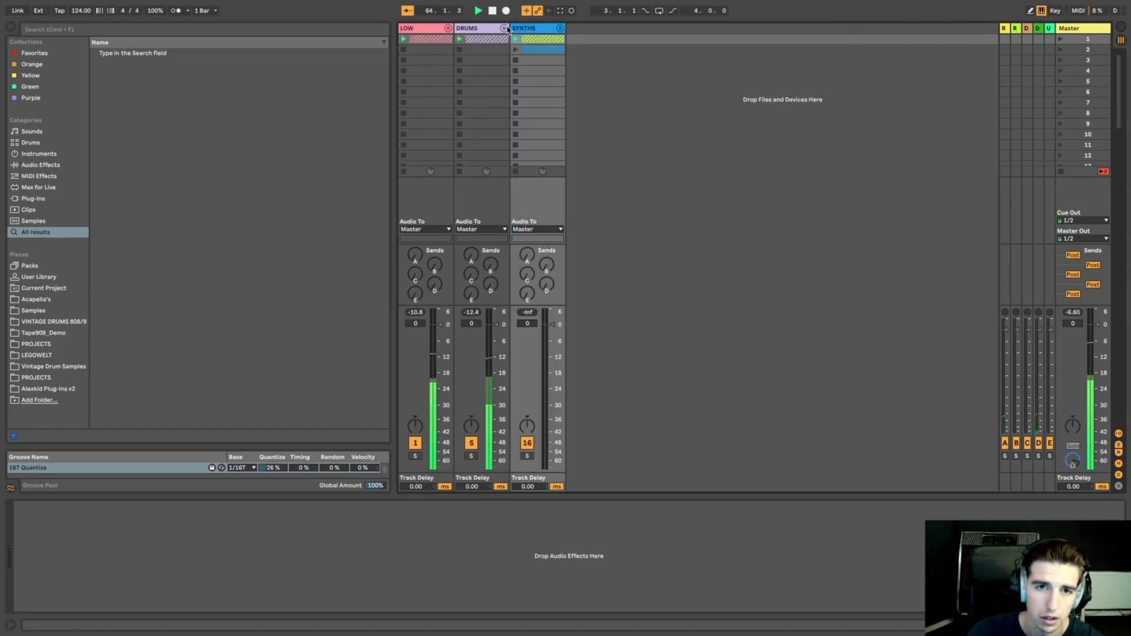
pyautogui.press('space')
# Search the browser for abl3 and load the ABL3 instrument onto a new track after the SYNTHS group.
pyautogui.press('super+f')
pyautogui.write('abl3')
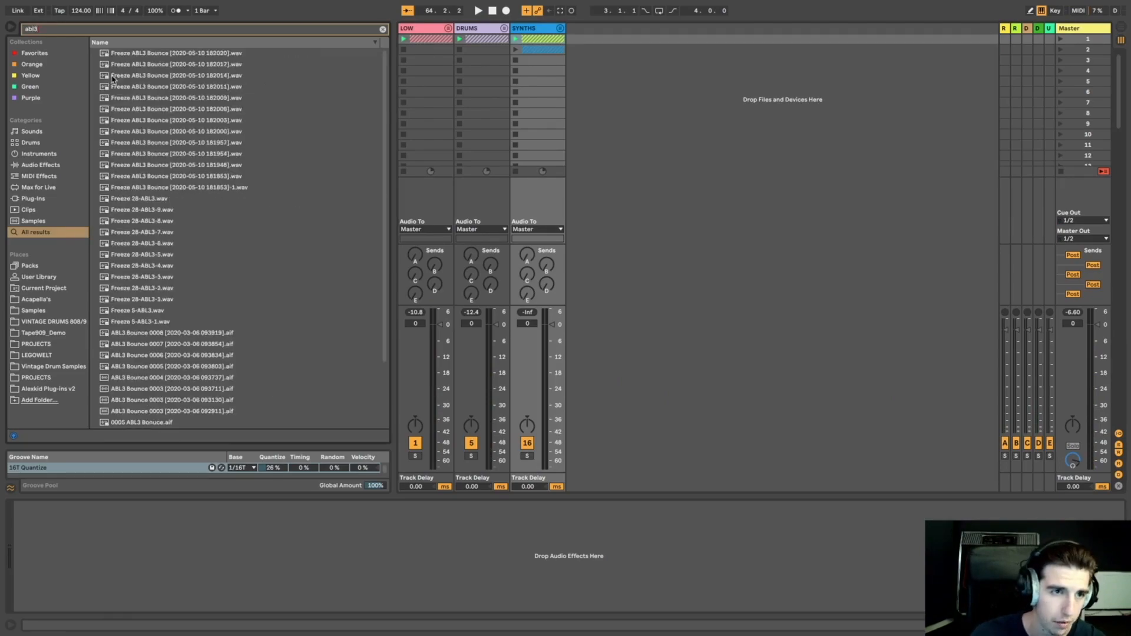
pyautogui.moveTo(119, 422); pyautogui.dragTo(636, 32)
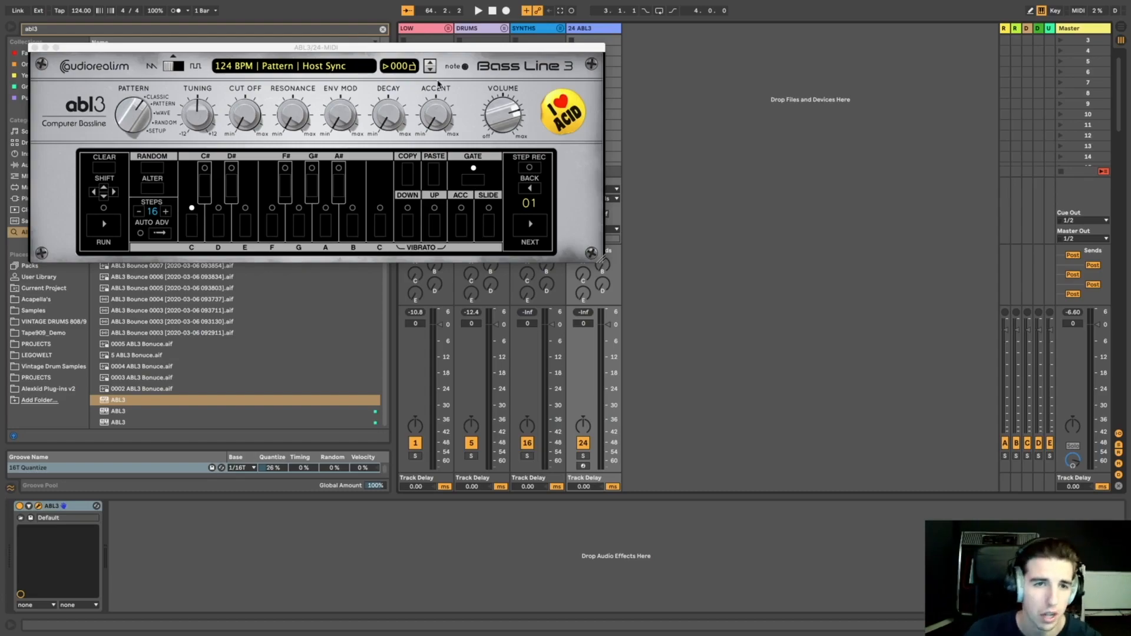
# Move the ABL3 window clear of the browser and try the square waveform before switching back to sawtooth.
pyautogui.moveTo(327, 47); pyautogui.dragTo(697, 150)
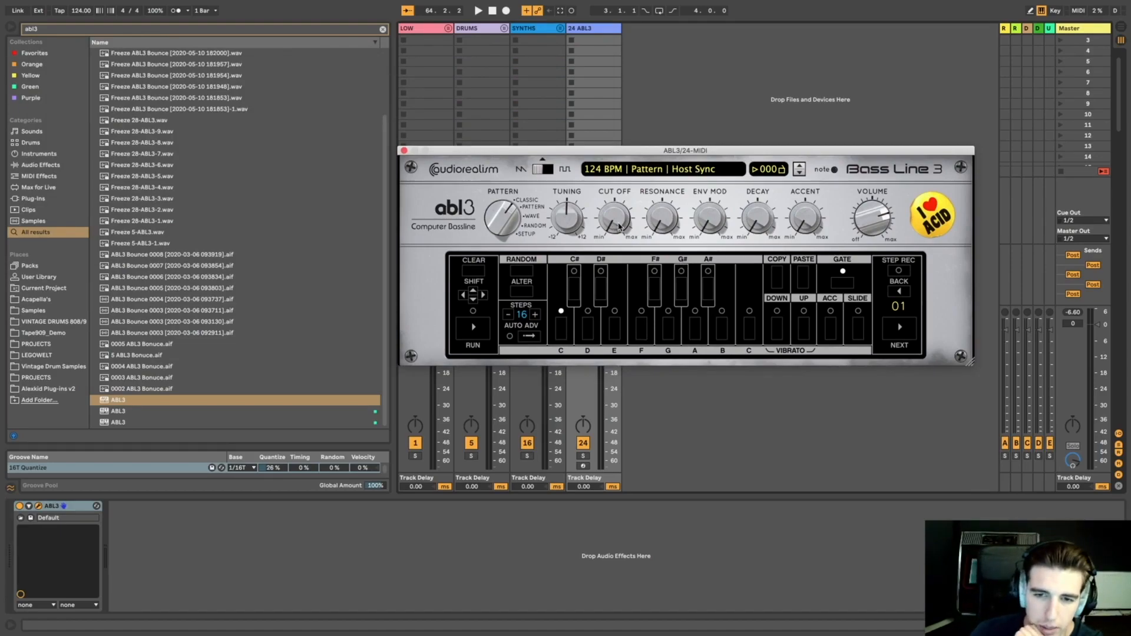
pyautogui.click(543, 170)
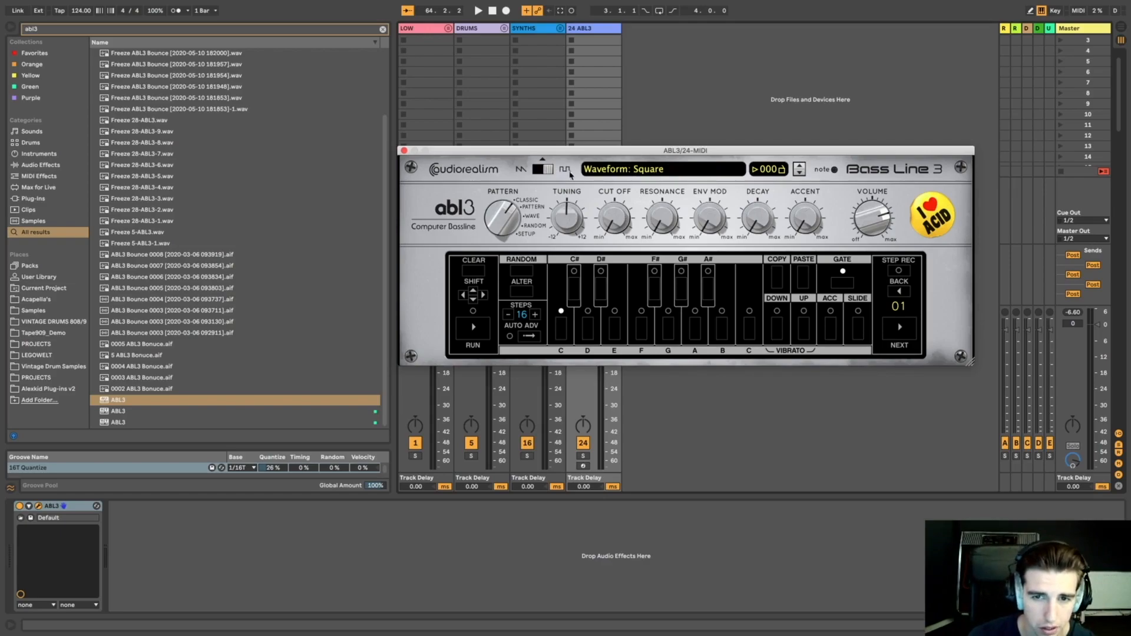
pyautogui.click(547, 171)
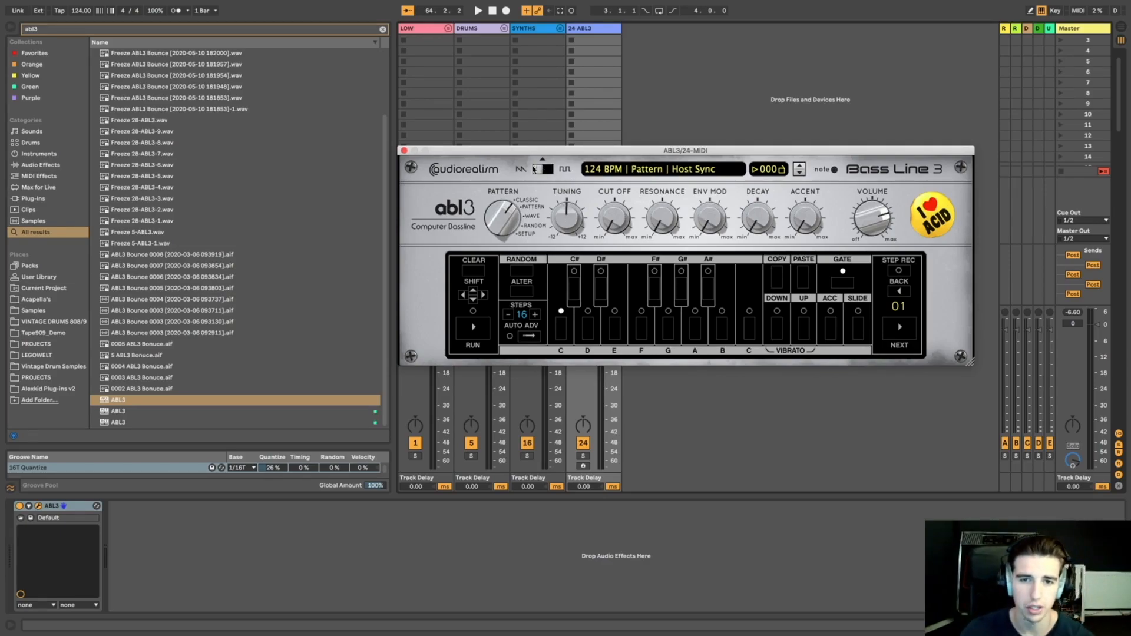
# Load a pattern bank from the Funky folder of the Patterns library into ABL3.
pyautogui.click(643, 171)
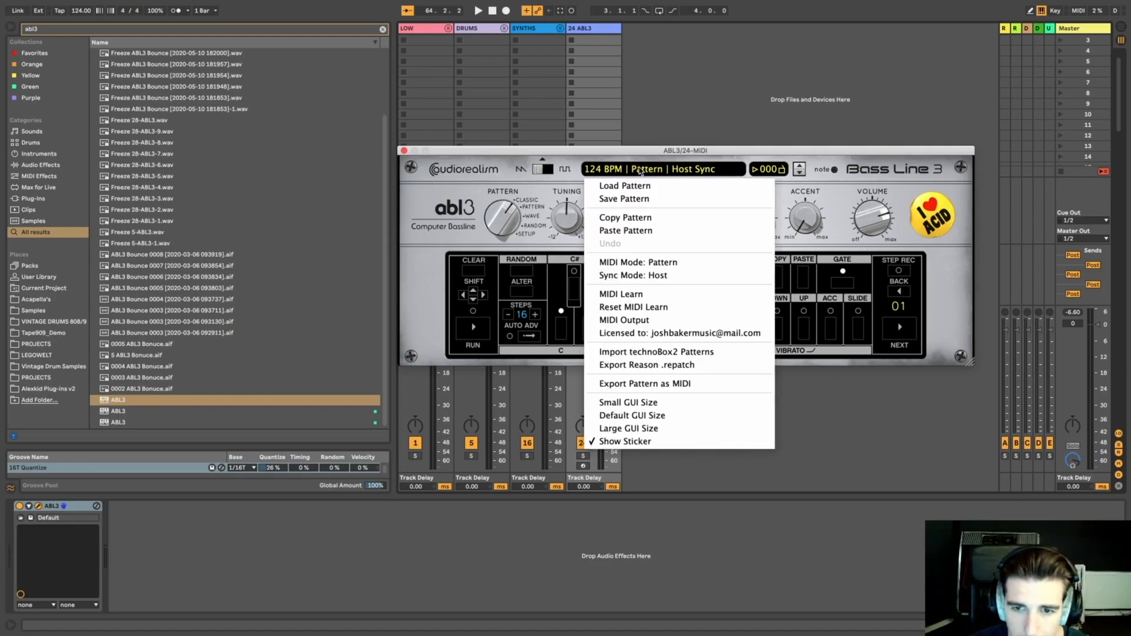
pyautogui.click(647, 190)
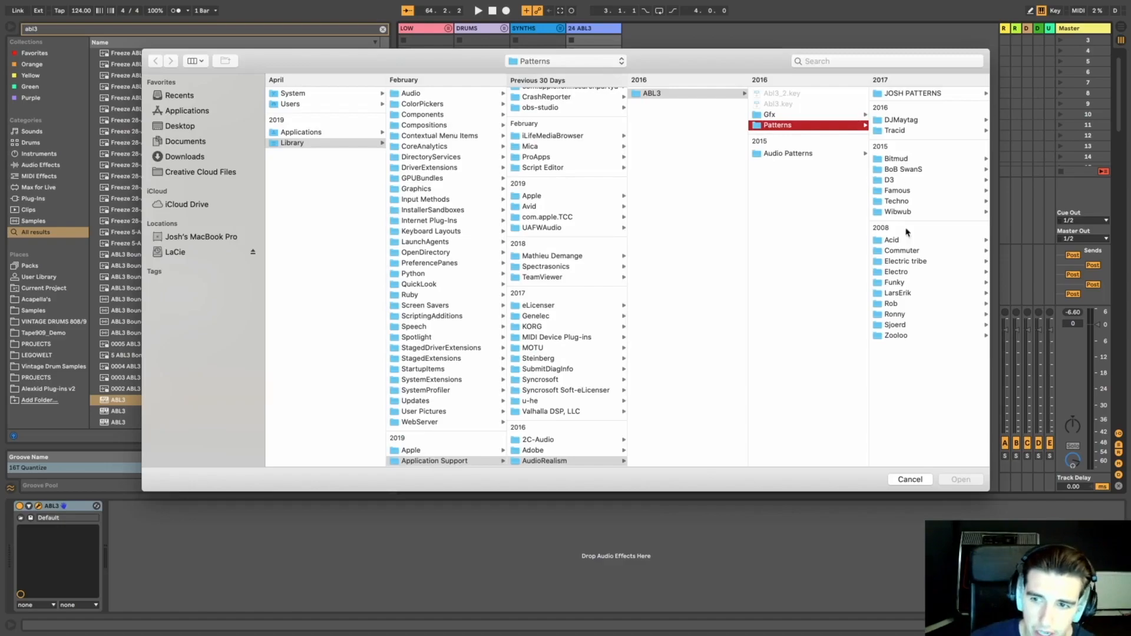
pyautogui.click(910, 284)
pyautogui.click(910, 225)
pyautogui.press('Return')
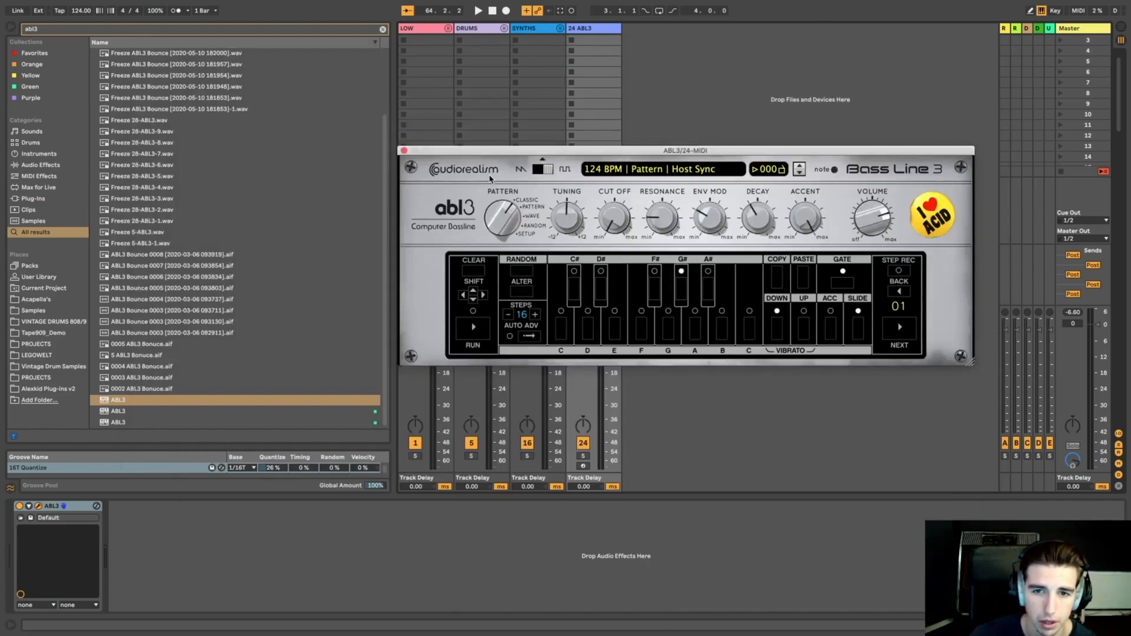
# Lower the ABL3 track's volume to -4.0 dB and hide the browser, with the plug-in window moved up.
pyautogui.moveTo(495, 172); pyautogui.dragTo(521, 125)
pyautogui.moveTo(608, 325); pyautogui.dragTo(608, 336)
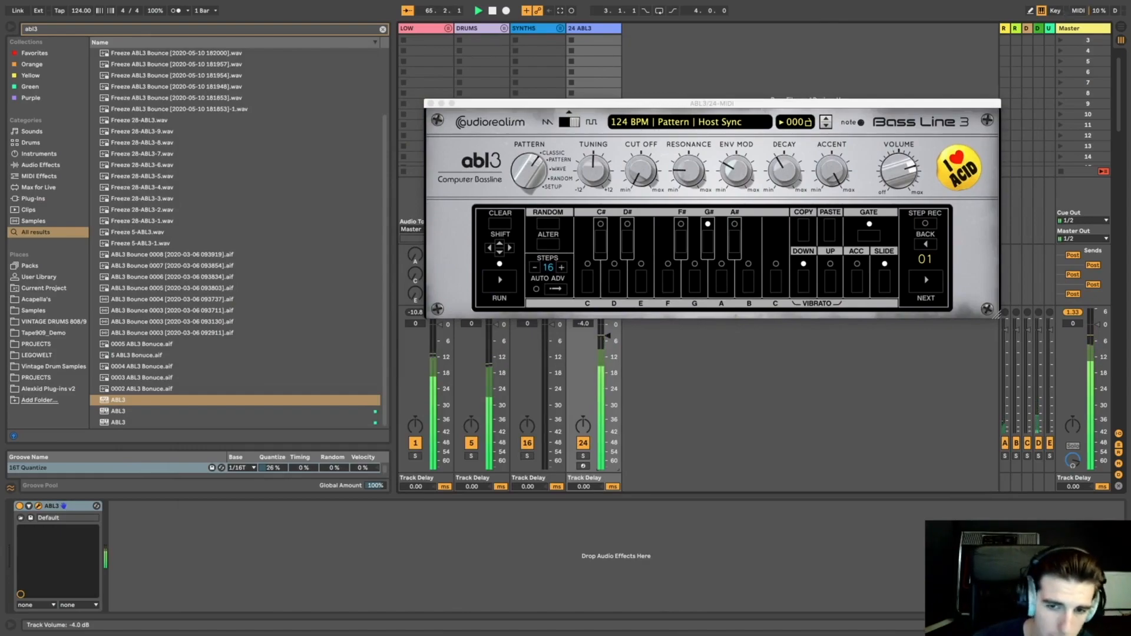
pyautogui.click(10, 29)
# Audition the ABL3 patterns FunkyBassline3 and FunkyBassline5 during playback, and settle on FunkyBassline8.
pyautogui.click(690, 121)
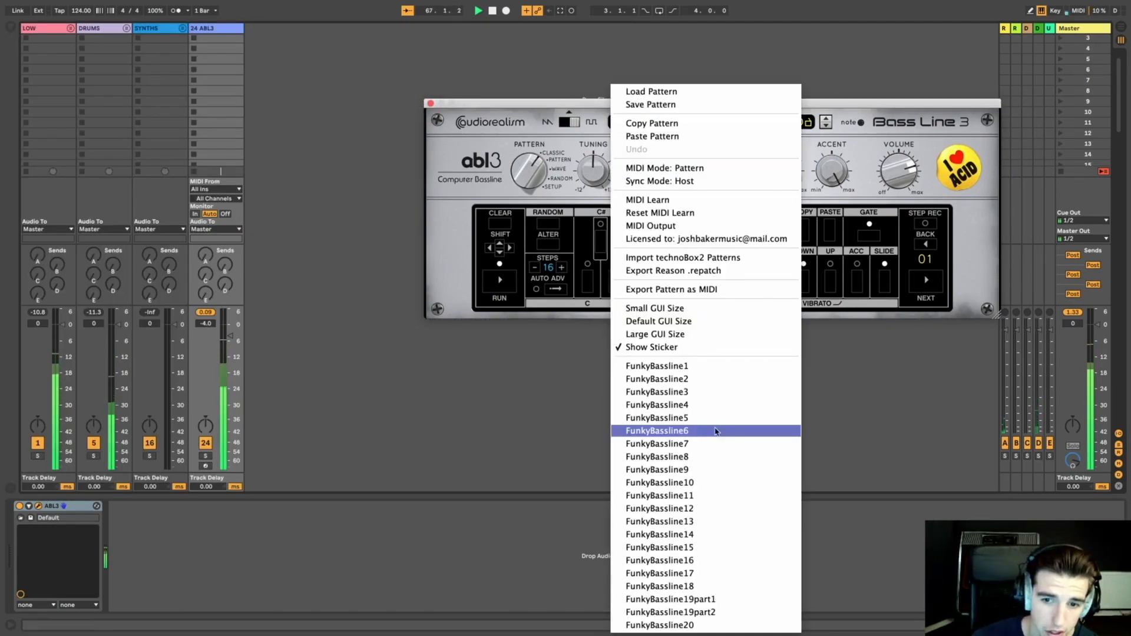
pyautogui.click(715, 397)
pyautogui.click(718, 121)
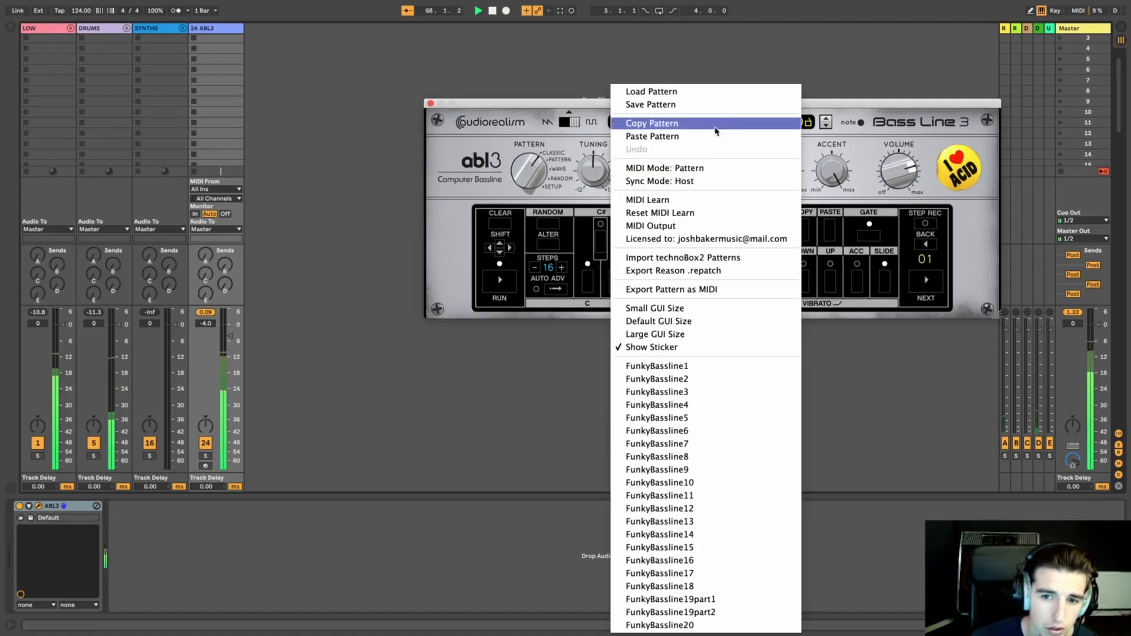
pyautogui.click(716, 418)
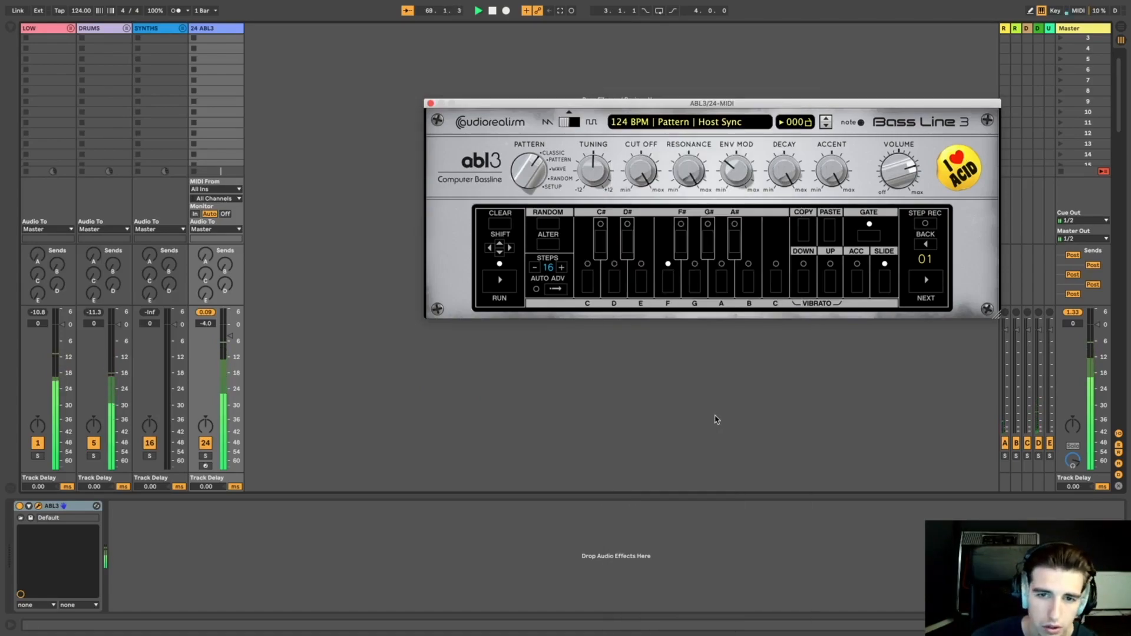
pyautogui.click(694, 121)
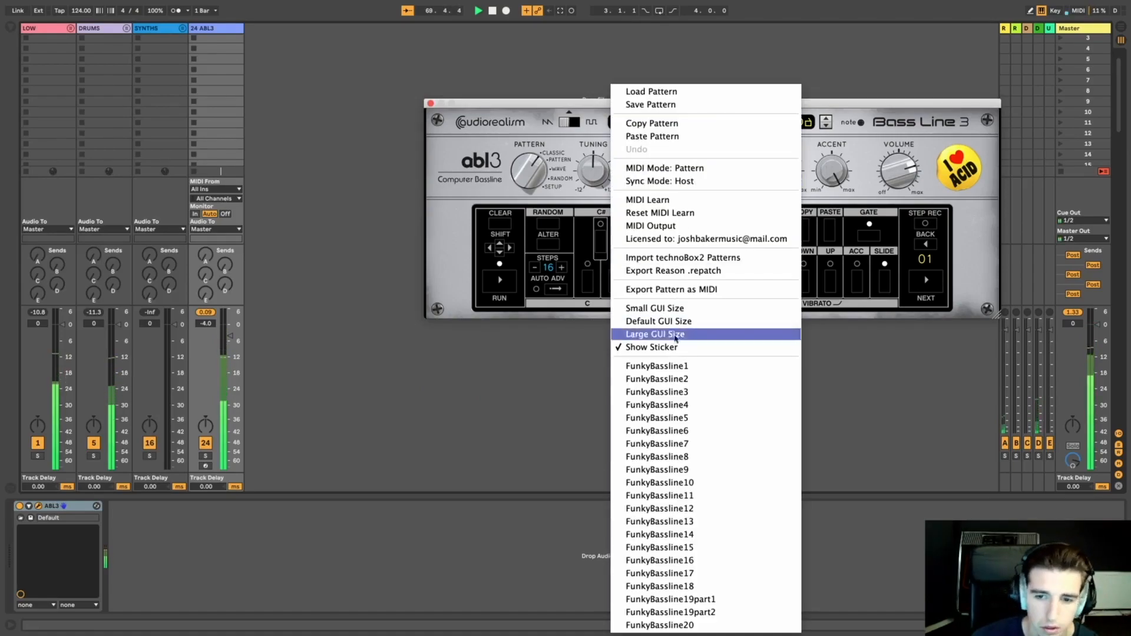
pyautogui.click(681, 462)
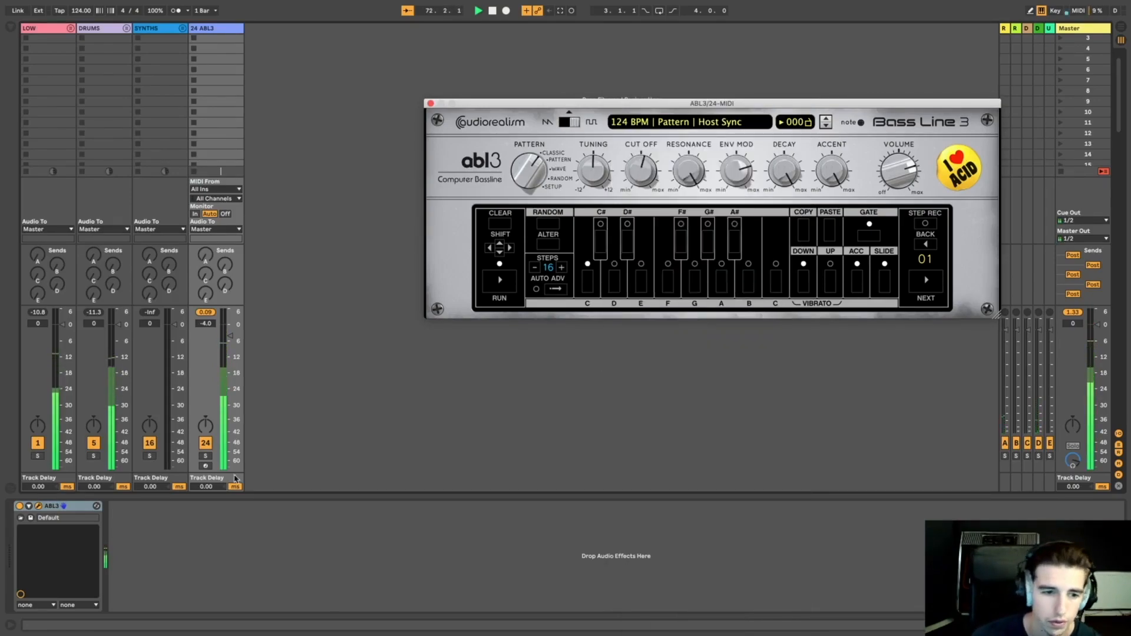
# Solo the ABL3 track and set its volume to -9.0 dB.
pyautogui.click(206, 456)
pyautogui.moveTo(230, 335); pyautogui.dragTo(230, 349)
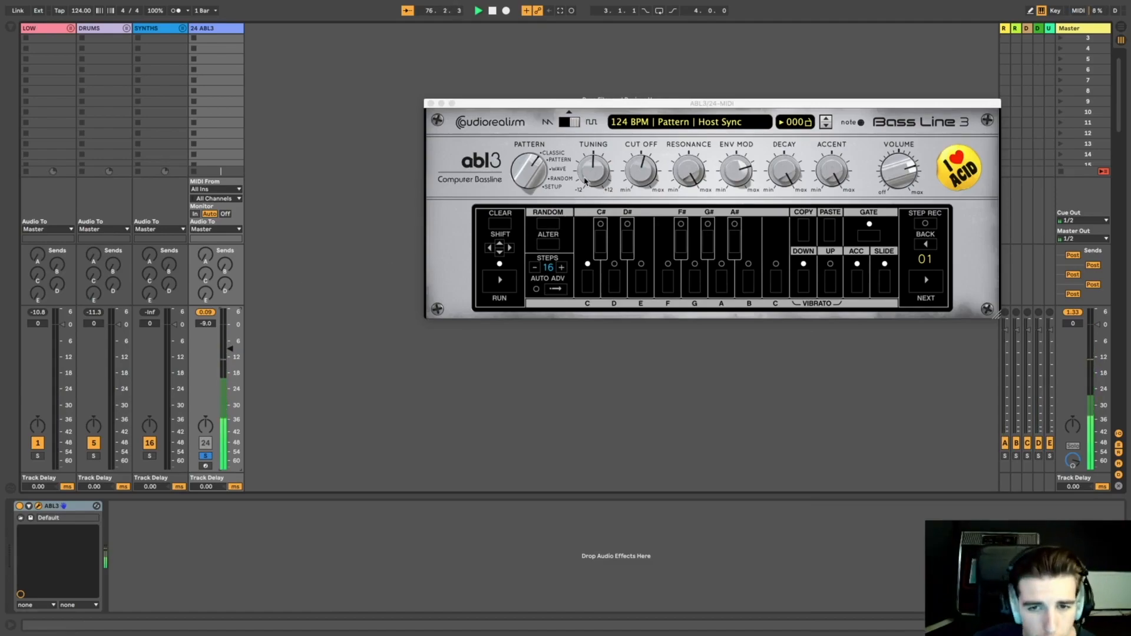
# Sweep the ABL3 tuning, cutoff and resonance, leaving the tuning centred and the cutoff at 54%, and close the plug-in window.
pyautogui.moveTo(585, 182)
pyautogui.mouseDown()
pyautogui.moveTo(596, 257)
pyautogui.moveTo(598, 81)
pyautogui.moveTo(587, 187)
pyautogui.moveTo(593, 181)
pyautogui.mouseUp()
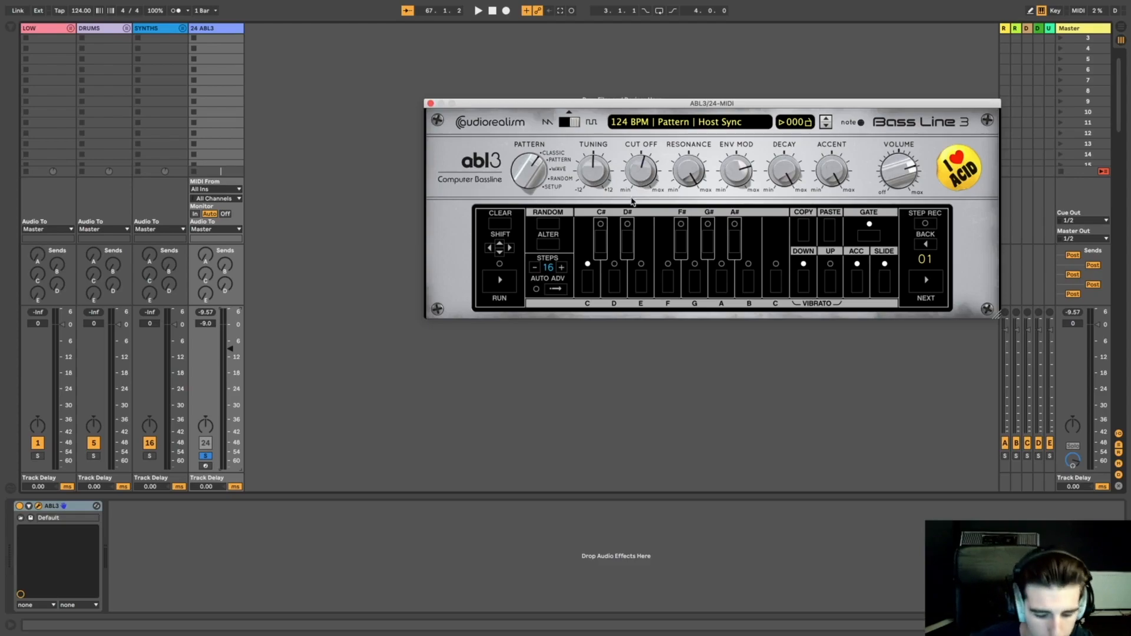
pyautogui.press('space')
pyautogui.moveTo(638, 188)
pyautogui.mouseDown()
pyautogui.moveTo(638, 146)
pyautogui.moveTo(657, 247)
pyautogui.moveTo(657, 127)
pyautogui.moveTo(653, 250)
pyautogui.moveTo(659, 189)
pyautogui.mouseUp()
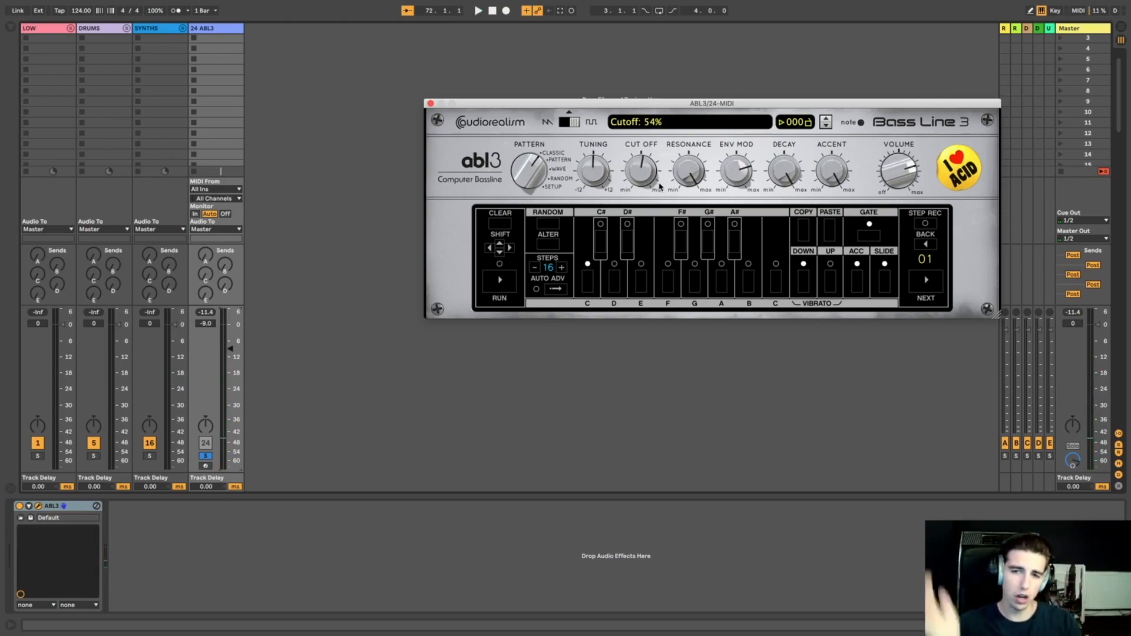
pyautogui.moveTo(695, 176); pyautogui.dragTo(698, 205)
pyautogui.click(430, 104)
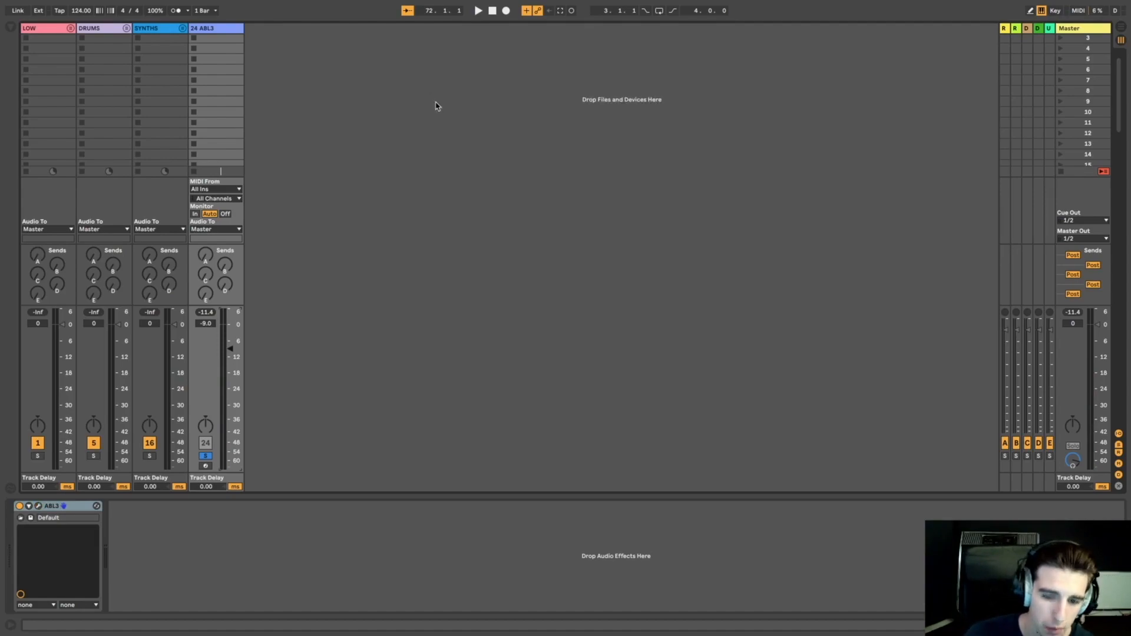
# Search the browser for Auto Filter and add it after ABL3 on the bassline track.
pyautogui.hotkey('ctrl', 'f')
pyautogui.write('auto fi')
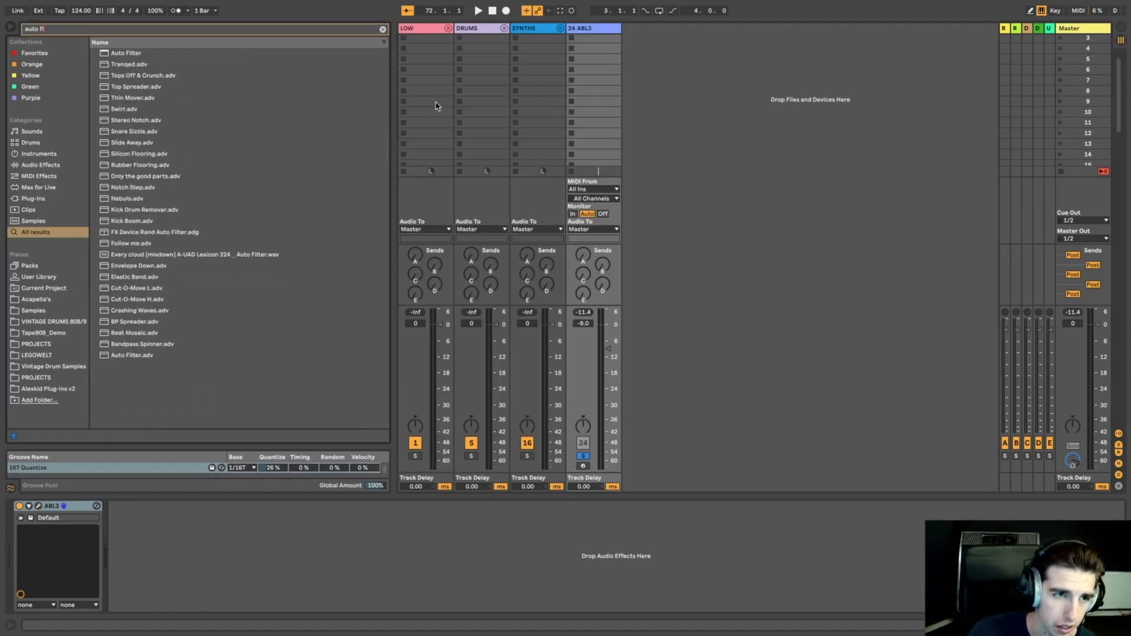
pyautogui.doubleClick(126, 52)
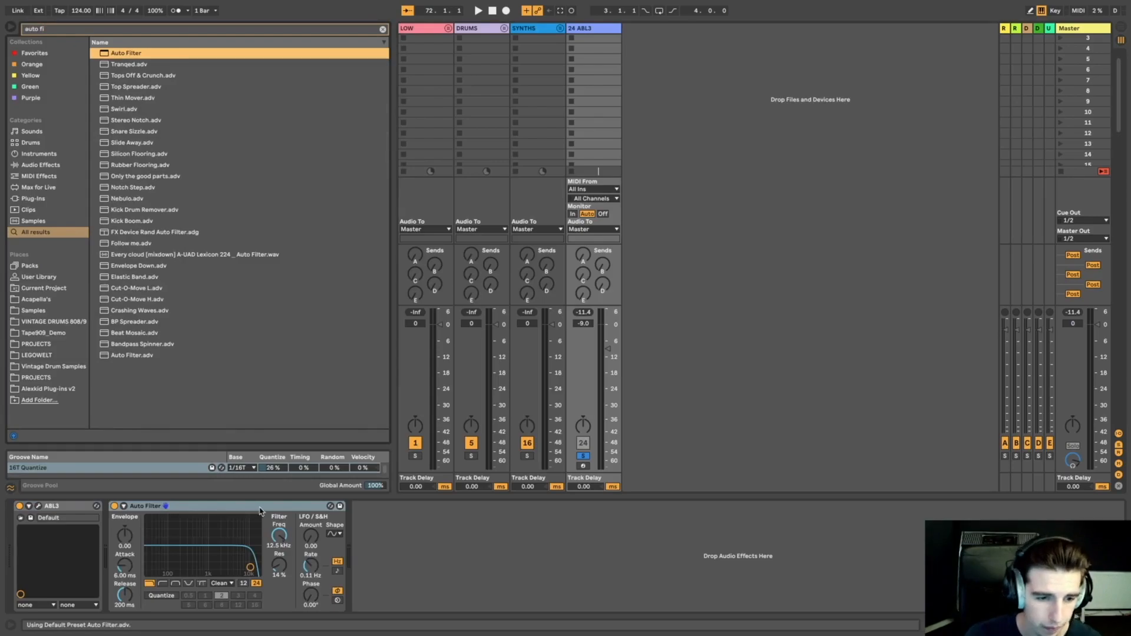
# Reopen the ABL3 window and set the Auto Filter to a frequency of 582 Hz with 93% resonance.
pyautogui.click(279, 537)
pyautogui.click(38, 506)
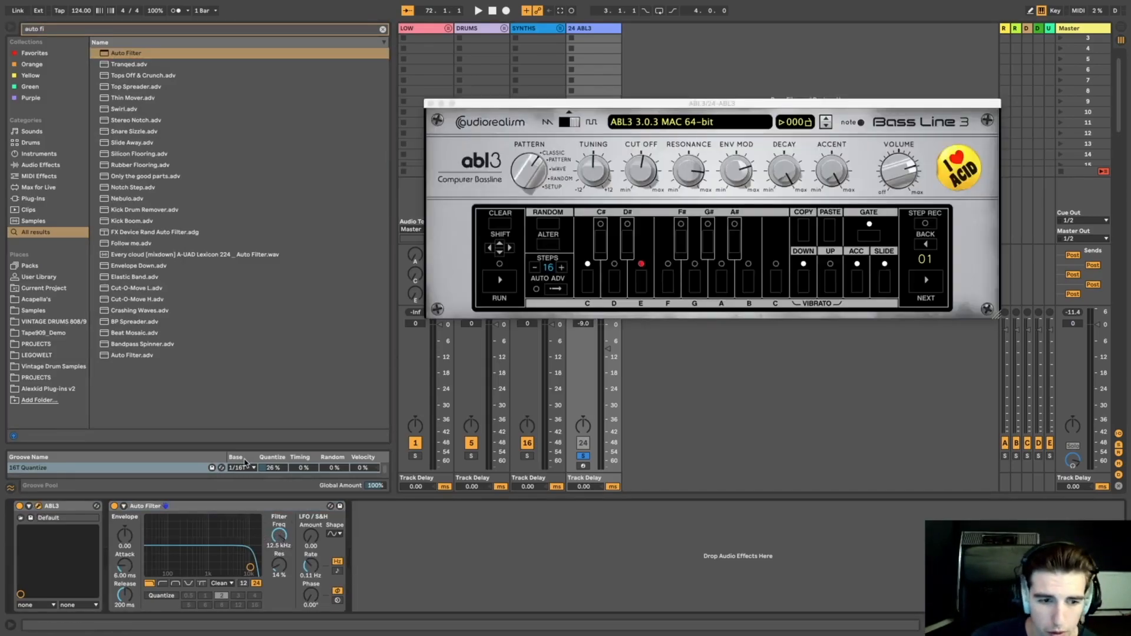
pyautogui.moveTo(282, 546); pyautogui.dragTo(283, 549)
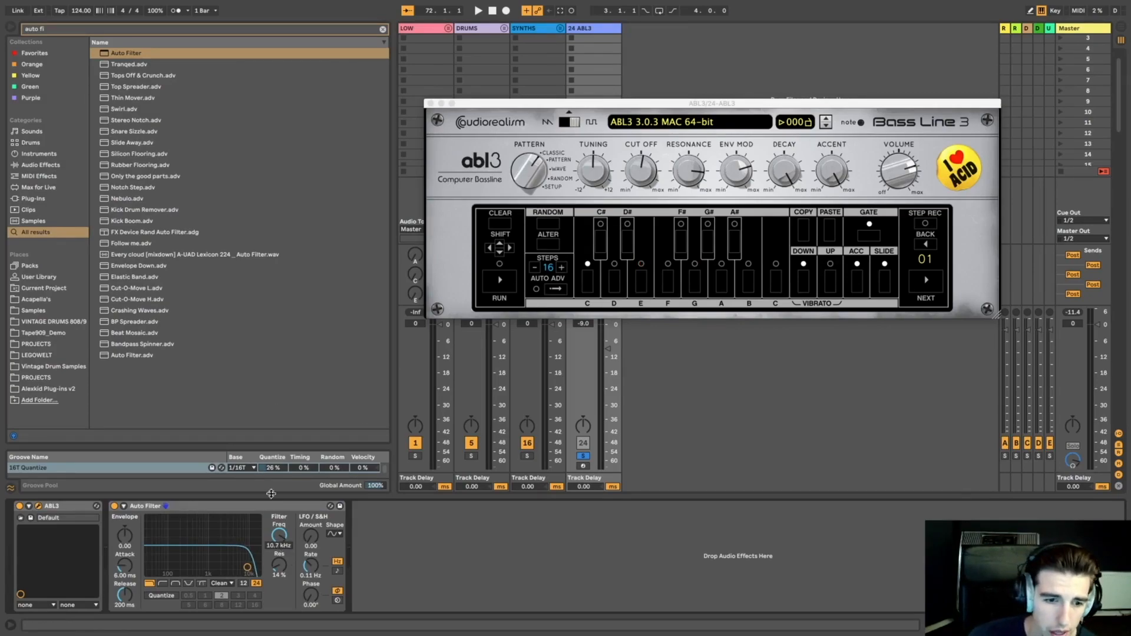
pyautogui.moveTo(275, 532)
pyautogui.mouseDown()
pyautogui.moveTo(276, 579)
pyautogui.moveTo(284, 537)
pyautogui.mouseUp()
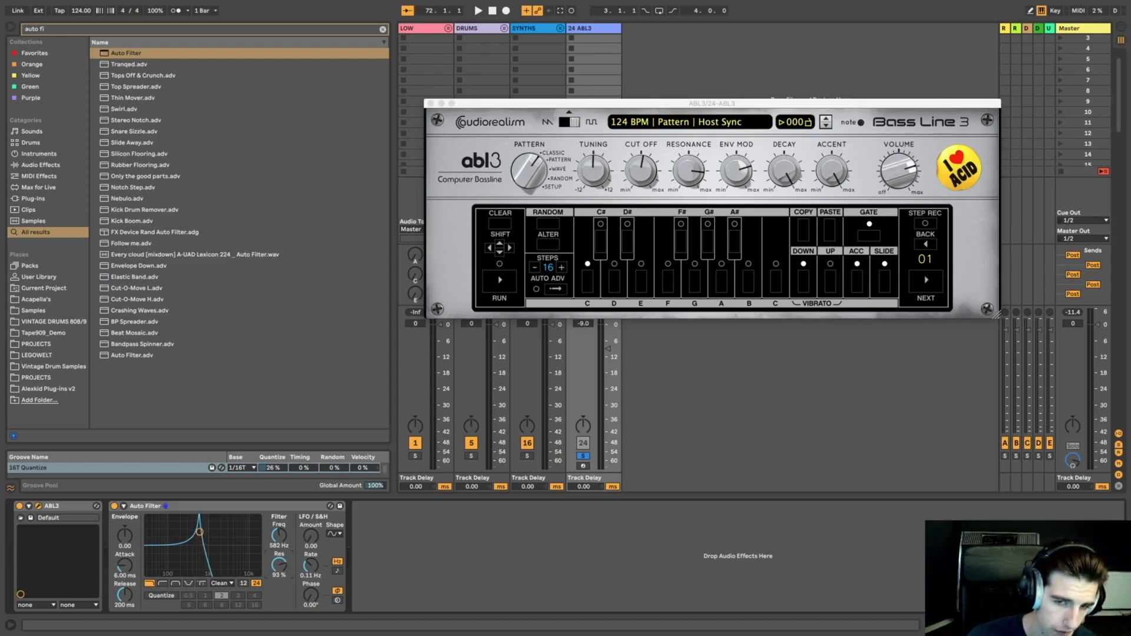
# Set the ABL3 resonance to 100% and raise its cutoff to 91% while the pattern plays.
pyautogui.moveTo(687, 177); pyautogui.dragTo(687, 145)
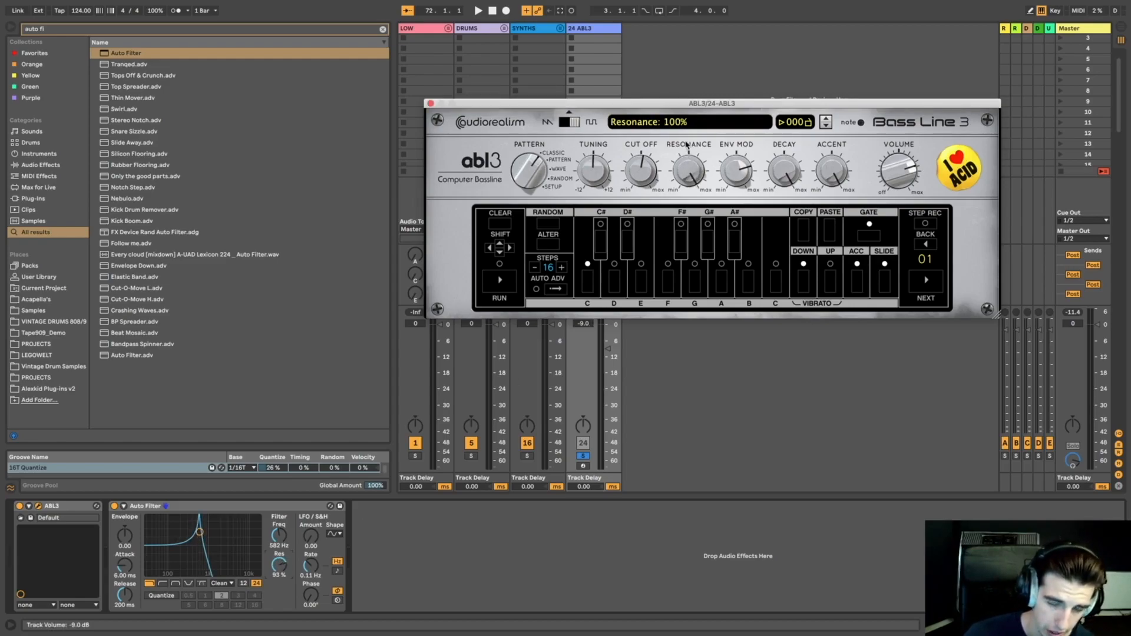
pyautogui.press('space')
pyautogui.click(642, 165)
pyautogui.moveTo(642, 164); pyautogui.dragTo(644, 127)
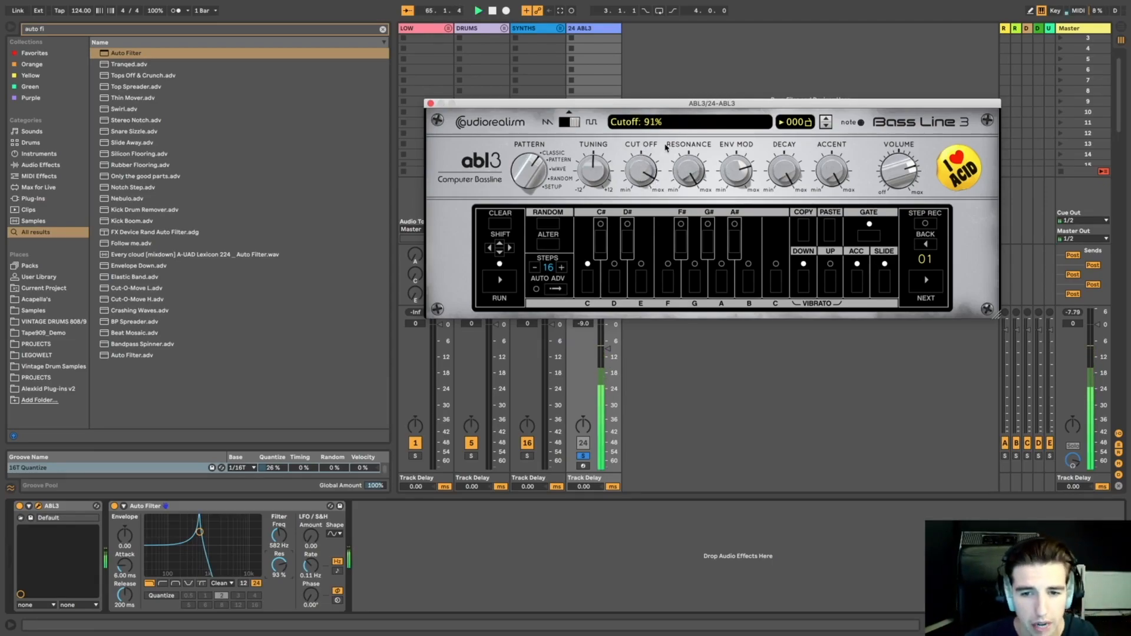
# Switch off the Auto Filter and sweep the ABL3 resonance and cutoff, leaving the cutoff at 79%.
pyautogui.click(114, 506)
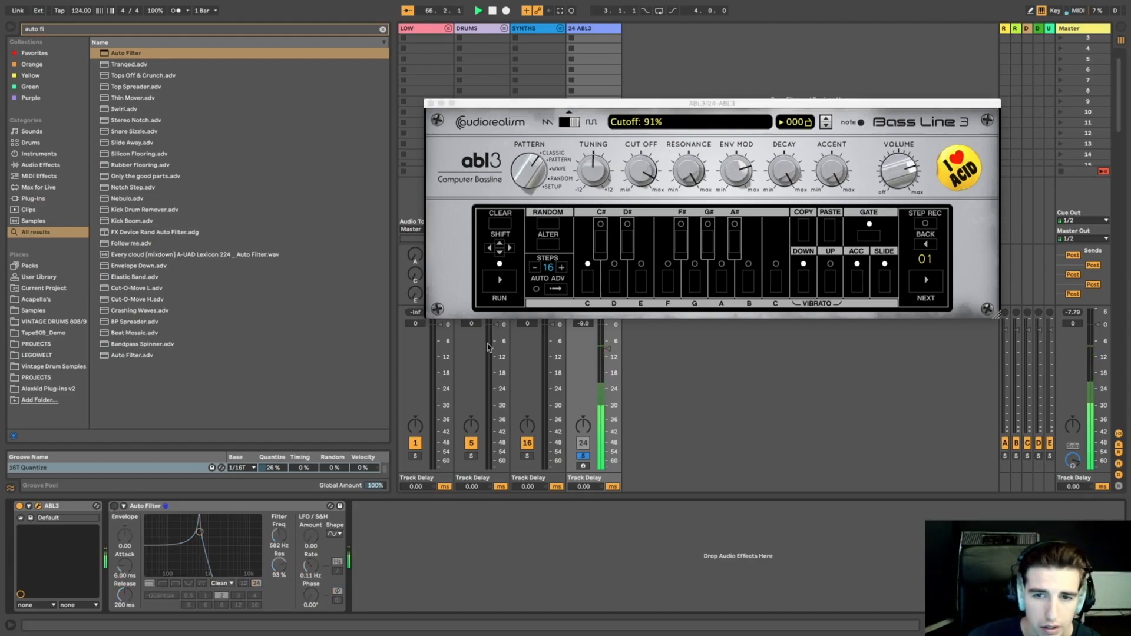
pyautogui.click(688, 166)
pyautogui.moveTo(687, 171); pyautogui.dragTo(711, 151)
pyautogui.moveTo(649, 174); pyautogui.dragTo(650, 199)
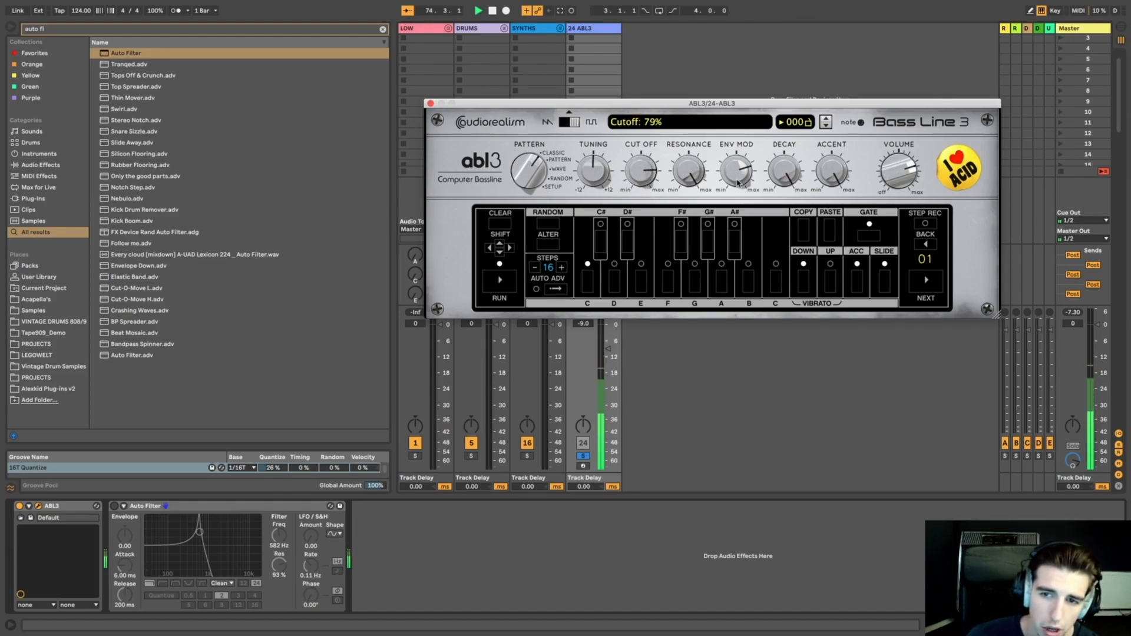
# Adjust the ABL3 envelope modulation and bring the decay down to 0% with the pattern playing.
pyautogui.moveTo(737, 181)
pyautogui.mouseDown()
pyautogui.moveTo(740, 290)
pyautogui.moveTo(735, 142)
pyautogui.moveTo(736, 179)
pyautogui.mouseUp()
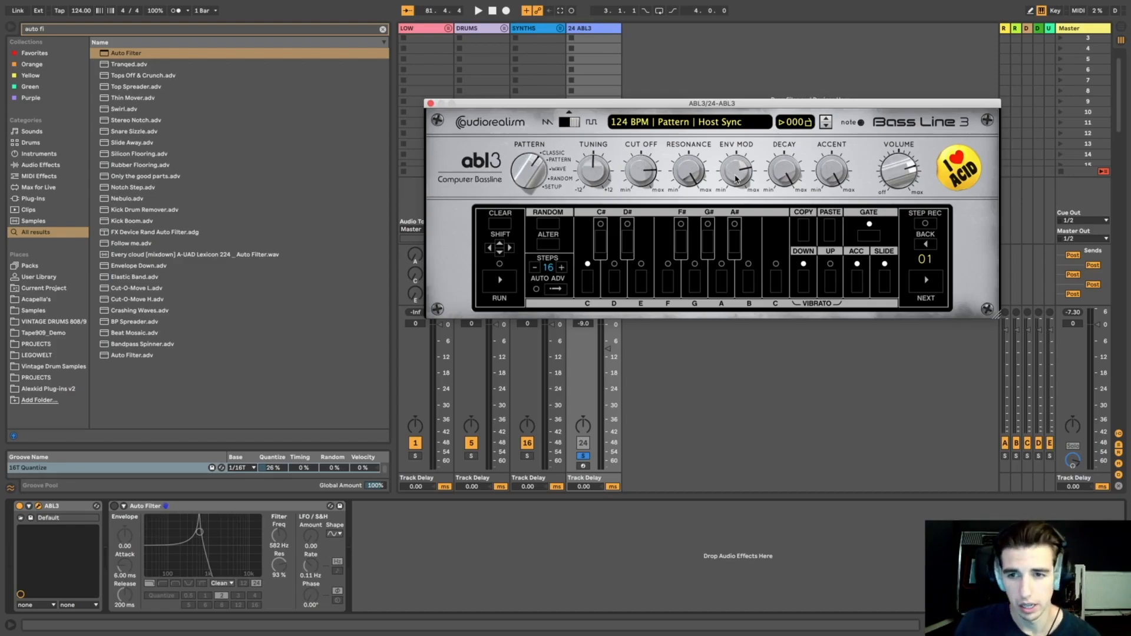
pyautogui.press('space')
pyautogui.moveTo(784, 172); pyautogui.dragTo(784, 330)
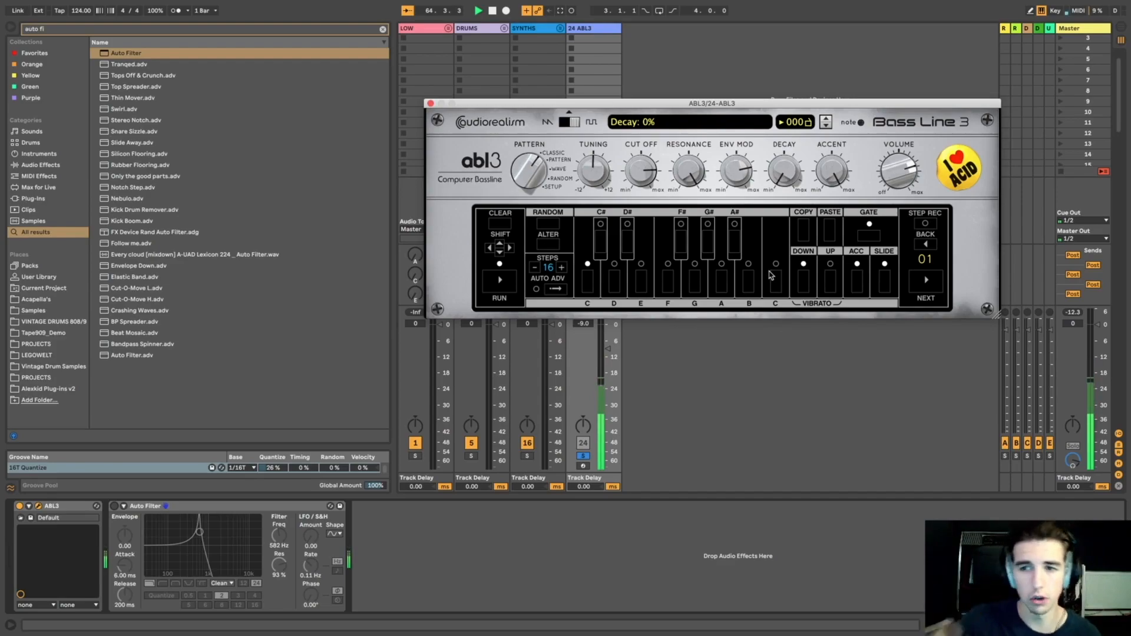
# Sweep the ABL3 decay up to 100% and back down while the pattern plays.
pyautogui.moveTo(785, 172); pyautogui.dragTo(807, 3)
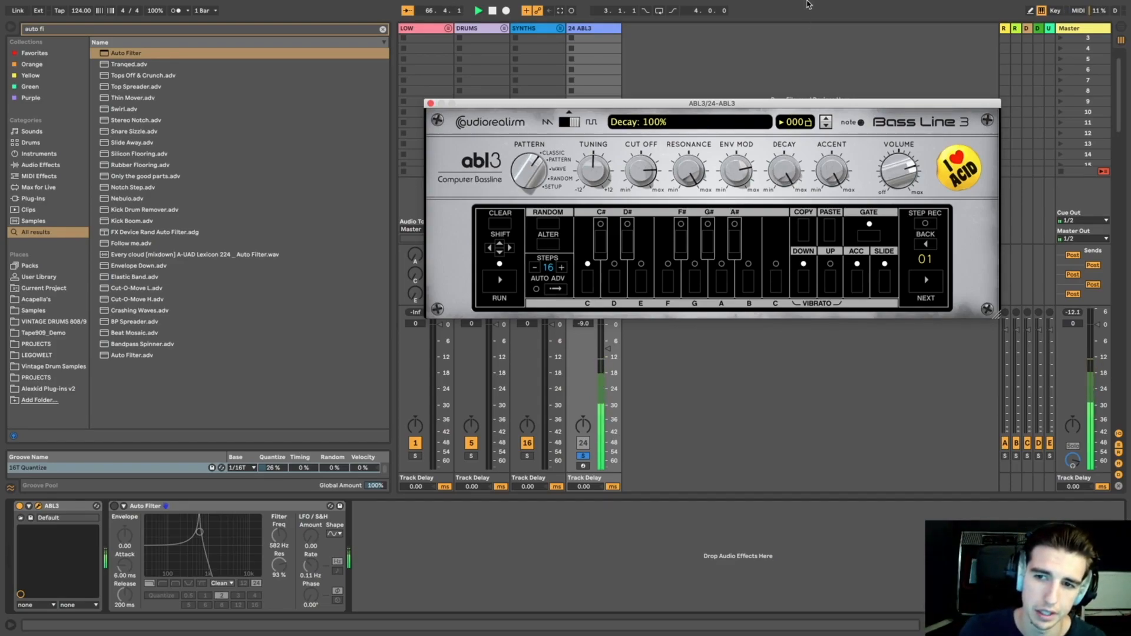
pyautogui.moveTo(784, 172); pyautogui.dragTo(803, 227)
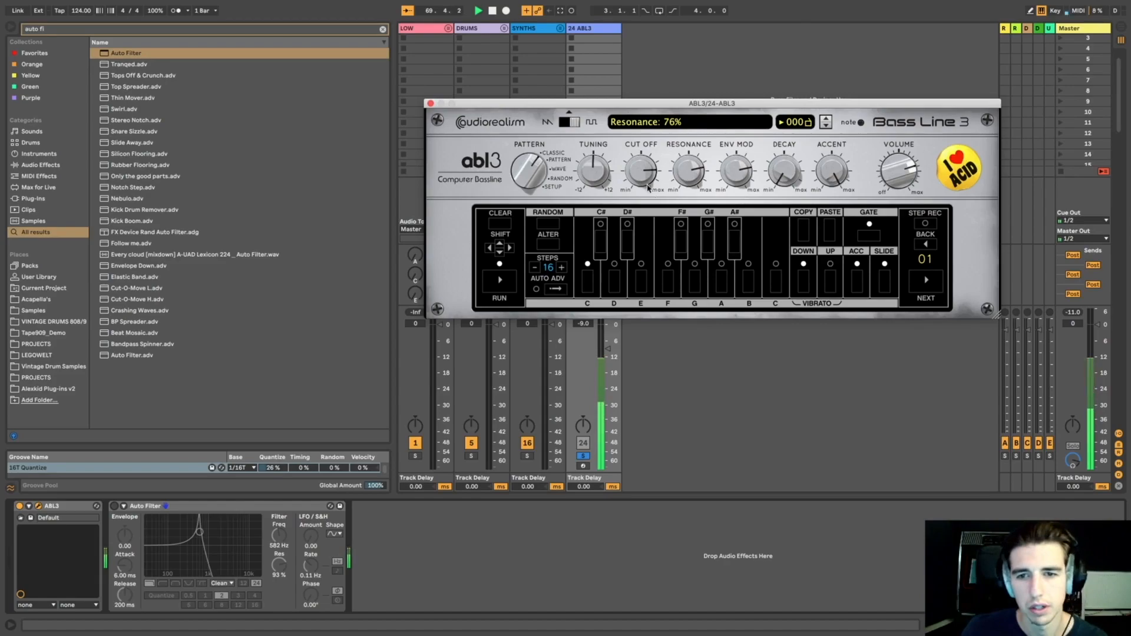
# Lower the ABL3 cutoff, set the resonance to 68% and the envelope modulation to 75%, and stop playback.
pyautogui.moveTo(748, 173); pyautogui.dragTo(698, 214)
pyautogui.moveTo(648, 172); pyautogui.dragTo(654, 261)
pyautogui.moveTo(688, 173); pyautogui.dragTo(723, 57)
pyautogui.moveTo(703, 154); pyautogui.dragTo(696, 220)
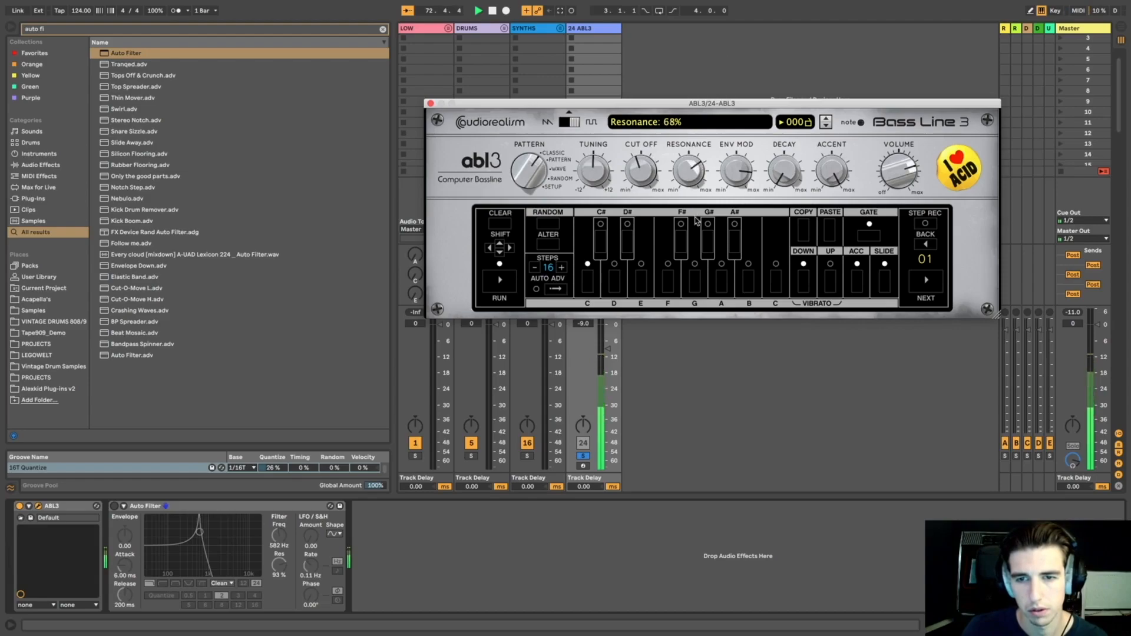
pyautogui.moveTo(653, 166); pyautogui.dragTo(651, 175)
pyautogui.moveTo(744, 177); pyautogui.dragTo(745, 187)
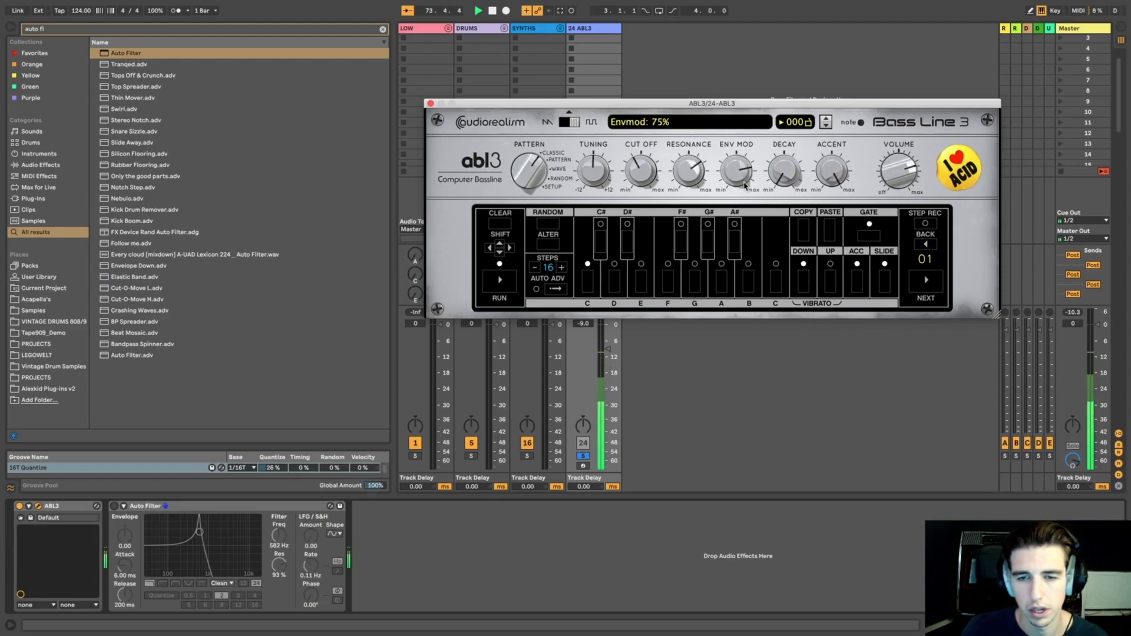
pyautogui.press('space')
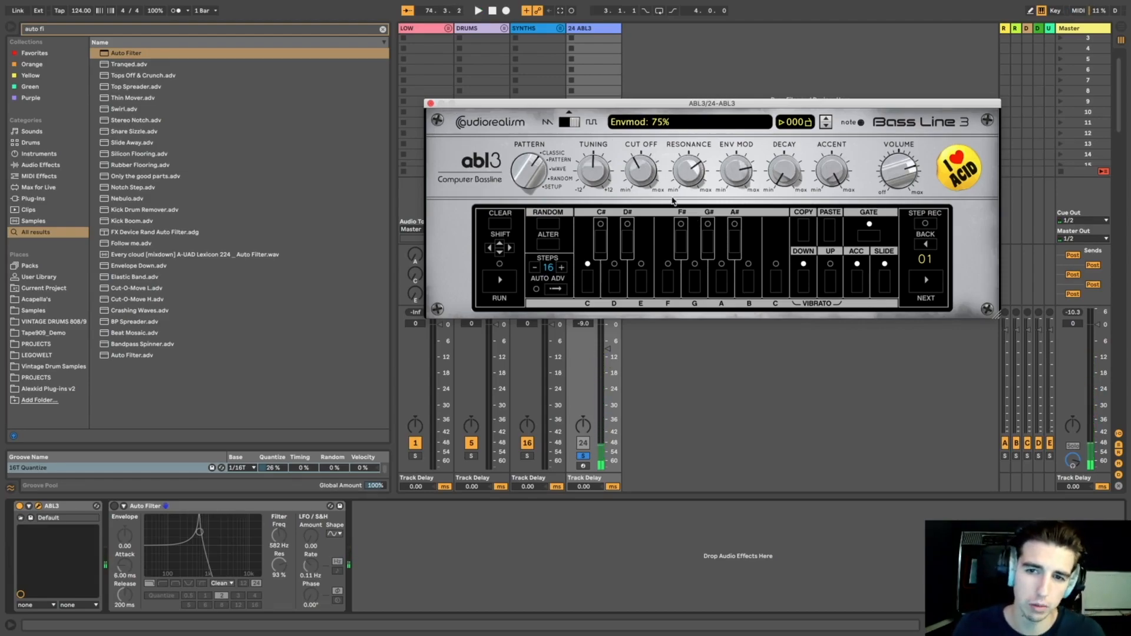
# Play the pattern while sweeping the ABL3 accent down to 0% and back up, and stop playback.
pyautogui.press('space')
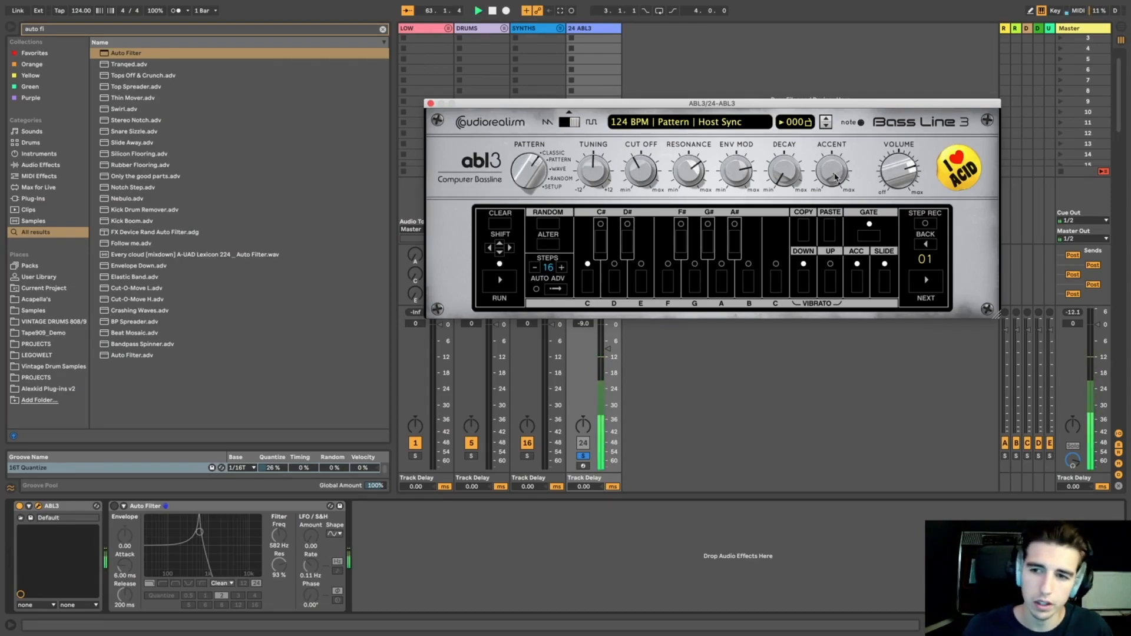
pyautogui.moveTo(833, 169); pyautogui.dragTo(852, 318)
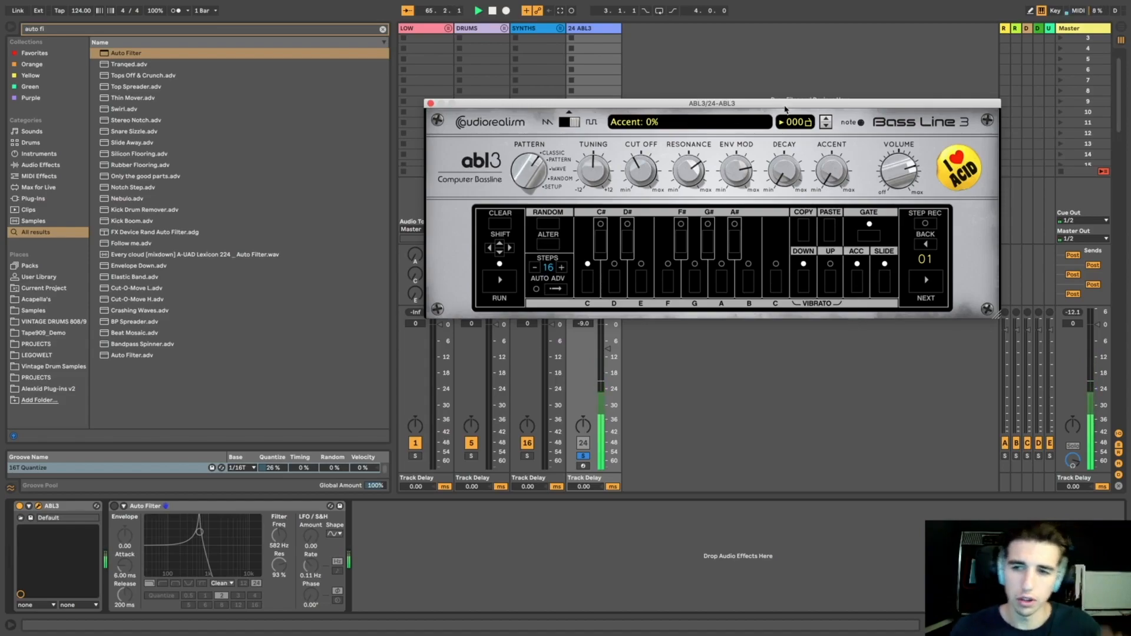
pyautogui.moveTo(832, 171); pyautogui.dragTo(826, 22)
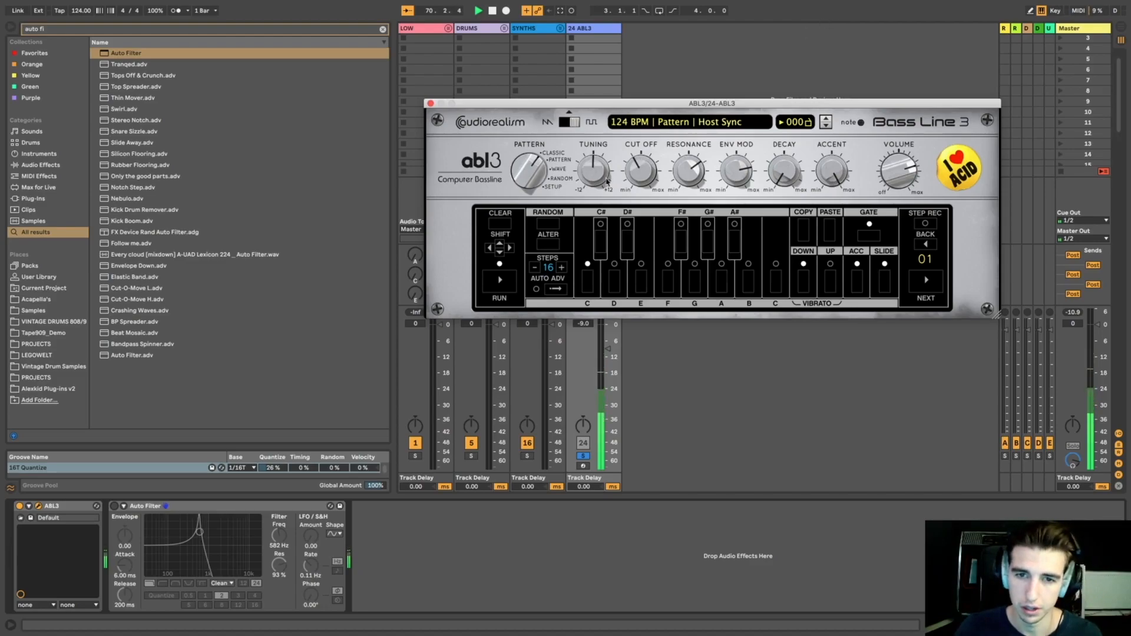
pyautogui.moveTo(831, 172); pyautogui.dragTo(828, 153)
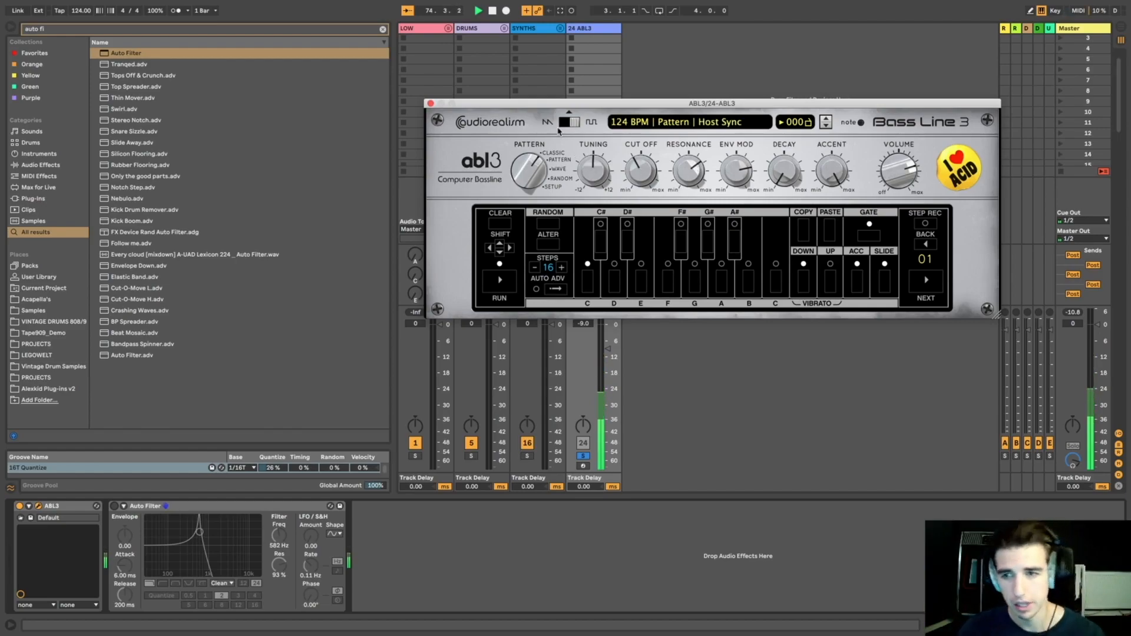
pyautogui.press('space')
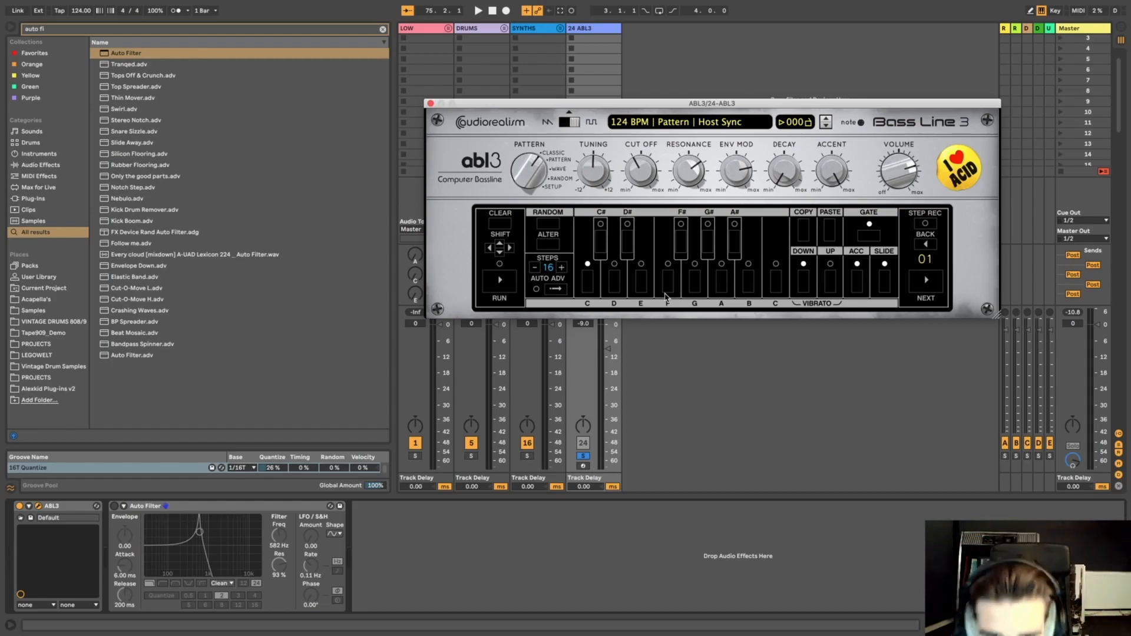
# Switch the ABL3 display to the step grid pattern editor and start playback.
pyautogui.moveTo(523, 163); pyautogui.dragTo(524, 133)
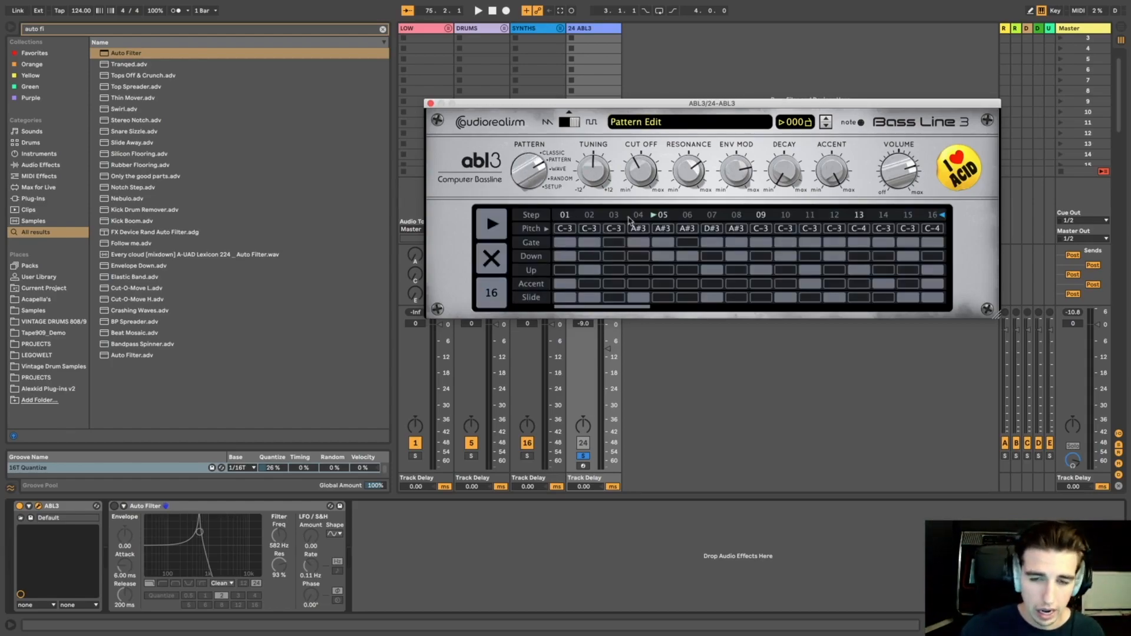
pyautogui.moveTo(682, 107); pyautogui.dragTo(678, 102)
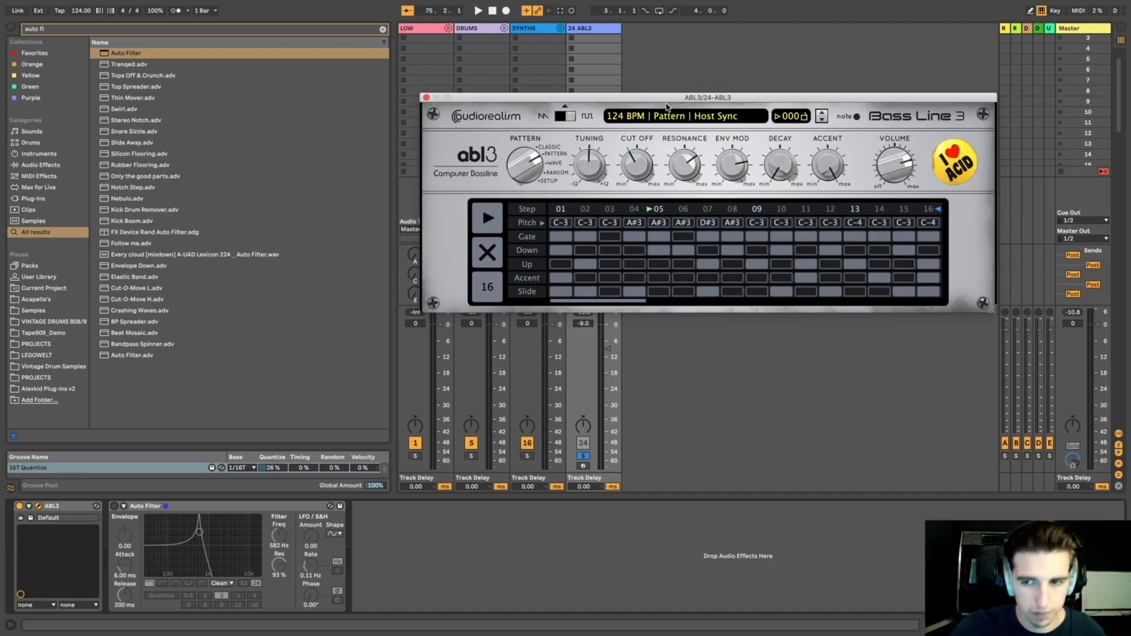
pyautogui.press('space')
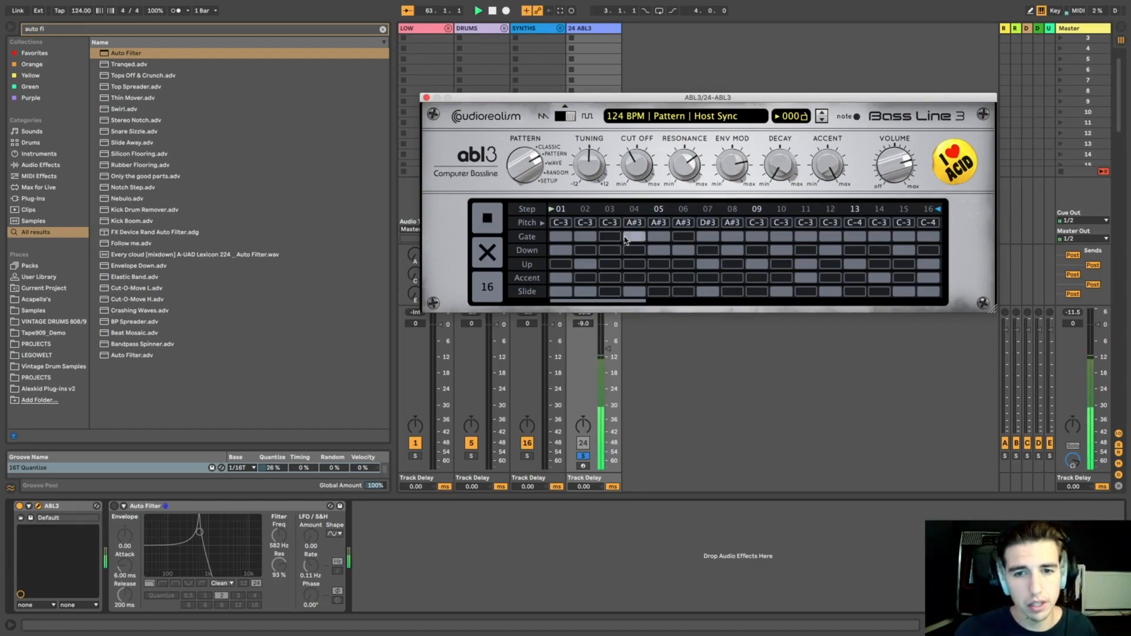
# Thin out the Gate row so only steps 1, 2, 4, 5, 10 and 14 stay active, and play the pattern.
pyautogui.click(561, 236)
pyautogui.click(563, 239)
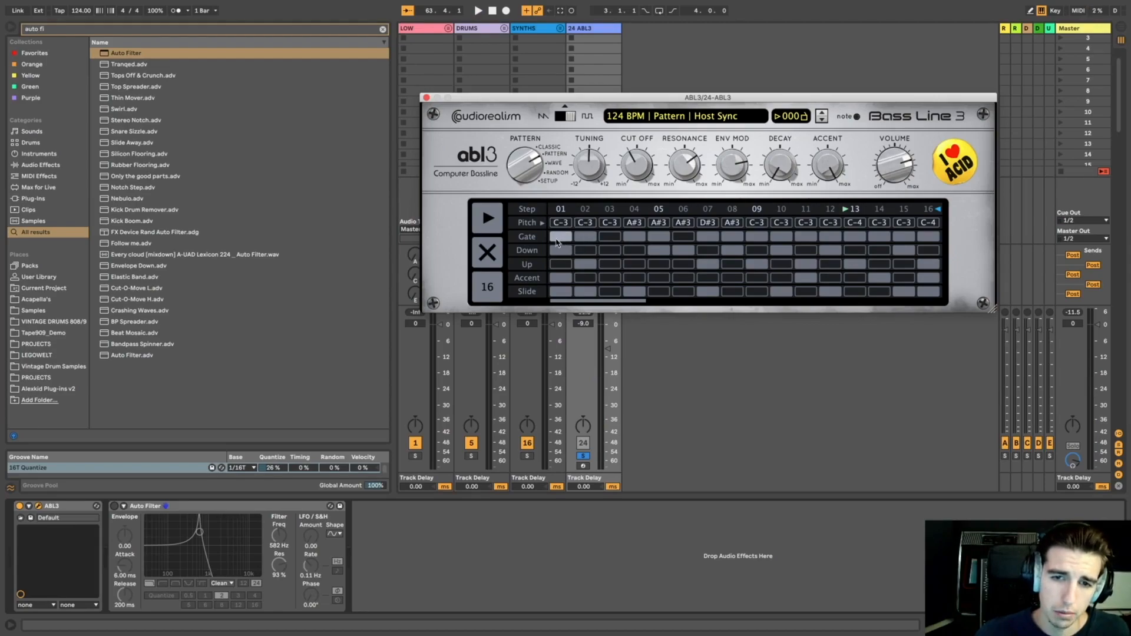
pyautogui.press('space')
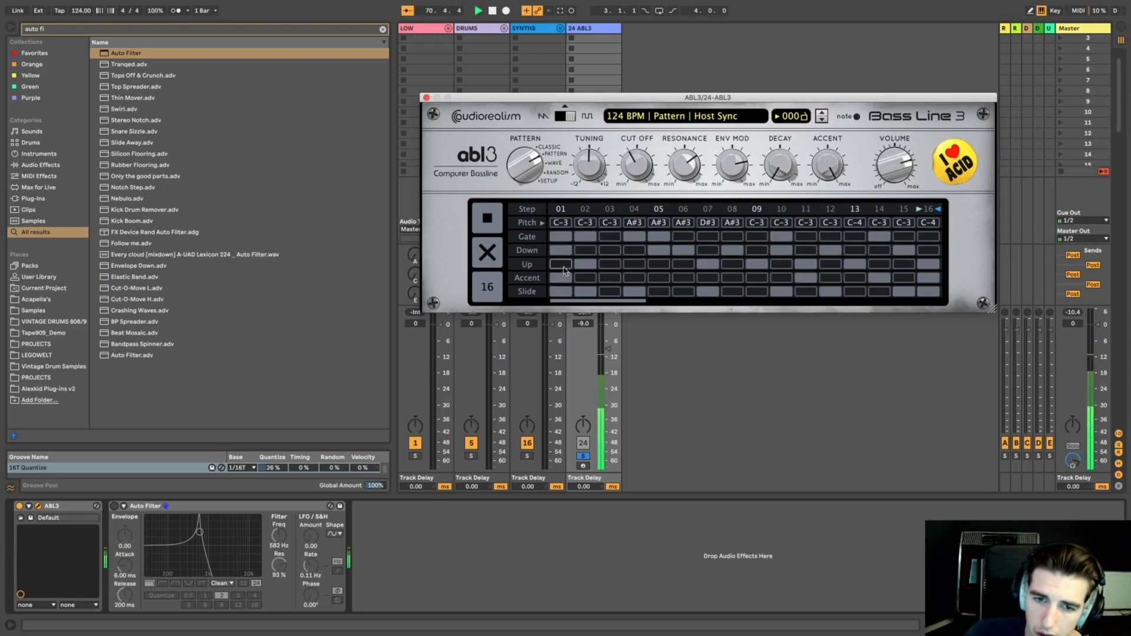
# Clear every active Slide, Accent and Up cell in the pattern grid.
pyautogui.moveTo(563, 294); pyautogui.dragTo(714, 293)
pyautogui.moveTo(808, 299)
pyautogui.mouseDown()
pyautogui.moveTo(930, 292)
pyautogui.moveTo(937, 281)
pyautogui.mouseUp()
pyautogui.click(928, 264)
pyautogui.click(879, 277)
pyautogui.click(805, 277)
pyautogui.click(806, 264)
pyautogui.click(856, 264)
pyautogui.click(757, 264)
pyautogui.click(708, 264)
pyautogui.click(585, 264)
# Clear every active Down cell in the pattern grid and stop playback.
pyautogui.click(563, 252)
pyautogui.click(660, 253)
pyautogui.click(708, 252)
pyautogui.click(708, 252)
pyautogui.click(688, 253)
pyautogui.click(732, 251)
pyautogui.click(782, 251)
pyautogui.click(830, 251)
pyautogui.click(904, 251)
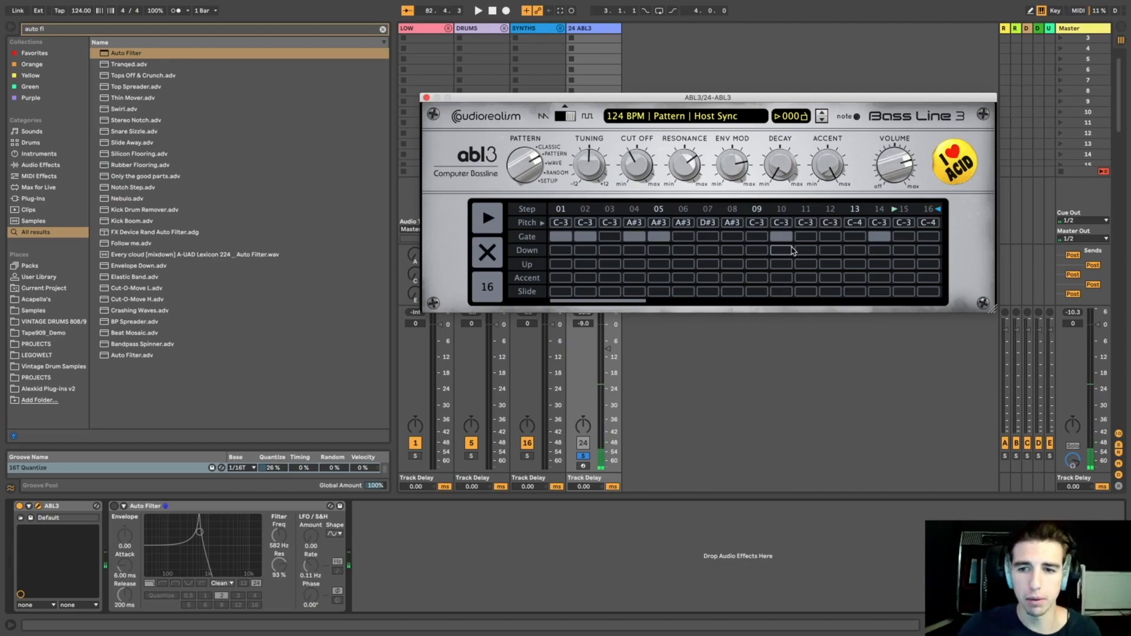
# Turn off the gate on step 1, turn on the gate on step 8, and play the pattern.
pyautogui.click(730, 237)
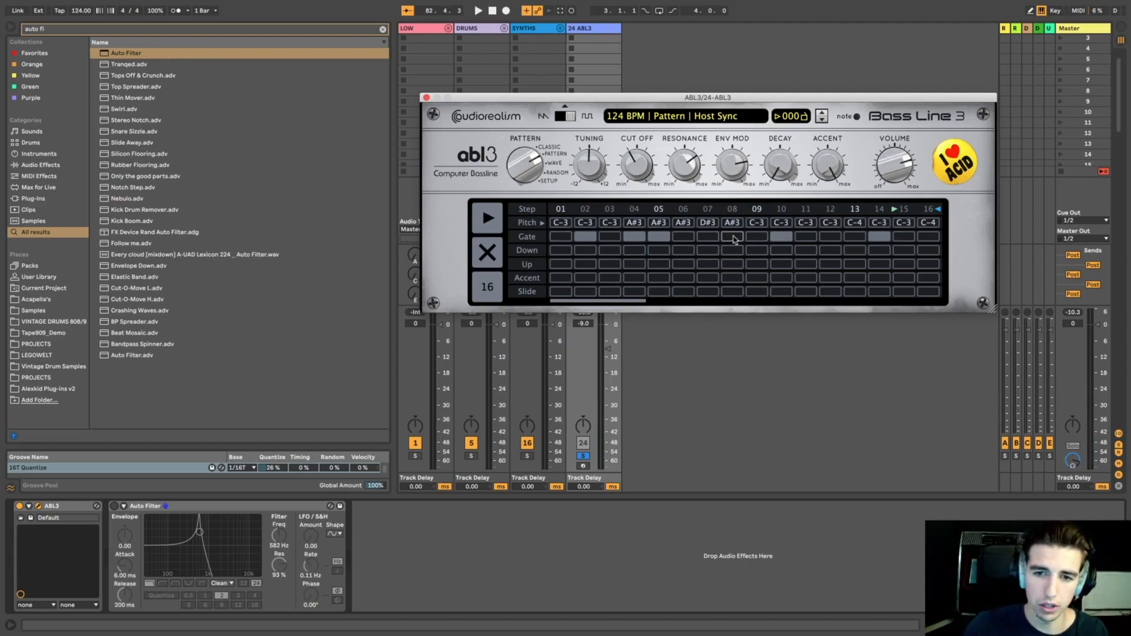
pyautogui.press('space')
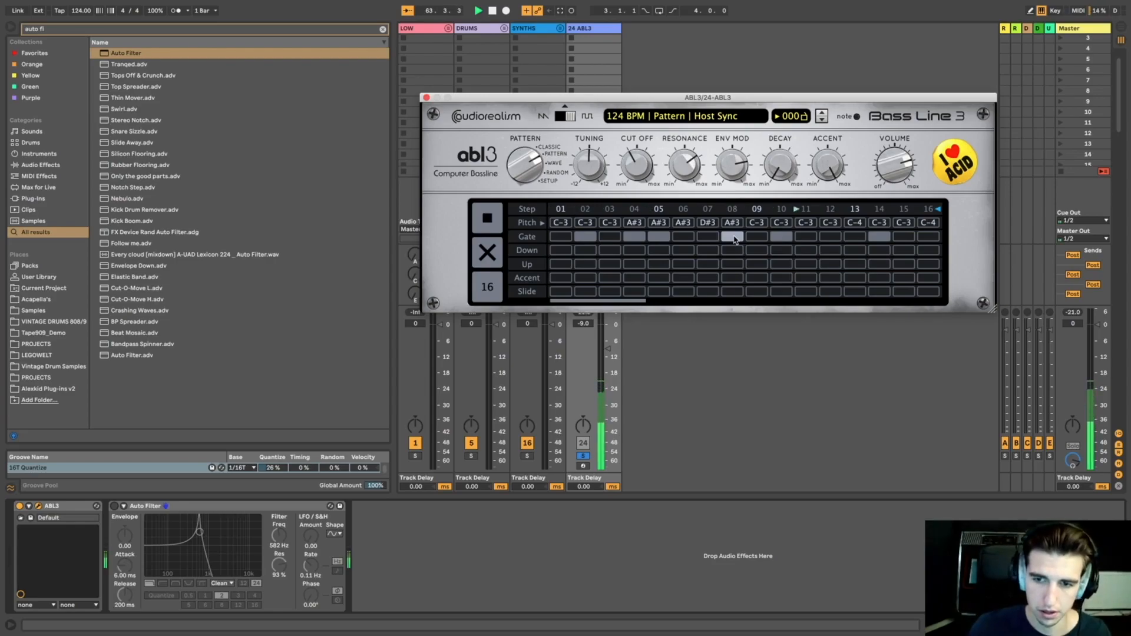
# Unsolo the ABL3 track, raise its volume to -2.8 dB against the full mix, and solo it again.
pyautogui.click(583, 456)
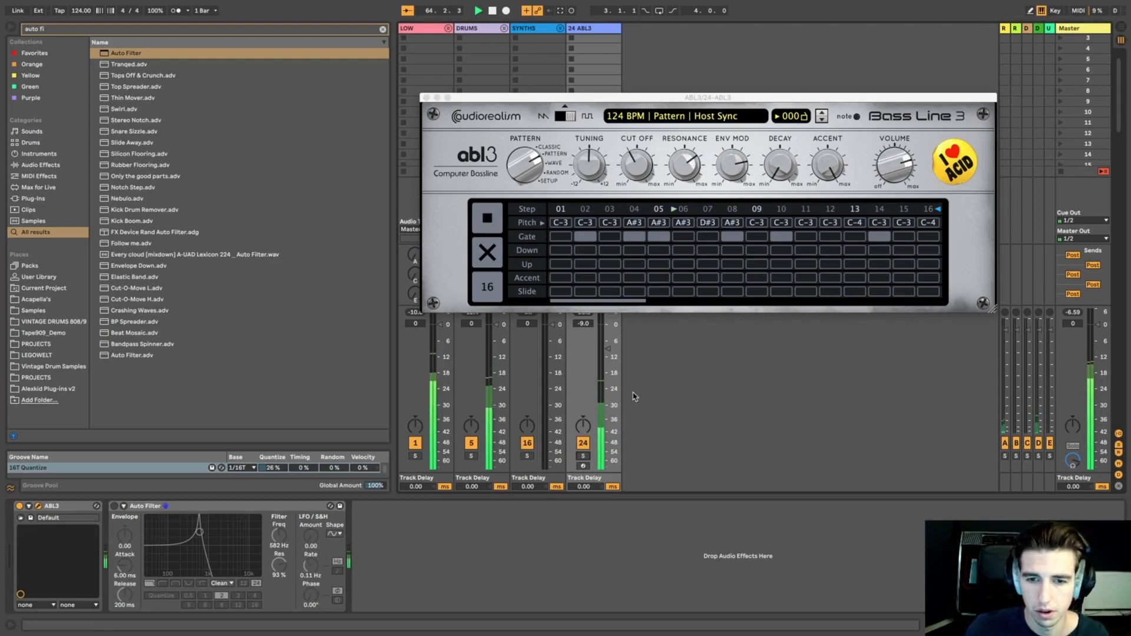
pyautogui.moveTo(609, 349); pyautogui.dragTo(608, 333)
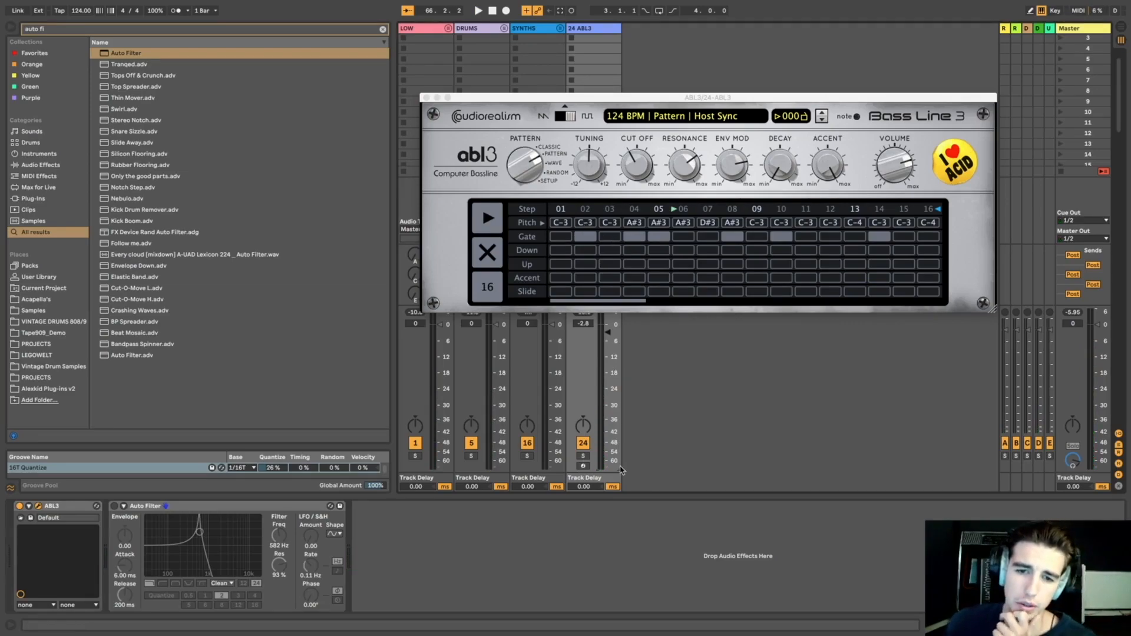
pyautogui.click(583, 456)
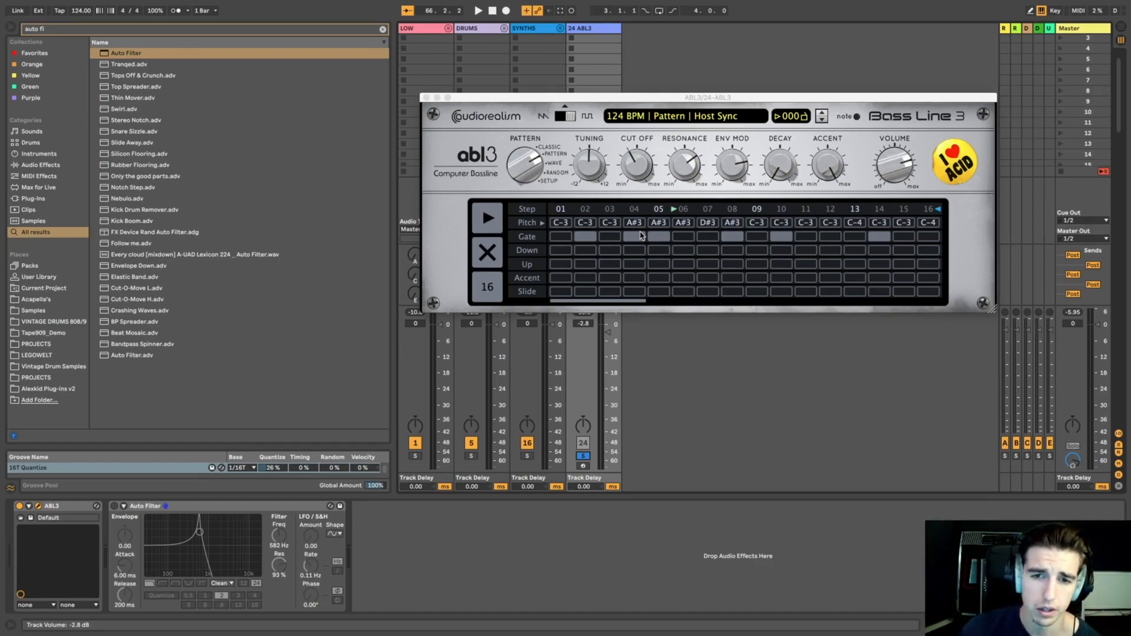
# Audition step 2 of the pattern at C-2 and C-5, and set its pitch to C-4.
pyautogui.moveTo(591, 226); pyautogui.dragTo(601, 386)
pyautogui.press('space')
pyautogui.press('space')
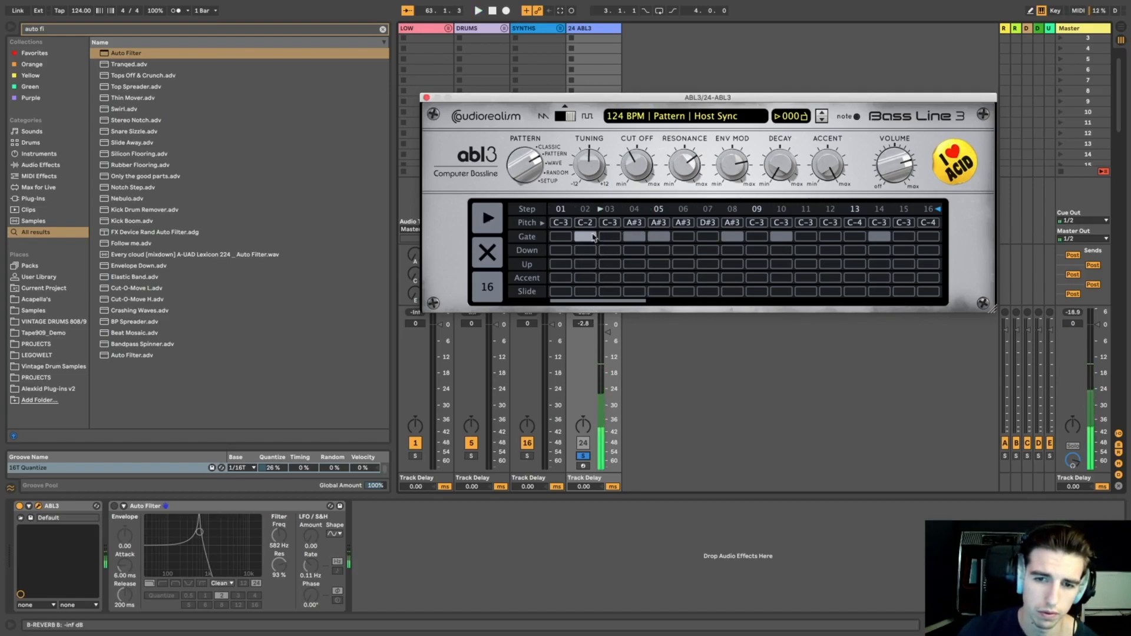
pyautogui.moveTo(591, 225); pyautogui.dragTo(609, 63)
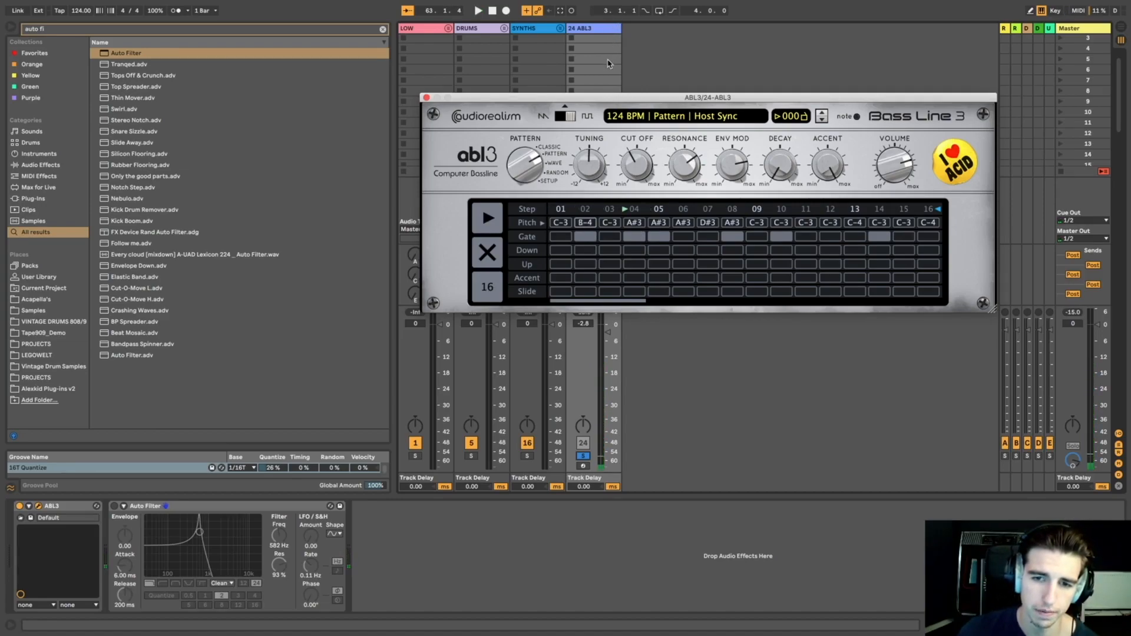
pyautogui.press('space')
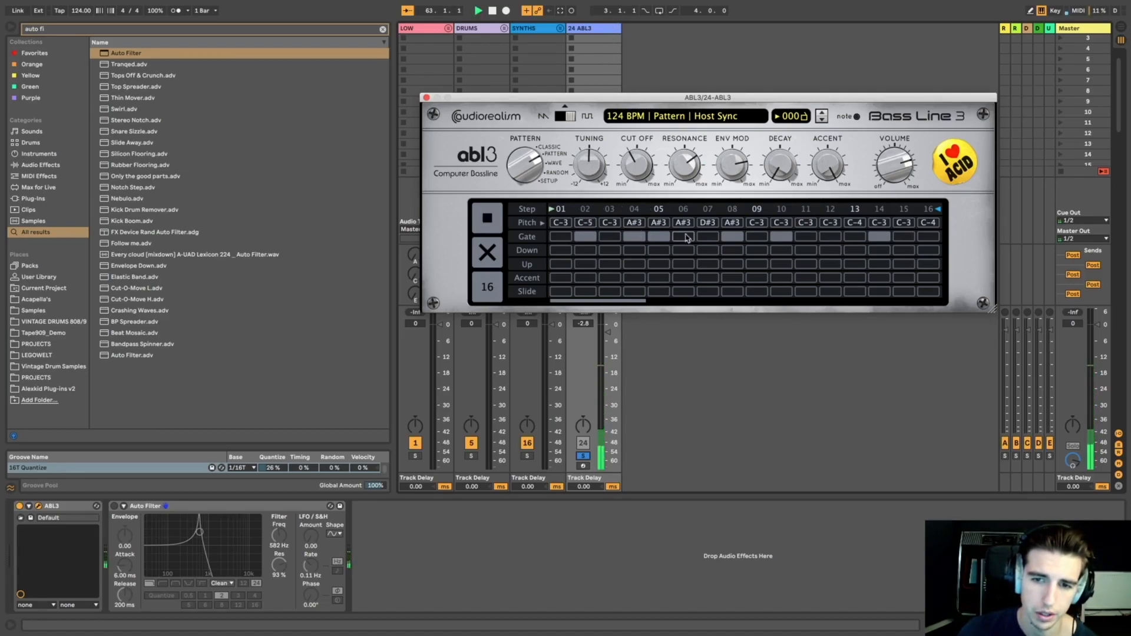
pyautogui.moveTo(583, 228); pyautogui.dragTo(589, 257)
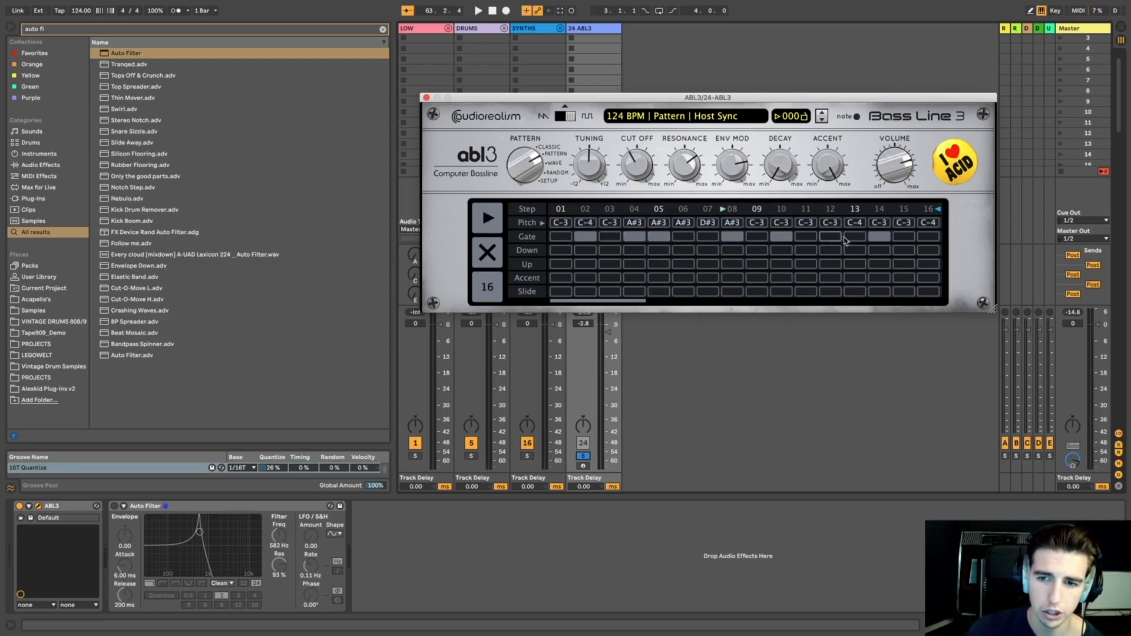
# Turn on the gates of steps 11, 13 and 15 and set the pitch of step 15 to A#2.
pyautogui.press('space')
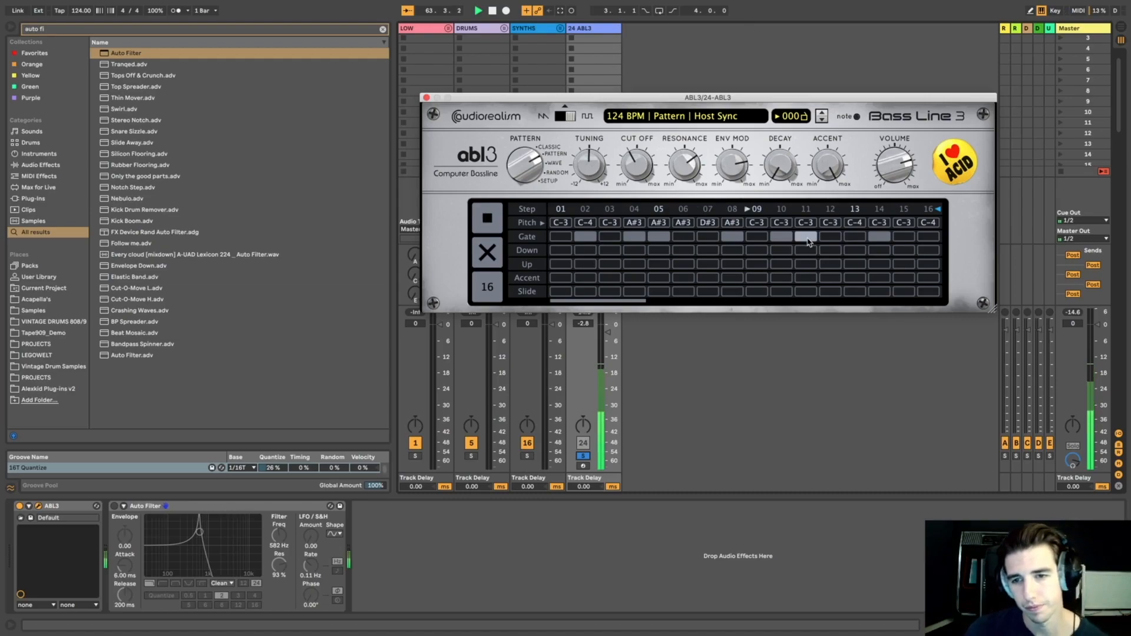
pyautogui.click(855, 237)
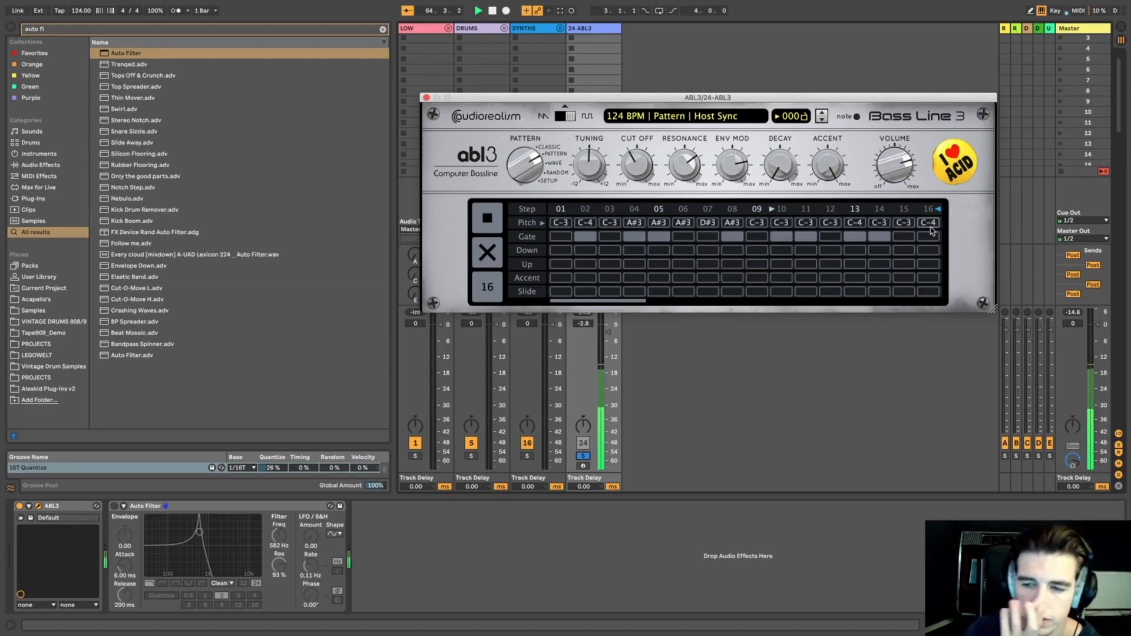
pyautogui.click(905, 237)
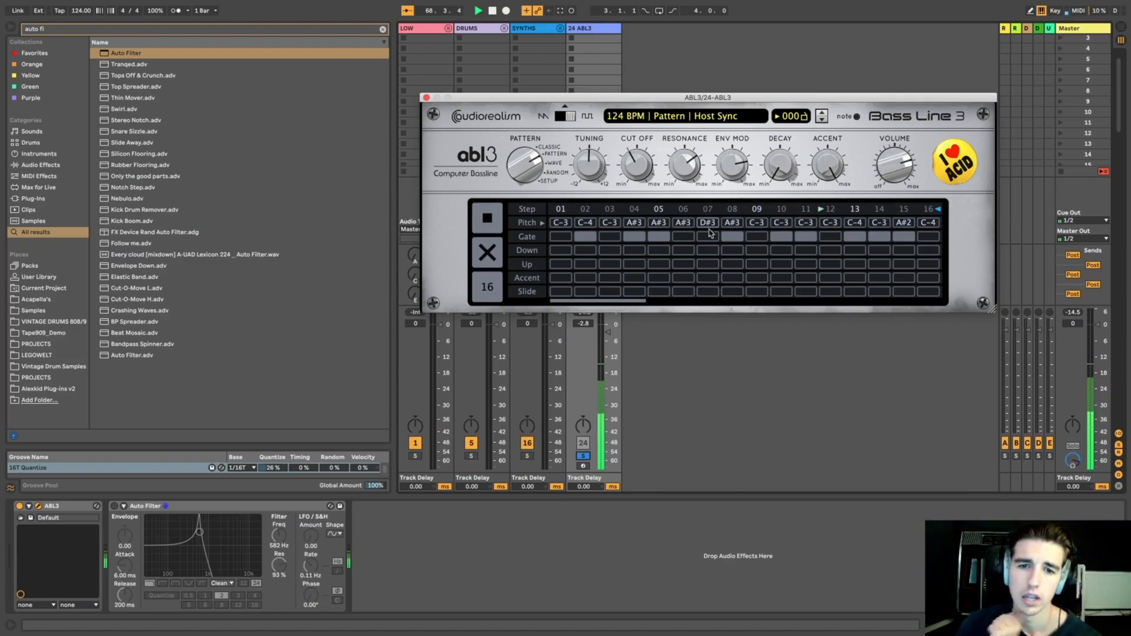
# Try the Down setting on steps 2, 4, 5, 8, 10, 11, 13, 14 and 15 while the pattern plays.
pyautogui.press('space')
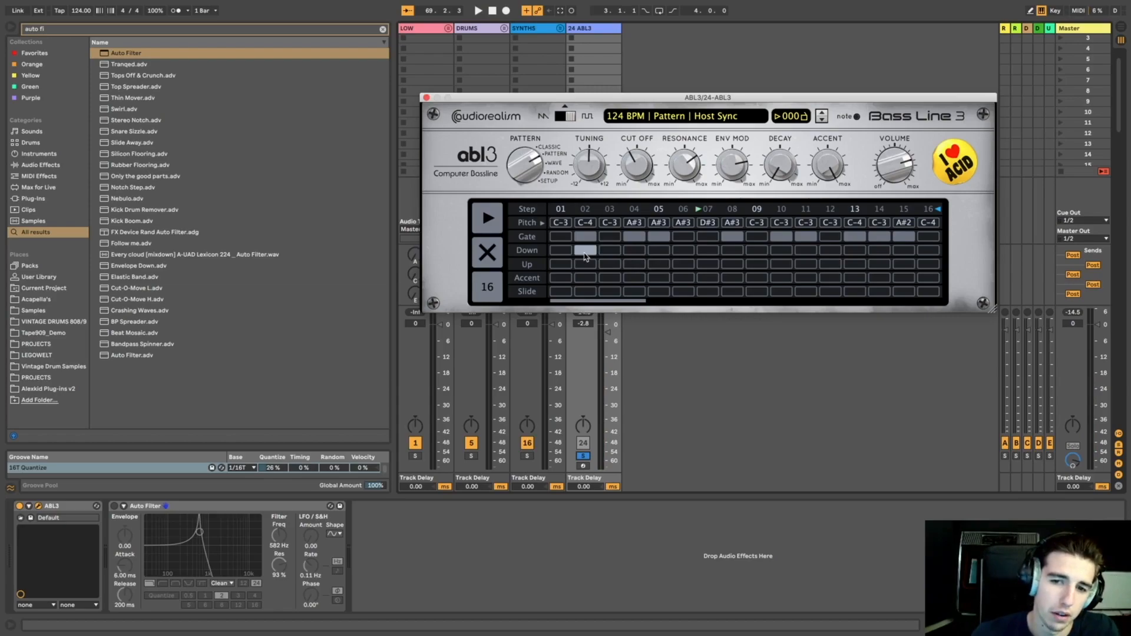
pyautogui.press('space')
pyautogui.click(634, 250)
pyautogui.click(659, 250)
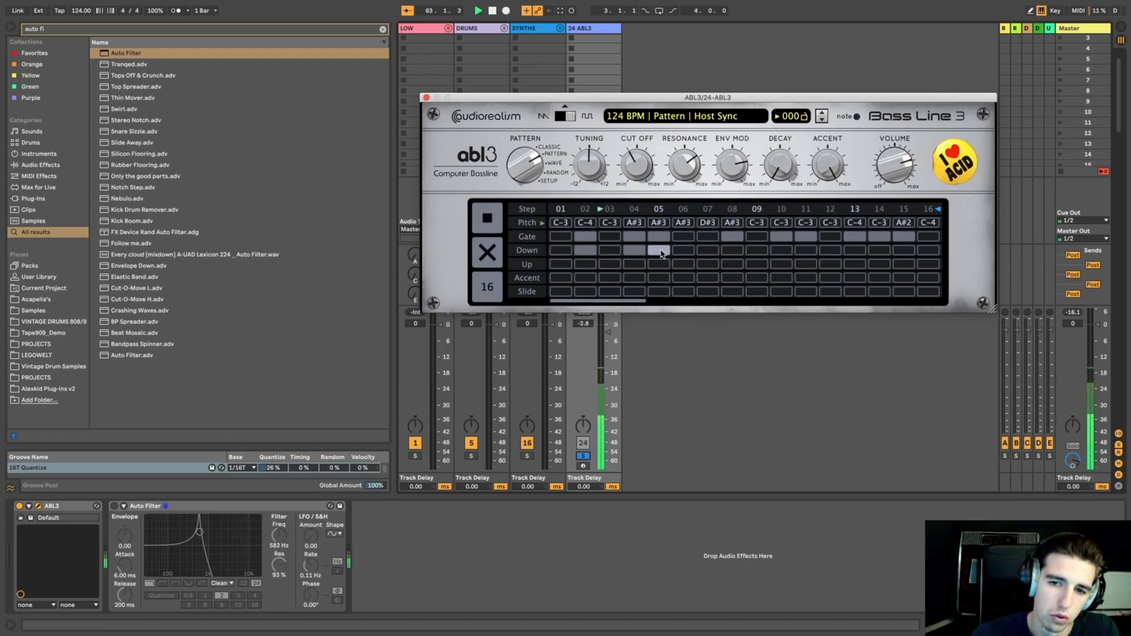
pyautogui.click(731, 251)
pyautogui.click(782, 251)
pyautogui.click(806, 250)
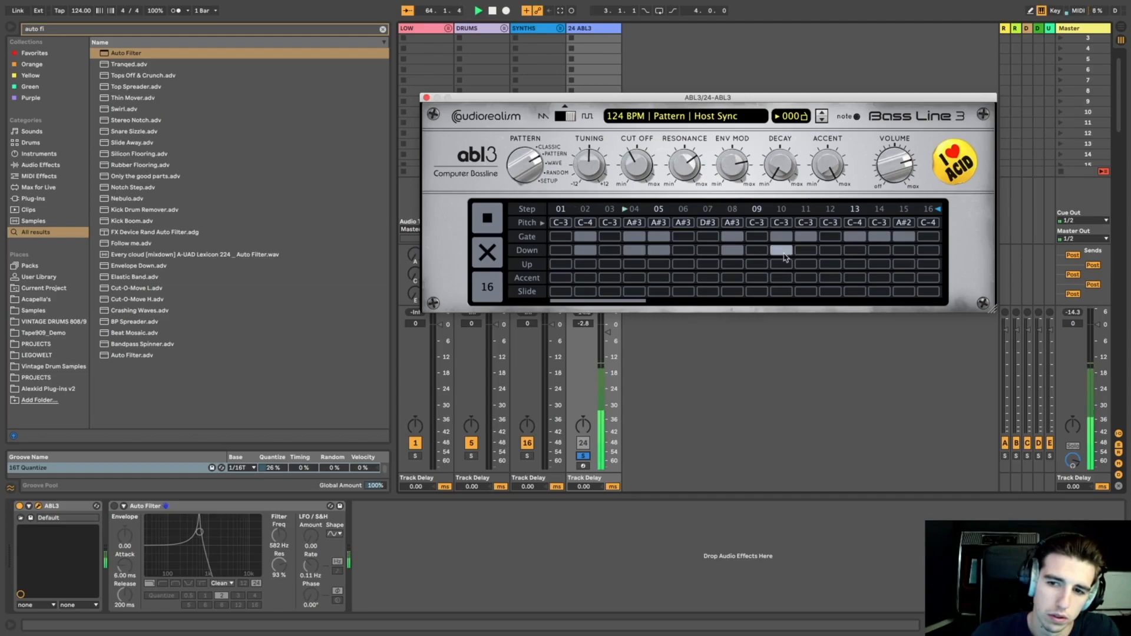
pyautogui.click(855, 252)
pyautogui.click(880, 252)
pyautogui.click(904, 252)
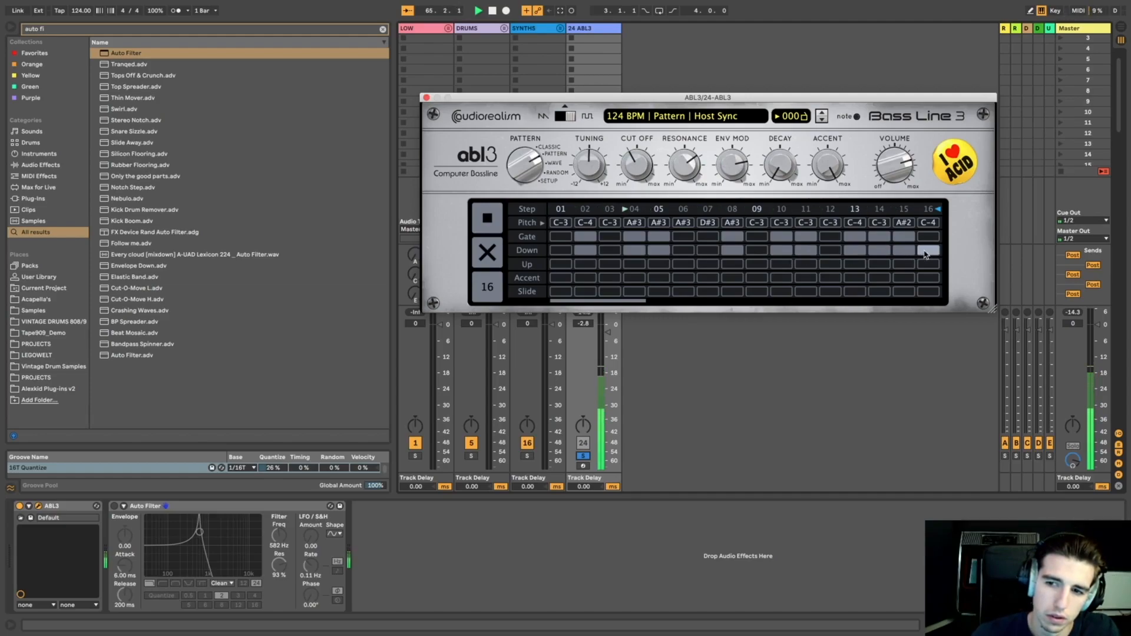
pyautogui.press('space')
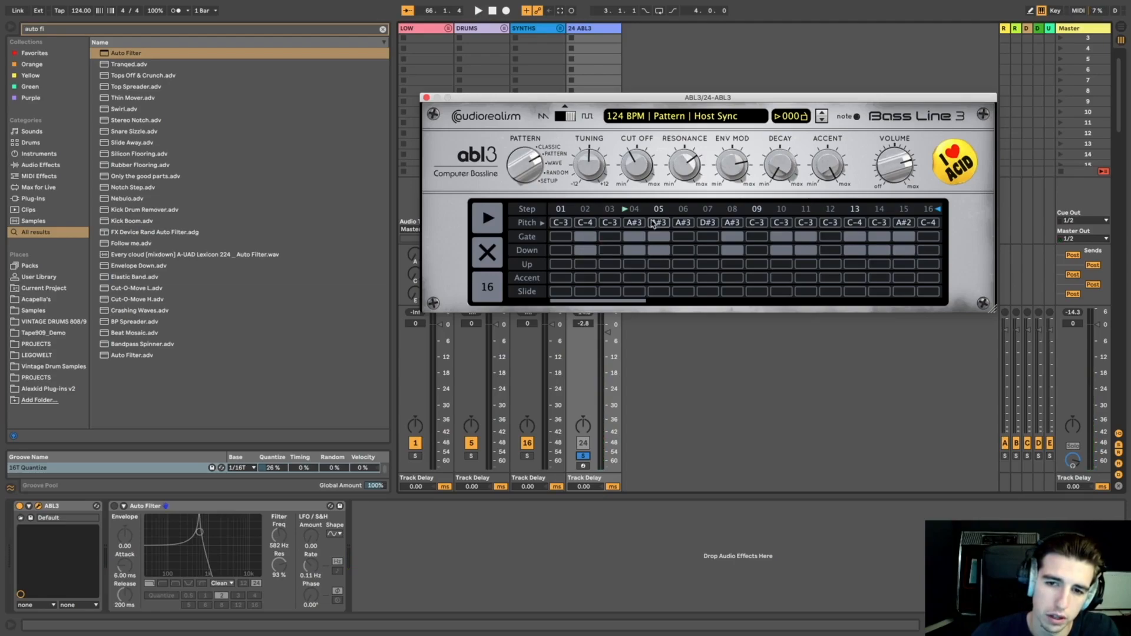
# Remove the Down setting from all nine gated steps of the pattern.
pyautogui.click(634, 250)
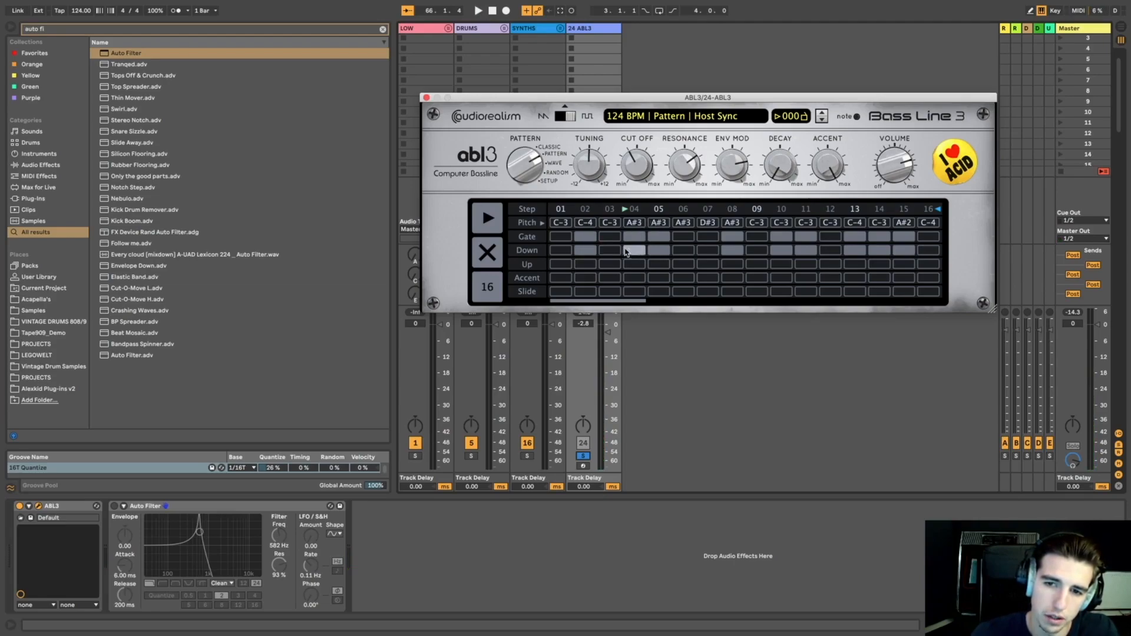
pyautogui.click(586, 251)
pyautogui.click(664, 251)
pyautogui.click(732, 250)
pyautogui.click(781, 251)
pyautogui.click(805, 251)
pyautogui.click(879, 250)
pyautogui.click(854, 250)
pyautogui.click(904, 251)
pyautogui.click(583, 265)
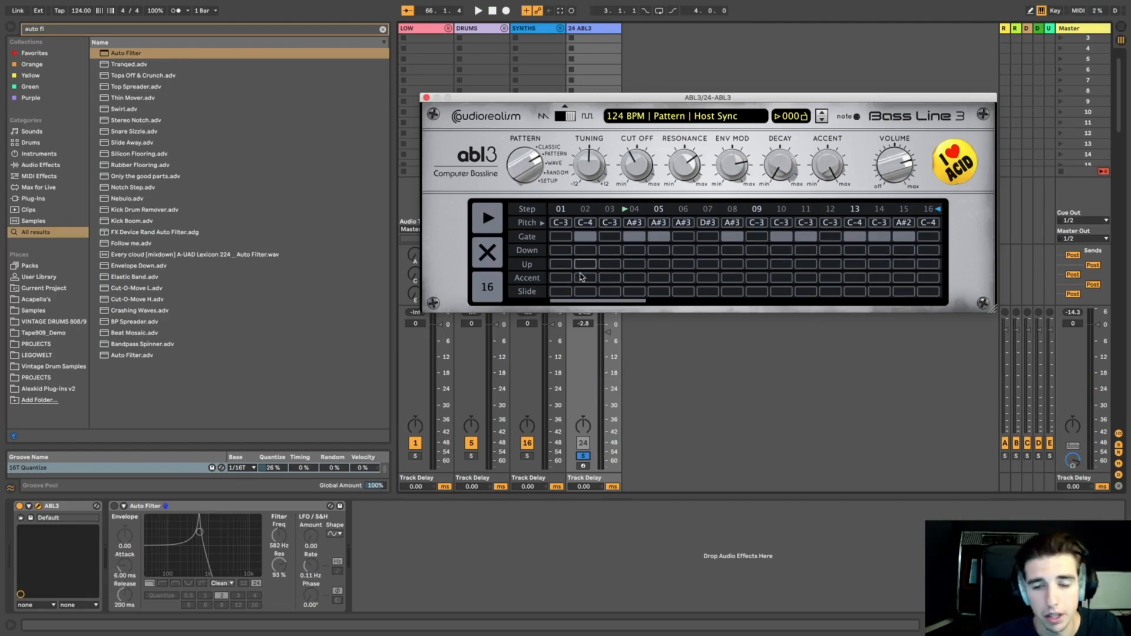
# Try the Up setting on steps 2, 4, 5, 8, 10, 11, 13, 14 and 15 while the pattern plays.
pyautogui.press('space')
pyautogui.click(634, 264)
pyautogui.click(659, 264)
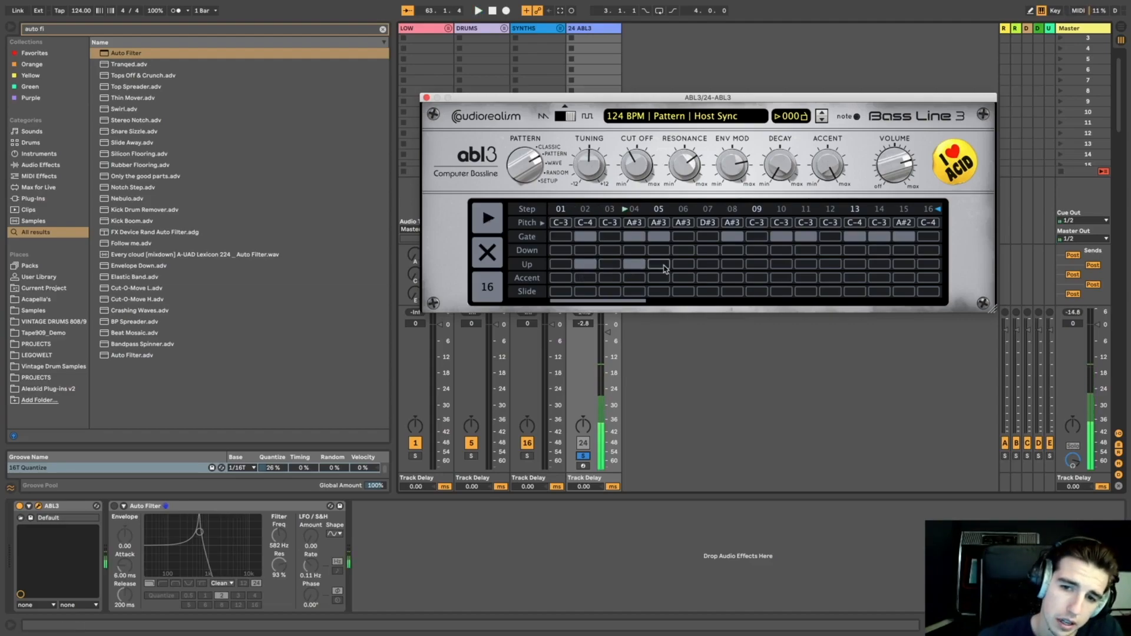
pyautogui.press('space')
pyautogui.click(733, 264)
pyautogui.click(781, 264)
pyautogui.click(806, 264)
pyautogui.click(858, 264)
pyautogui.click(882, 264)
pyautogui.click(902, 264)
pyautogui.press('space')
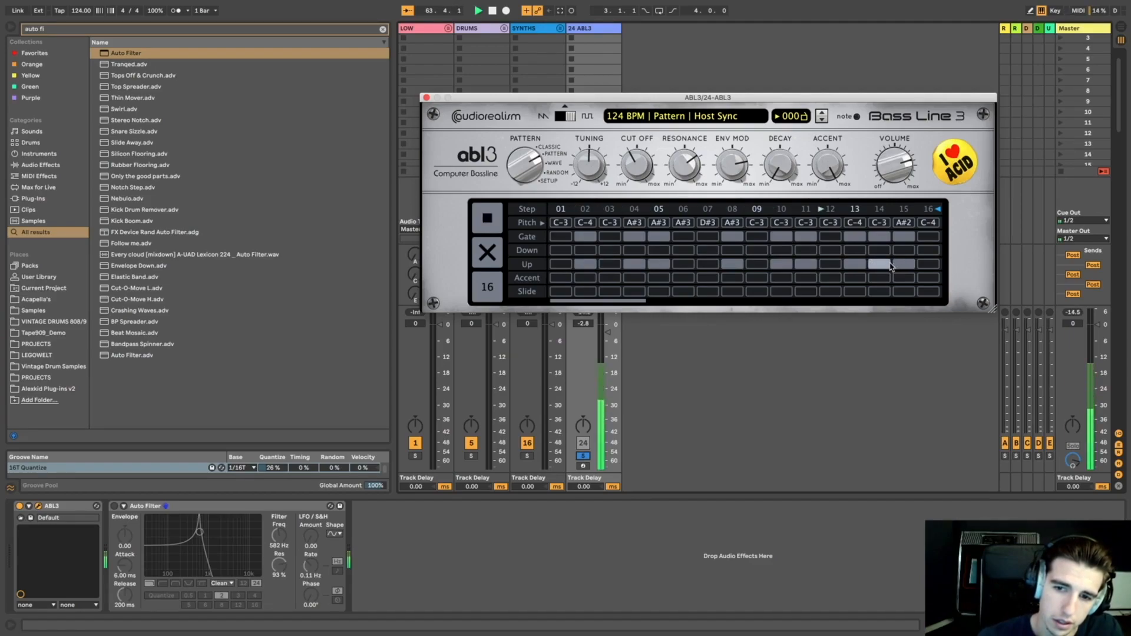
# Remove the Up setting from all nine gated steps of the pattern.
pyautogui.click(586, 266)
pyautogui.click(634, 265)
pyautogui.click(659, 265)
pyautogui.click(737, 266)
pyautogui.click(782, 264)
pyautogui.click(806, 264)
pyautogui.click(855, 264)
pyautogui.click(878, 265)
pyautogui.click(904, 265)
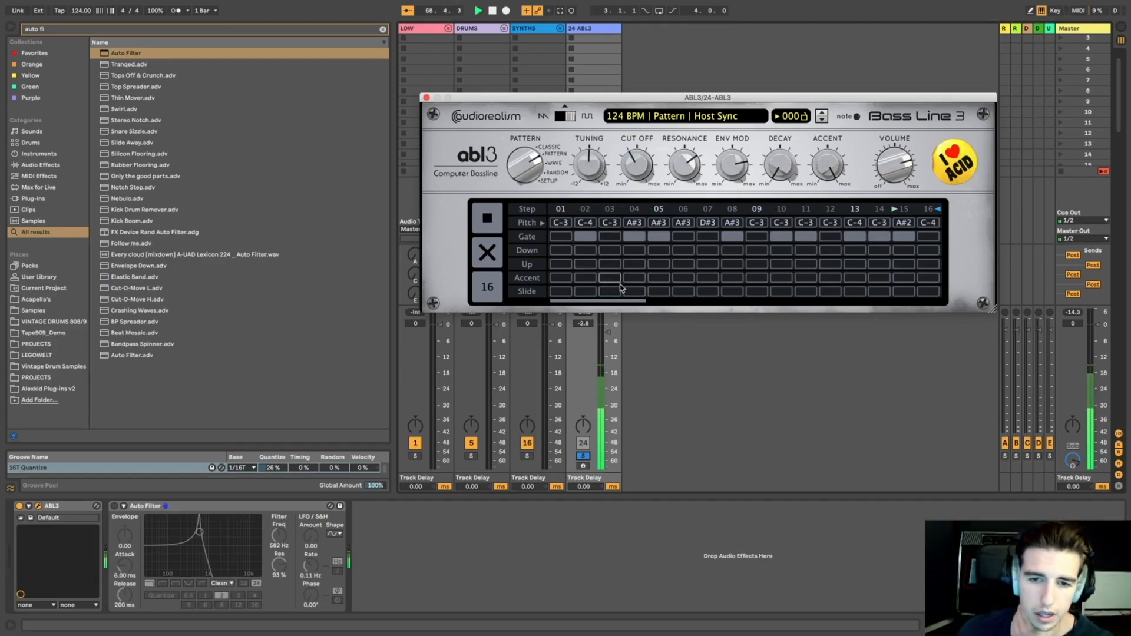
# Try accents on steps 2, 4, 5 and 8 and set the Accent amount to 79%.
pyautogui.click(585, 278)
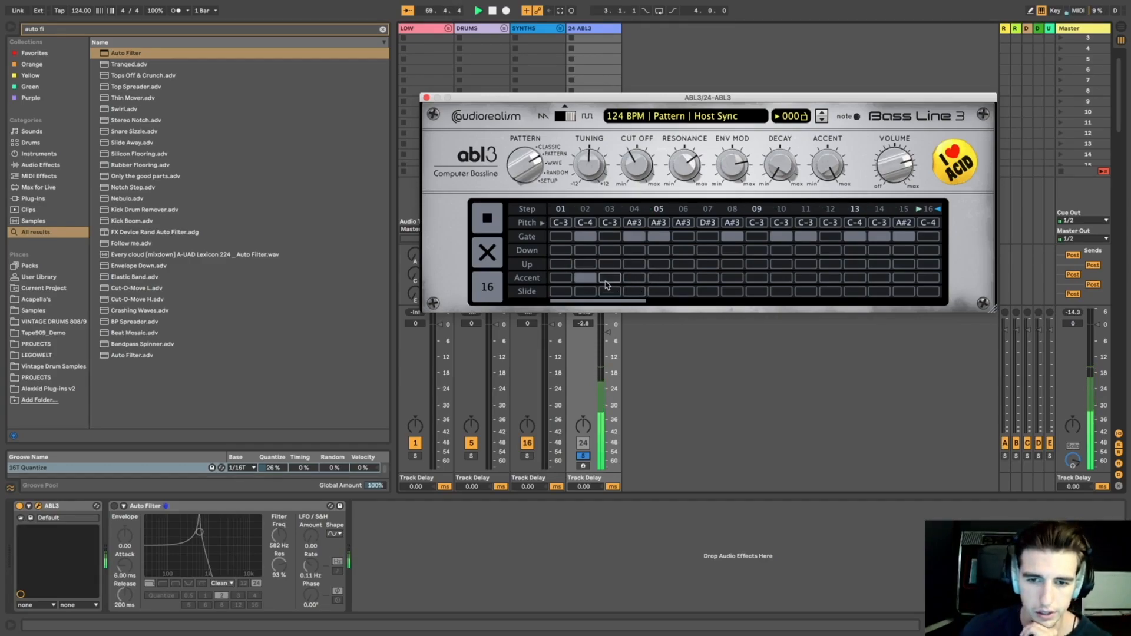
pyautogui.click(657, 281)
pyautogui.click(635, 281)
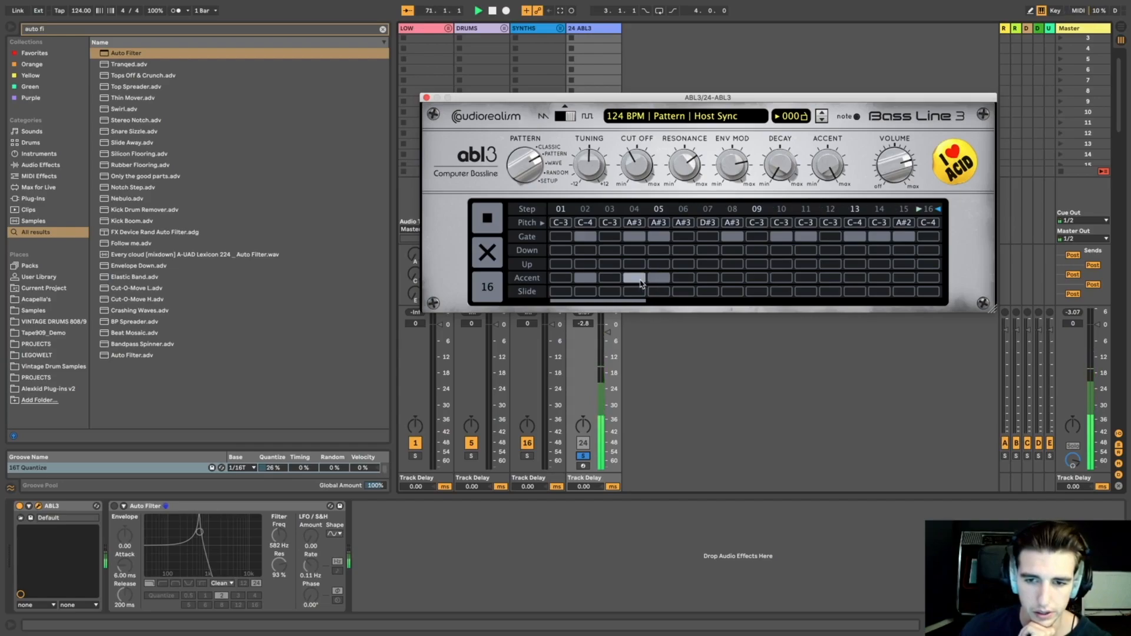
pyautogui.click(736, 282)
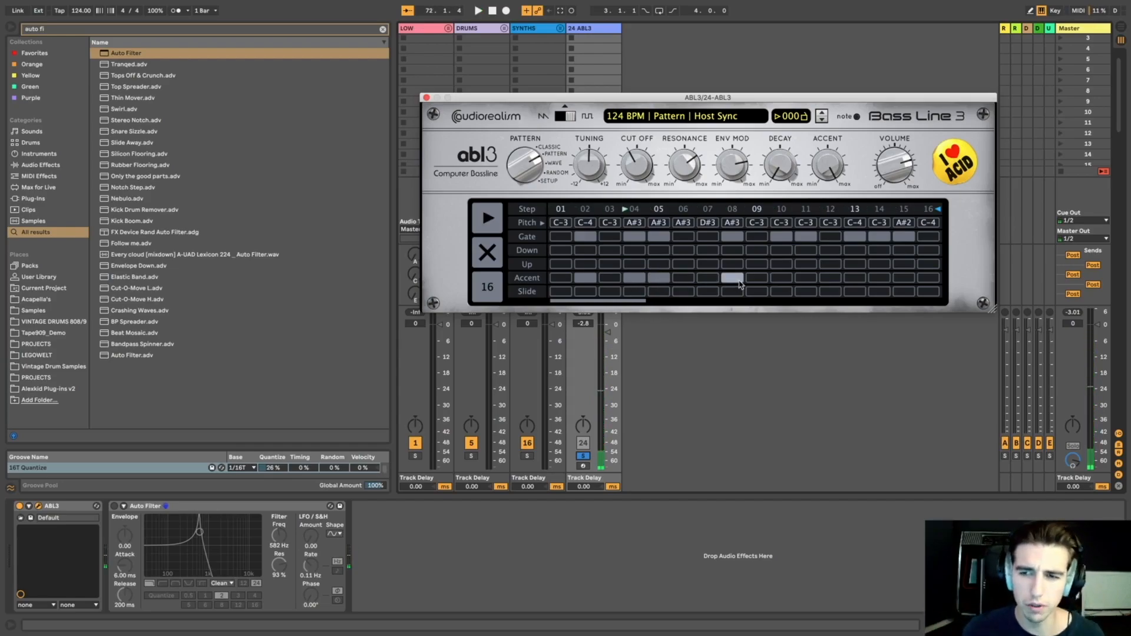
pyautogui.moveTo(815, 170); pyautogui.dragTo(822, 202)
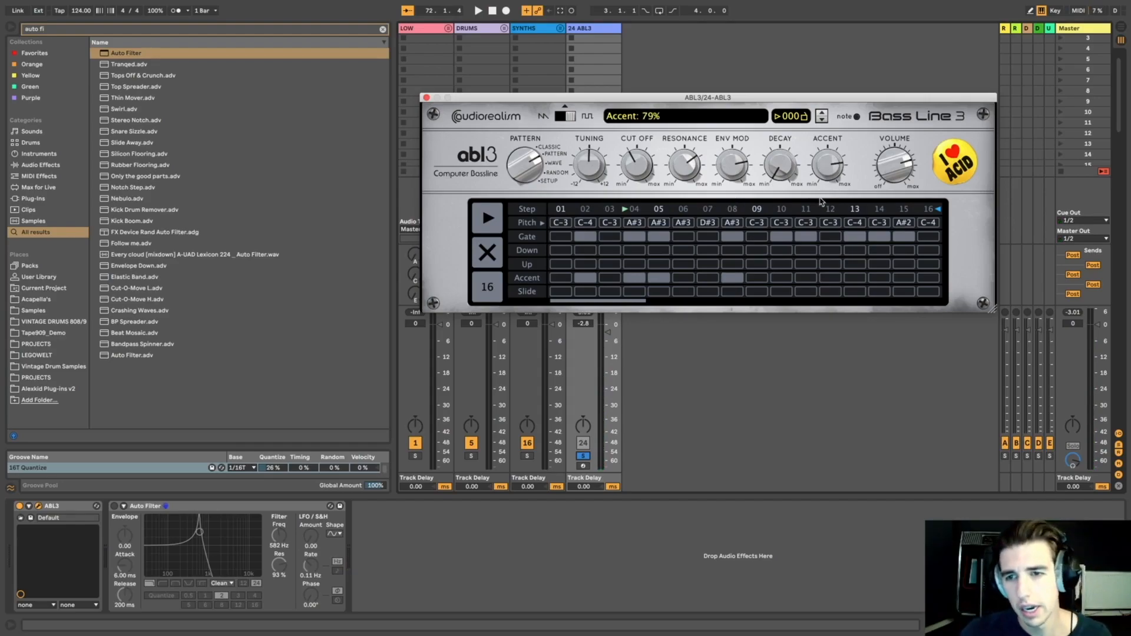
# Try further accents on steps 10, 11, 13, 14 and 15 while the pattern plays.
pyautogui.press('space')
pyautogui.click(855, 278)
pyautogui.click(887, 284)
pyautogui.press('space')
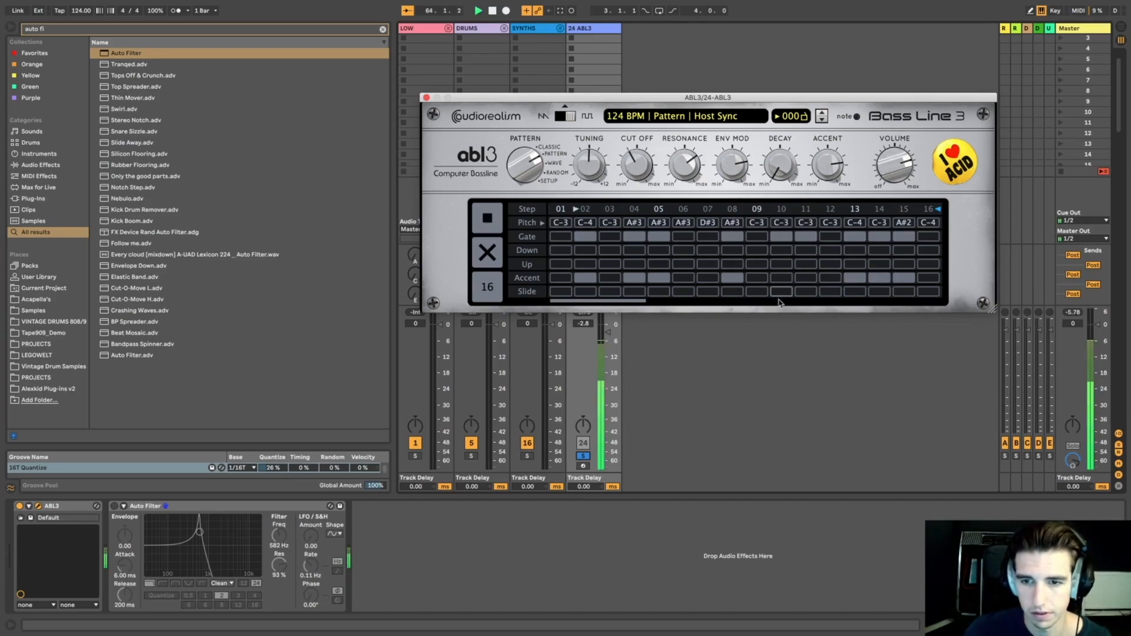
pyautogui.click(782, 278)
pyautogui.click(808, 278)
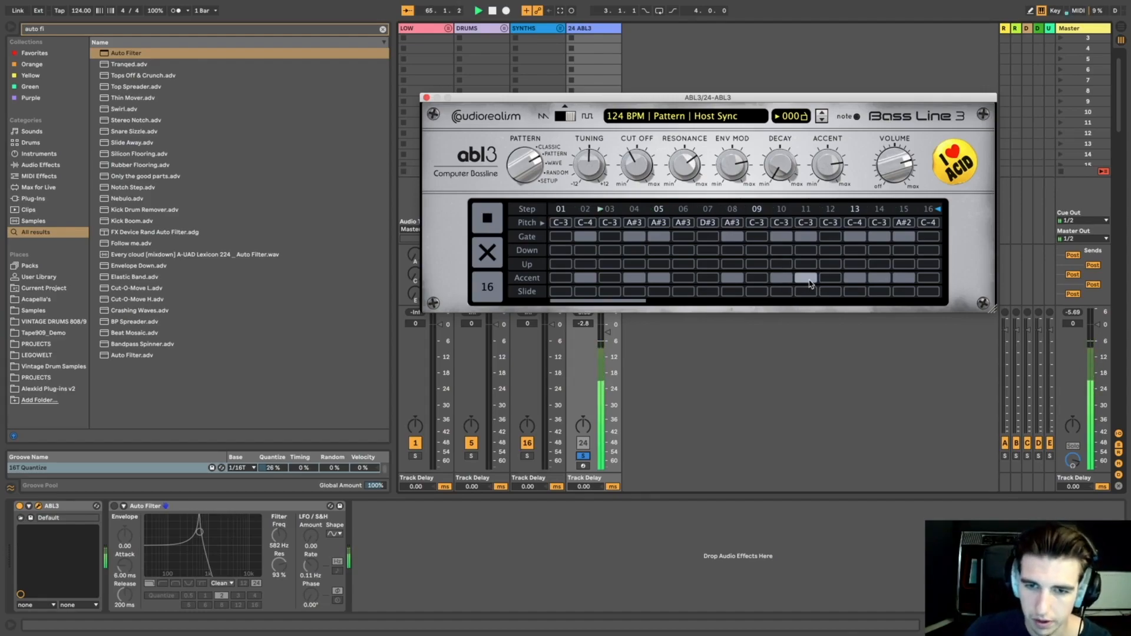
# Raise the cutoff and clear every accent in the pattern except the one on step 8.
pyautogui.moveTo(637, 166); pyautogui.dragTo(649, 102)
pyautogui.click(585, 277)
pyautogui.click(634, 278)
pyautogui.click(659, 278)
pyautogui.click(733, 278)
pyautogui.click(782, 277)
pyautogui.click(806, 278)
pyautogui.click(880, 278)
pyautogui.click(855, 278)
pyautogui.click(928, 277)
pyautogui.click(904, 278)
pyautogui.click(928, 277)
pyautogui.click(732, 277)
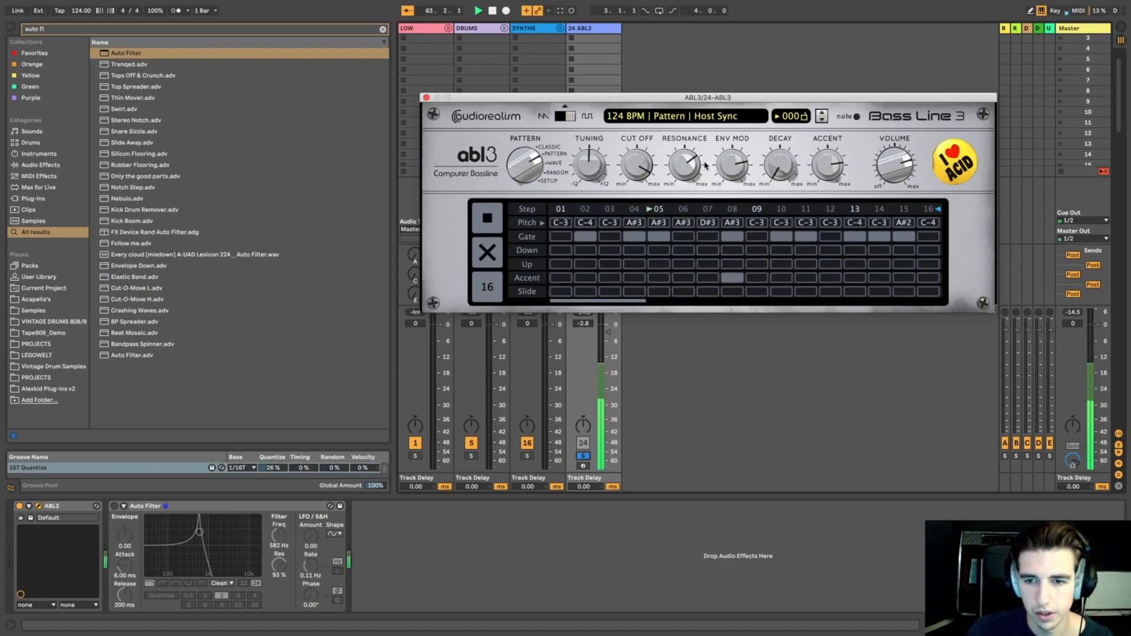
# Set the Accent amount to 59% and lower the cutoff while listening to the pattern.
pyautogui.moveTo(837, 179); pyautogui.dragTo(831, 202)
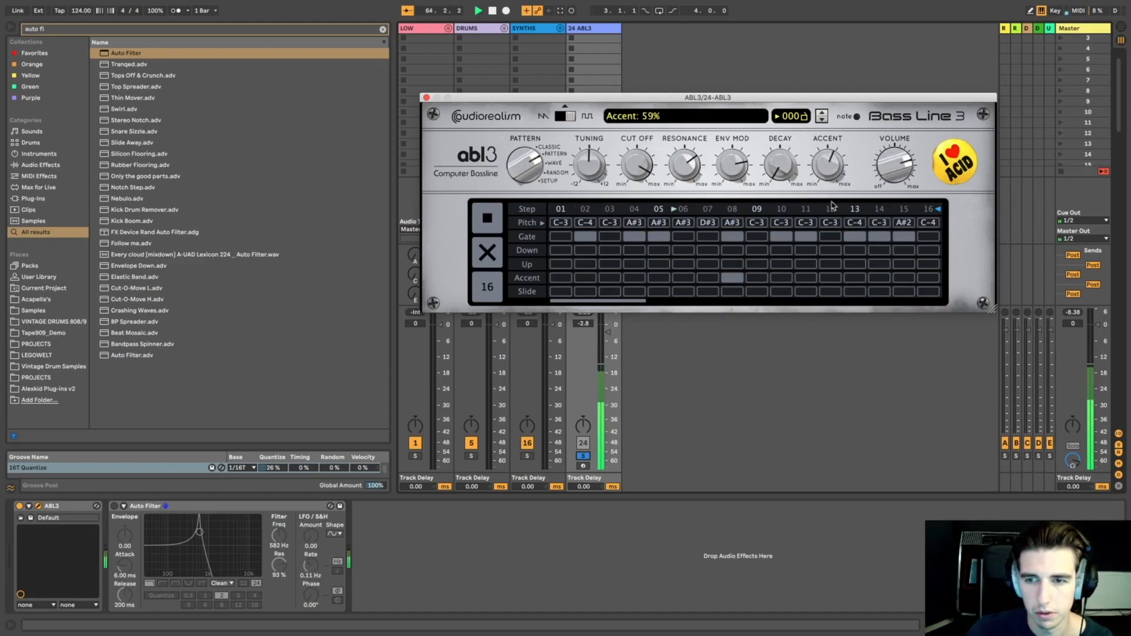
pyautogui.moveTo(623, 164); pyautogui.dragTo(624, 186)
pyautogui.press('space')
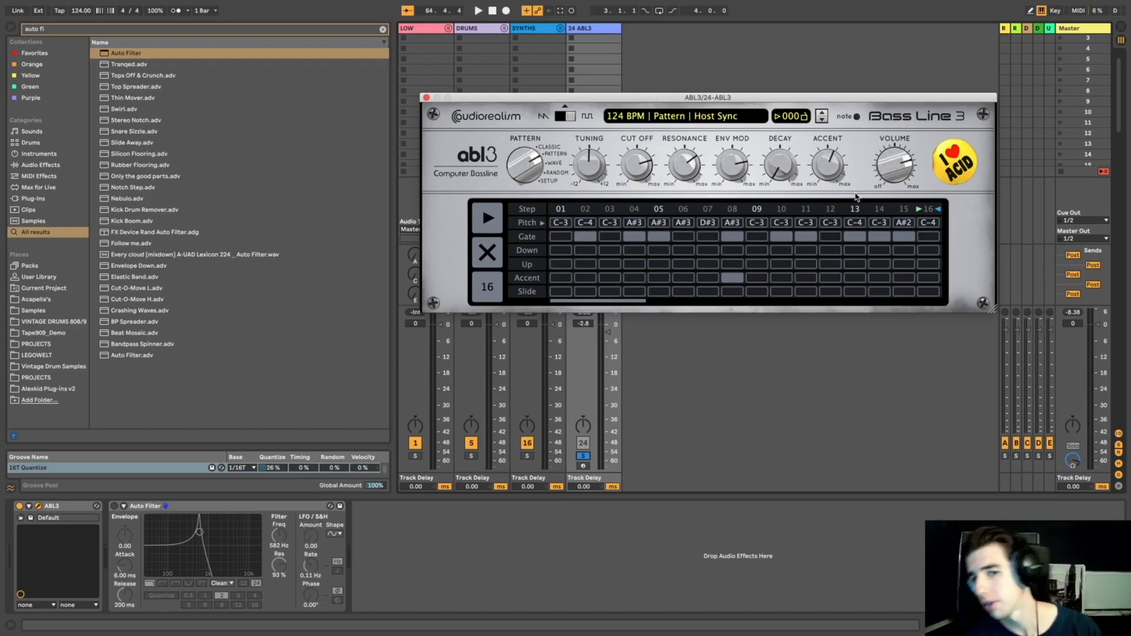
# Add slides to steps 4, 11, 14 and 15 and turn on the gate of step 16.
pyautogui.click(635, 291)
pyautogui.press('space')
pyautogui.press('space')
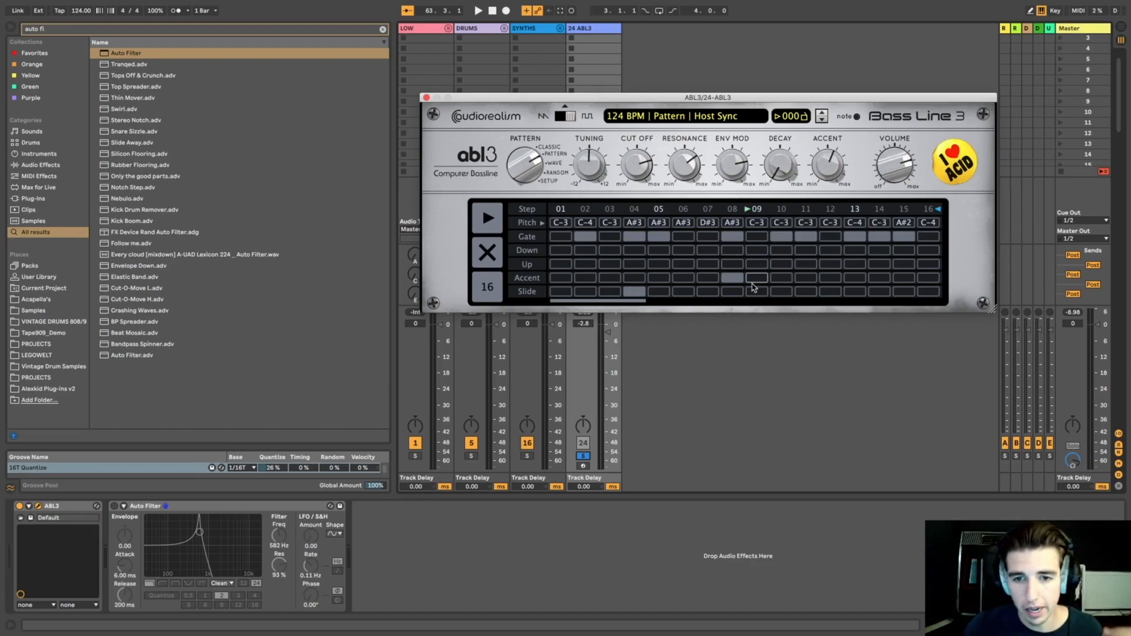
pyautogui.click(805, 293)
pyautogui.press('space')
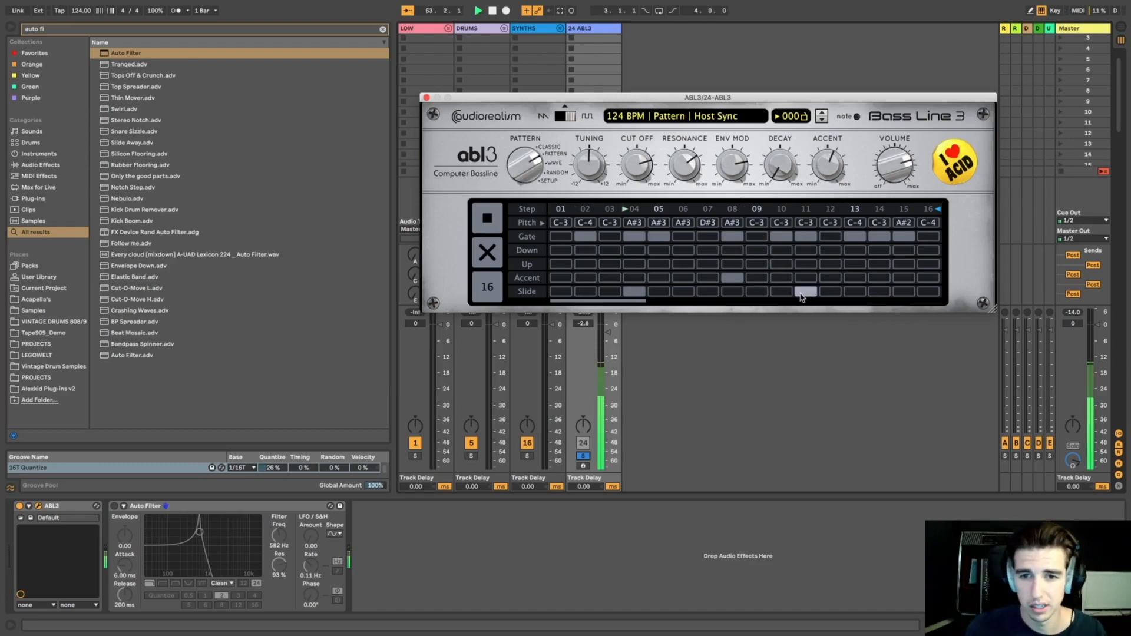
pyautogui.click(885, 291)
pyautogui.click(898, 281)
pyautogui.click(904, 279)
pyautogui.click(929, 237)
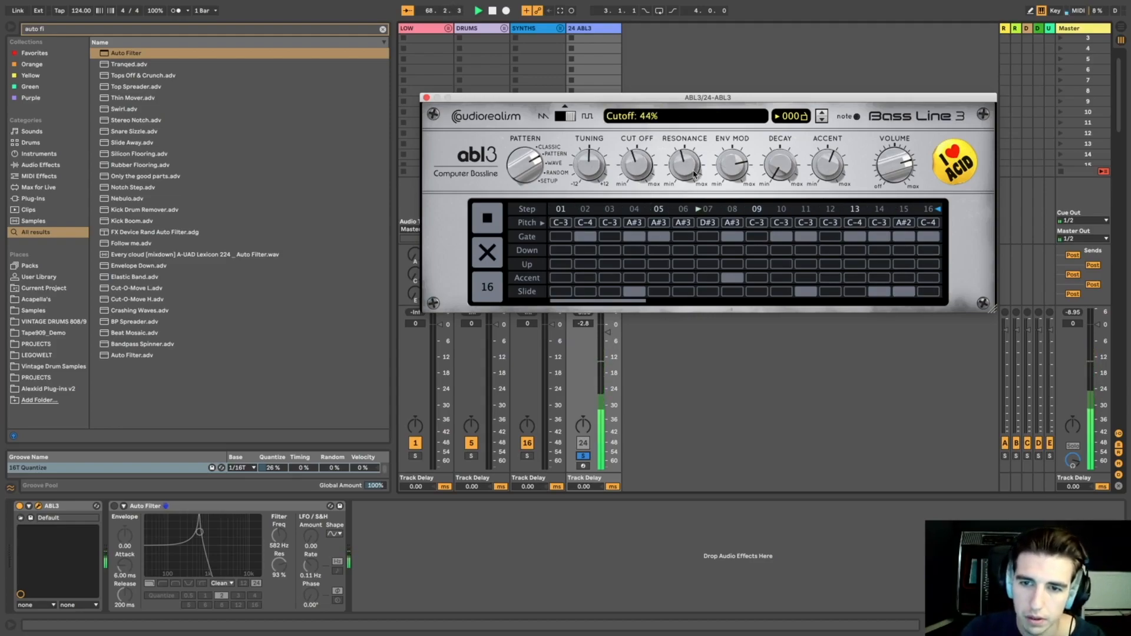
# Raise the resonance, set the cutoff to 29%, and unsolo the ABL3 track so it plays with the other tracks.
pyautogui.moveTo(687, 169); pyautogui.dragTo(629, 159)
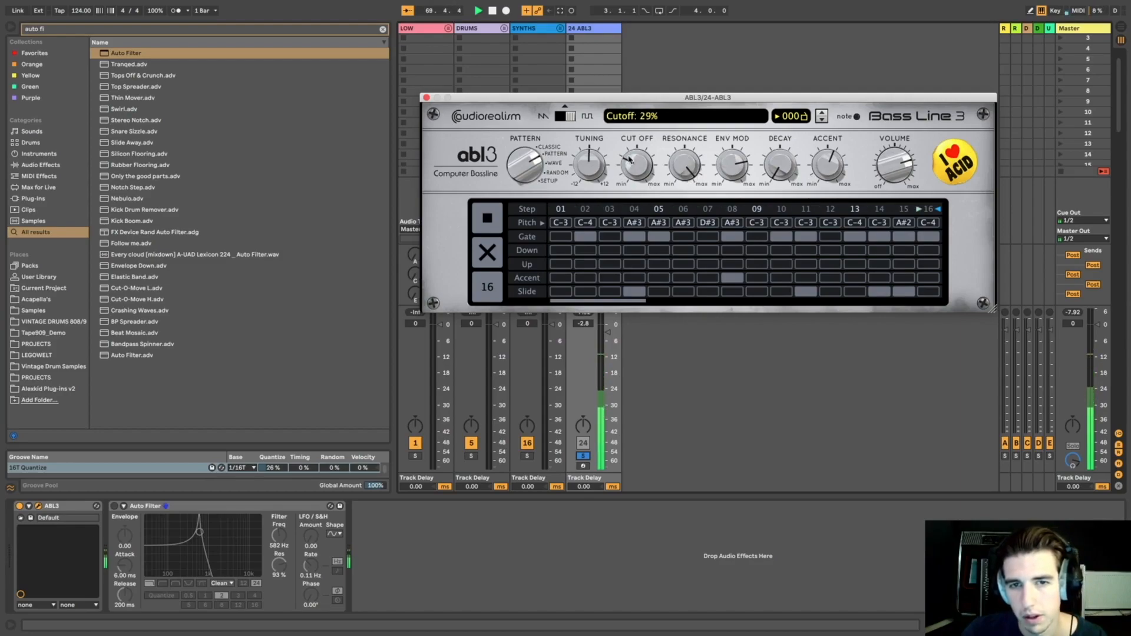
pyautogui.click(427, 98)
pyautogui.click(582, 456)
pyautogui.click(583, 445)
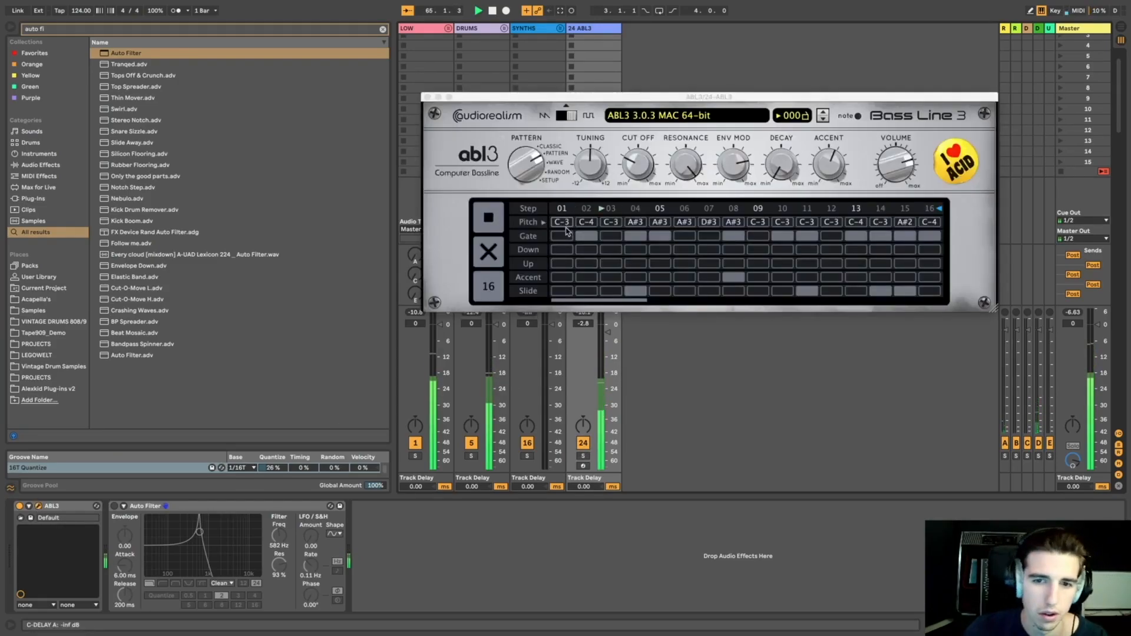
# Turn on the gates of steps 1, 3 and 6, turn off the gate of step 2, and remove the slide from step 14.
pyautogui.click(565, 236)
pyautogui.click(589, 237)
pyautogui.click(615, 237)
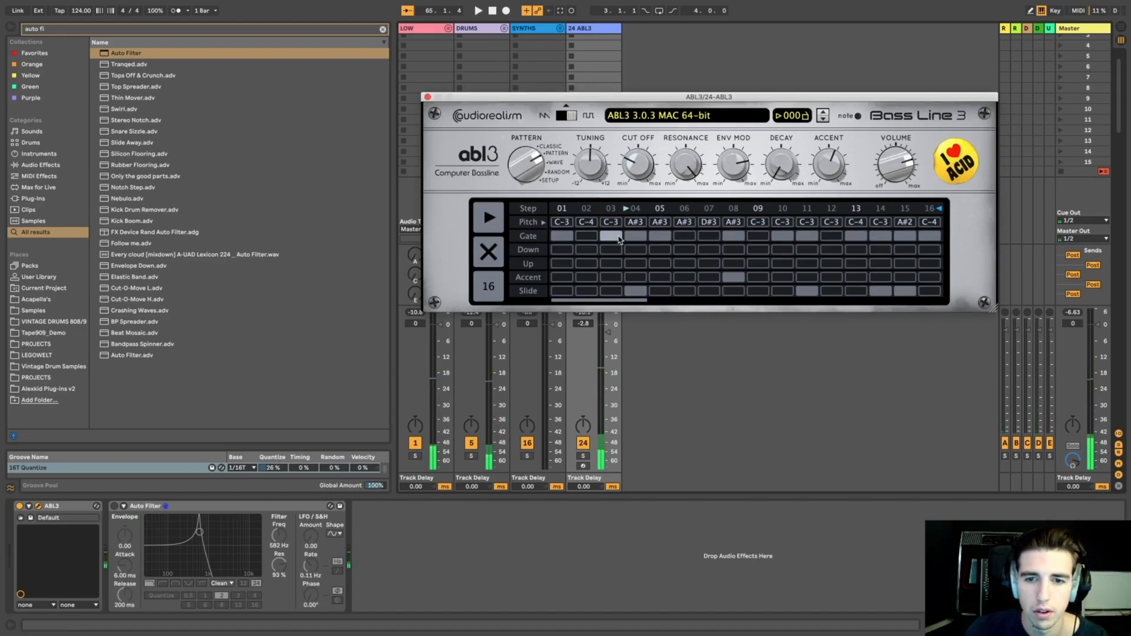
pyautogui.click(685, 237)
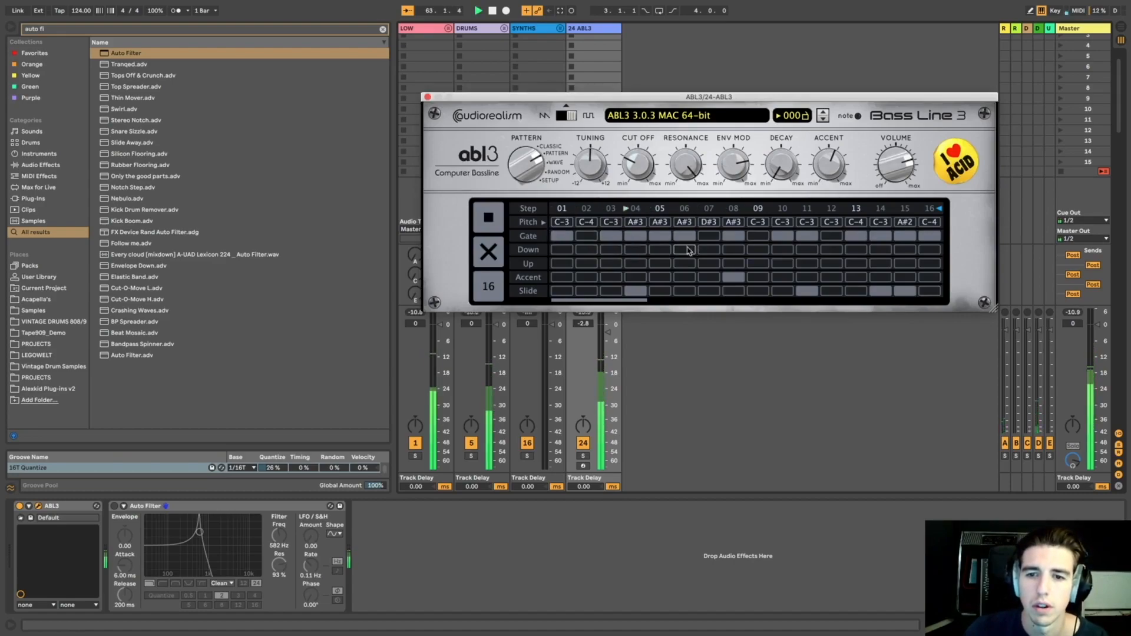
pyautogui.click(881, 292)
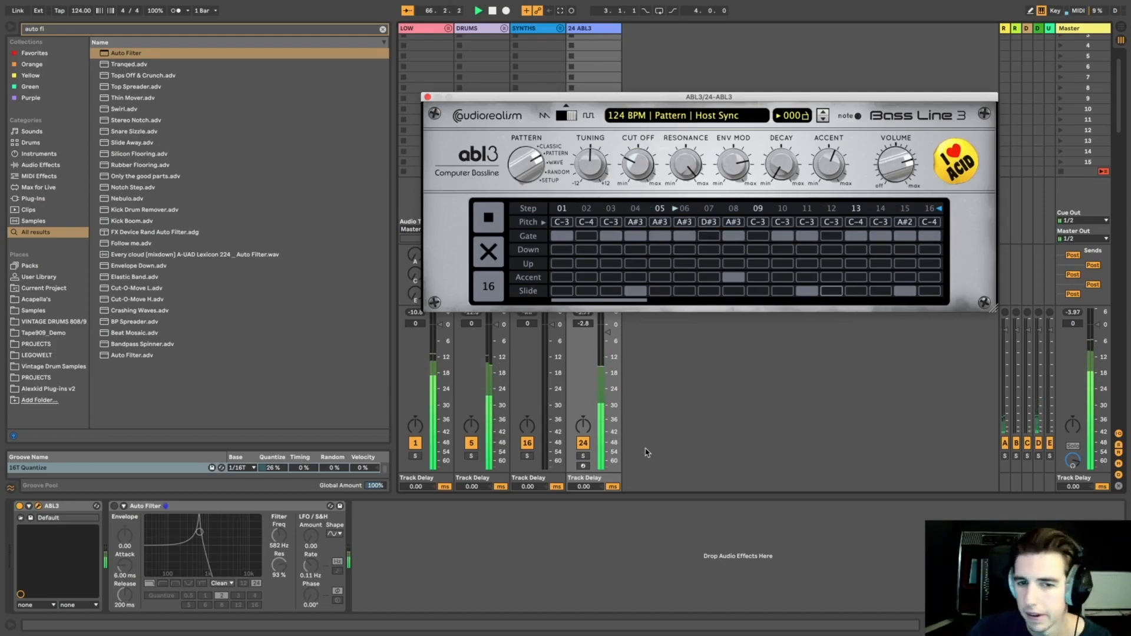
# Extend the pattern length to 32 steps, view steps 17 to 32, and restart playback.
pyautogui.press('space')
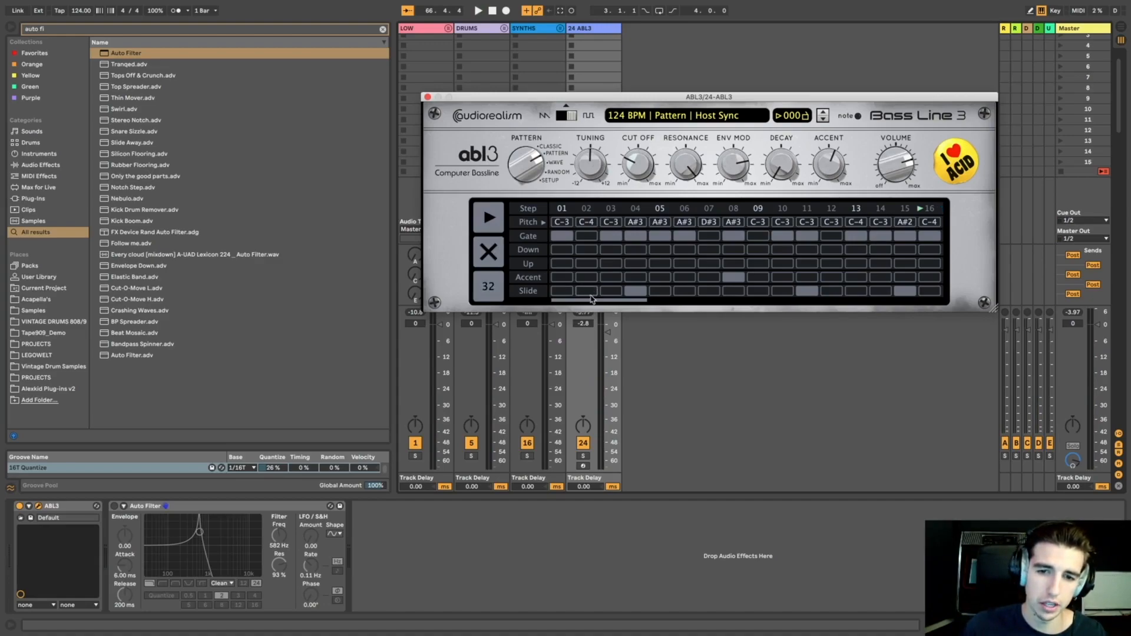
pyautogui.moveTo(597, 300); pyautogui.dragTo(693, 302)
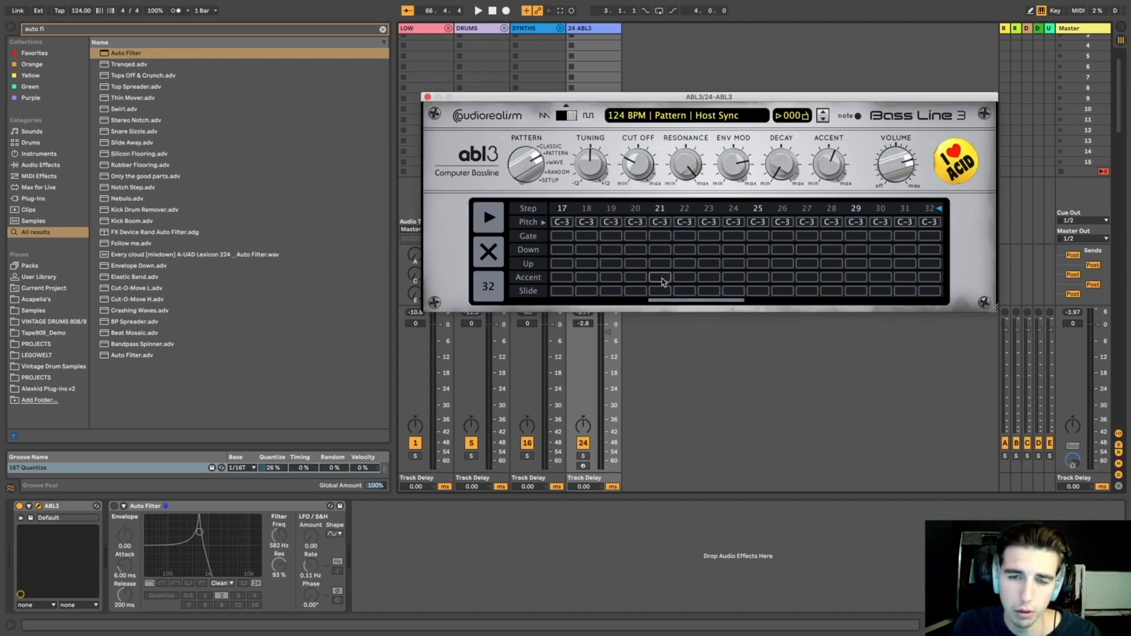
pyautogui.click(552, 301)
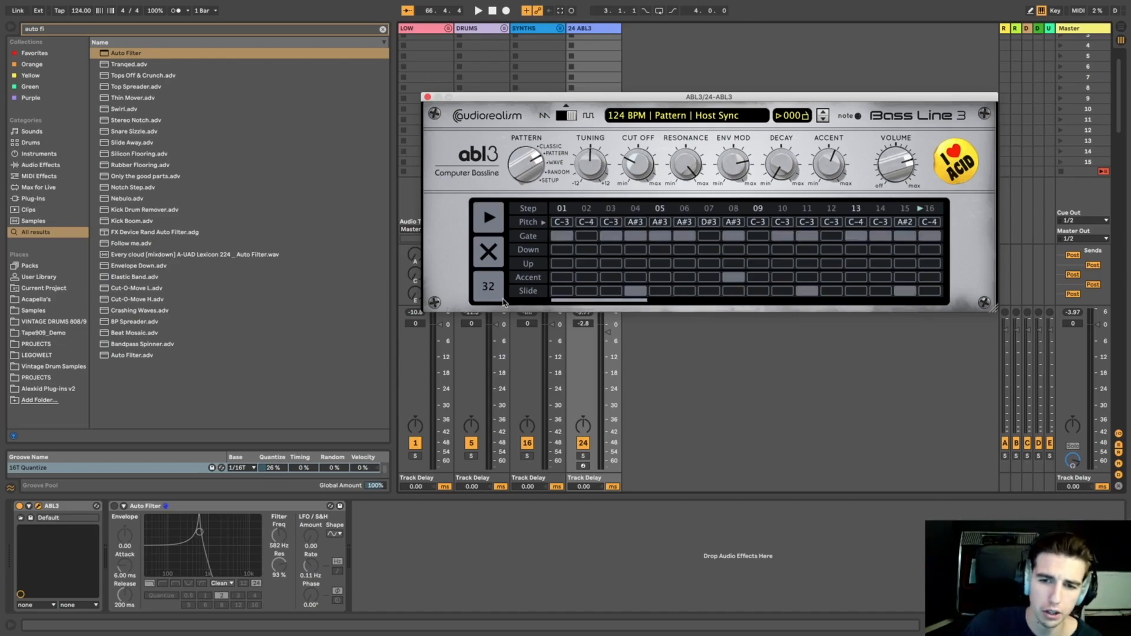
pyautogui.moveTo(627, 301); pyautogui.dragTo(725, 306)
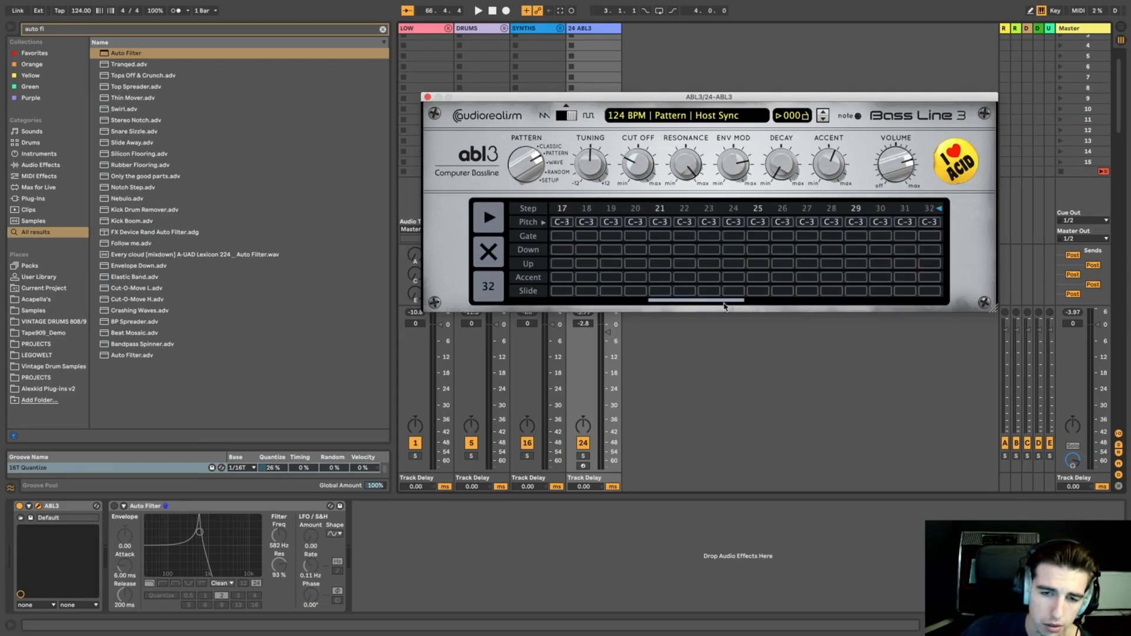
pyautogui.press('space')
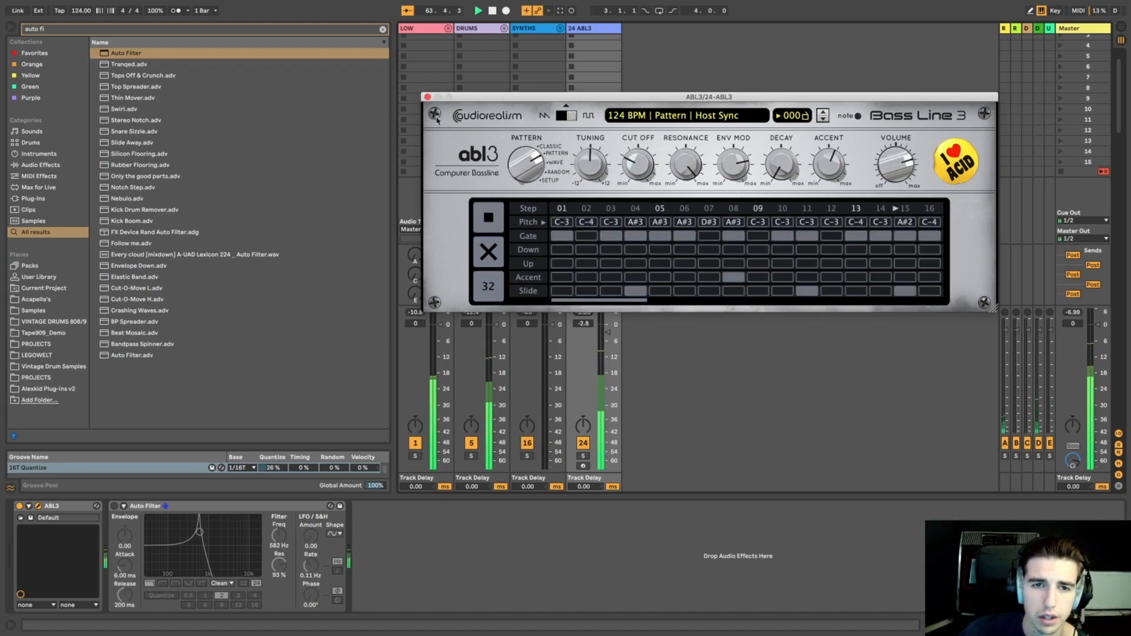
# Reopen the ABL3 editor, audition the Saw waveform and switch back to Square.
pyautogui.click(428, 96)
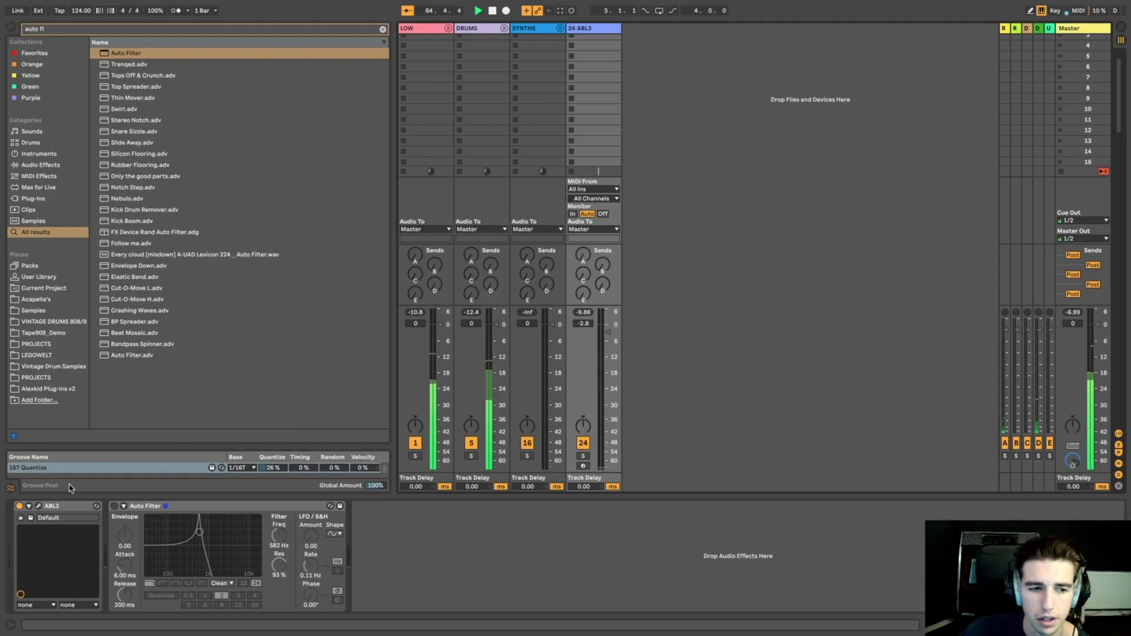
pyautogui.click(39, 506)
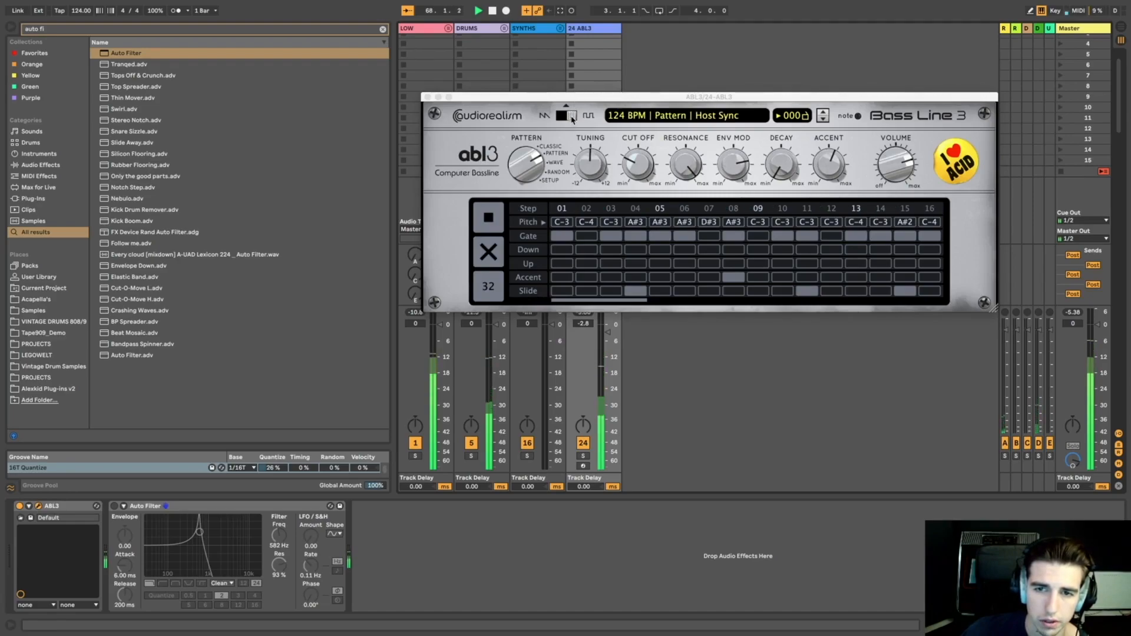
pyautogui.click(562, 117)
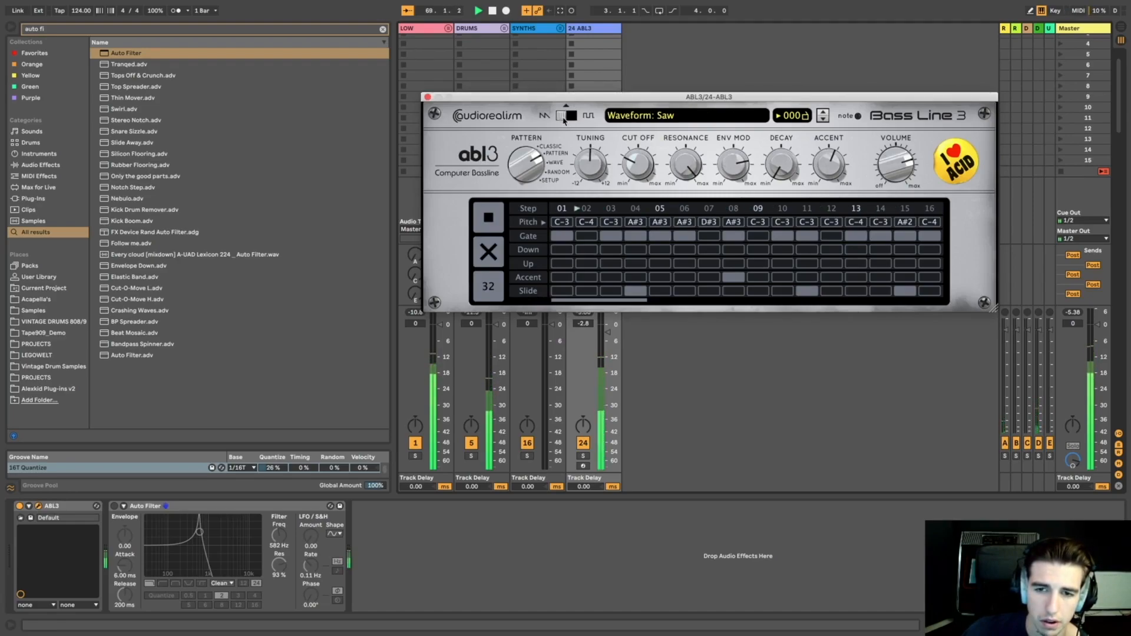
pyautogui.click(575, 118)
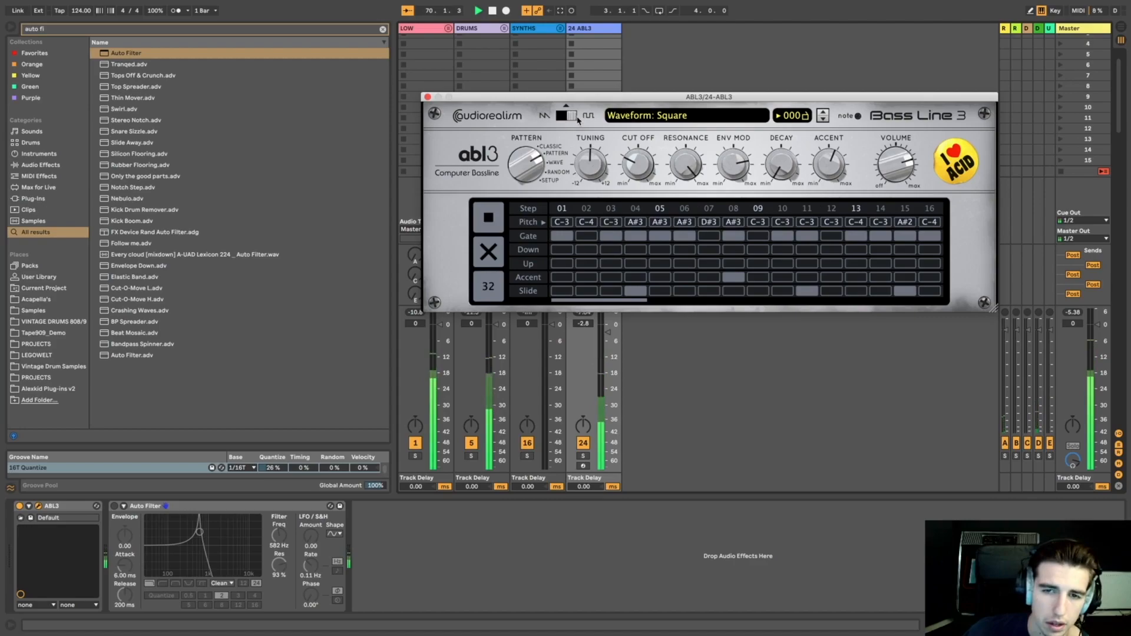
# Set the ABL3 cutoff to 34% and the decay to 50%, and close its editor.
pyautogui.moveTo(638, 165); pyautogui.dragTo(640, 142)
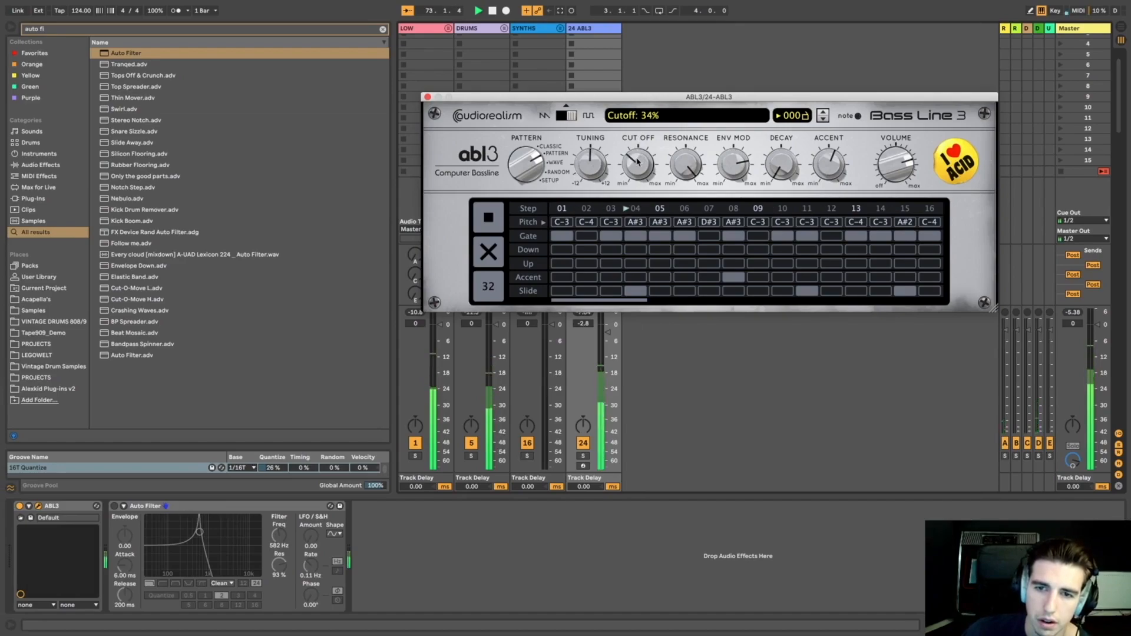
pyautogui.doubleClick(790, 158)
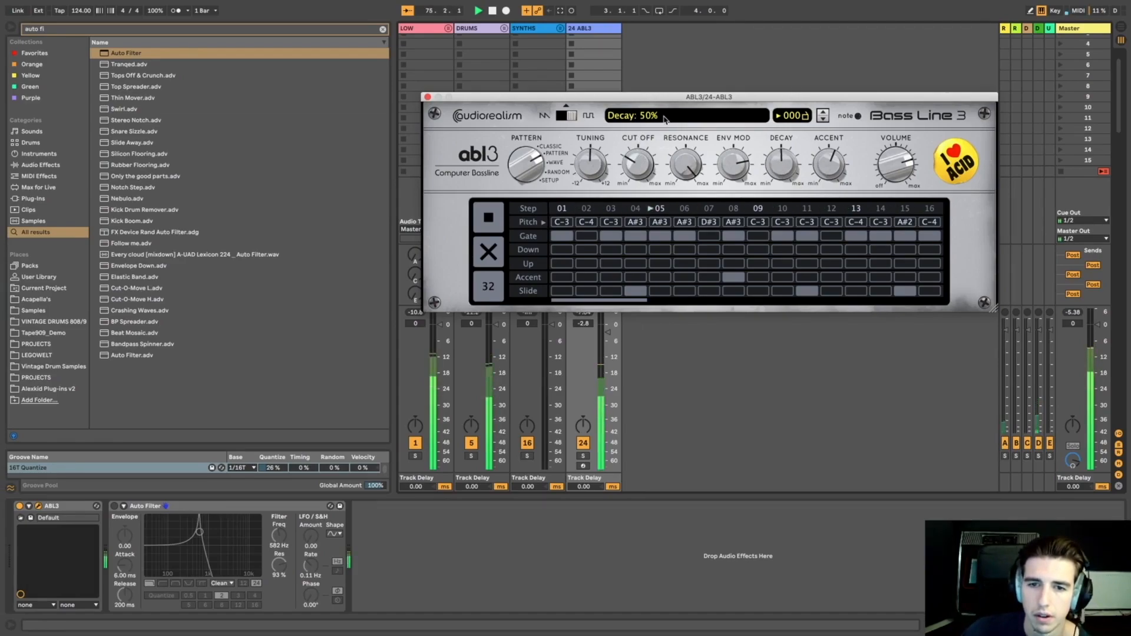
pyautogui.click(428, 97)
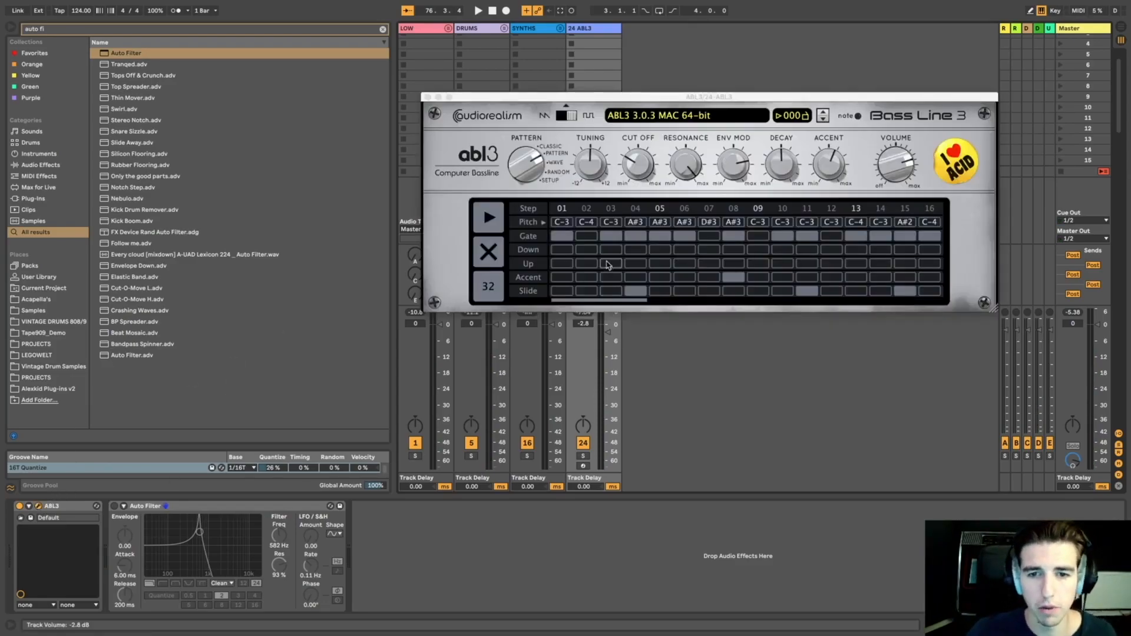
# Turn on the Down setting for steps 1, 3, 4, 5 and 6 and start playback.
pyautogui.click(562, 249)
pyautogui.click(611, 250)
pyautogui.click(636, 249)
pyautogui.click(660, 251)
pyautogui.click(684, 249)
pyautogui.press('space')
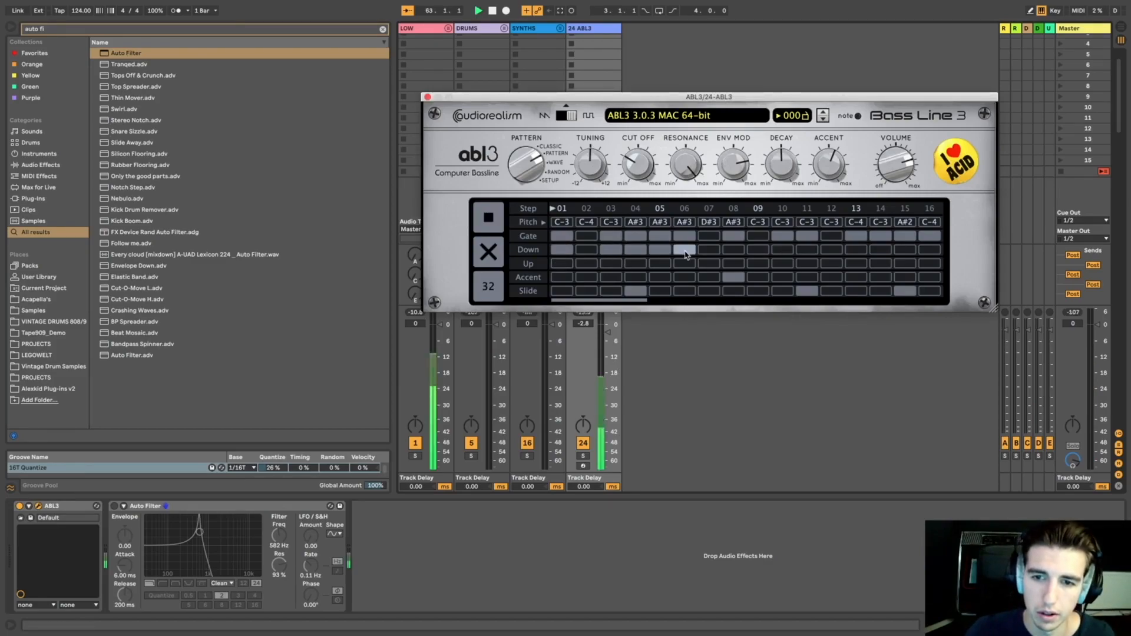
# Turn on the Down setting for steps 8, 10, 11, 13, 14, 15 and 16 while the pattern plays.
pyautogui.click(784, 250)
pyautogui.click(807, 251)
pyautogui.click(881, 250)
pyautogui.press('space')
pyautogui.click(857, 250)
pyautogui.click(906, 250)
pyautogui.click(929, 251)
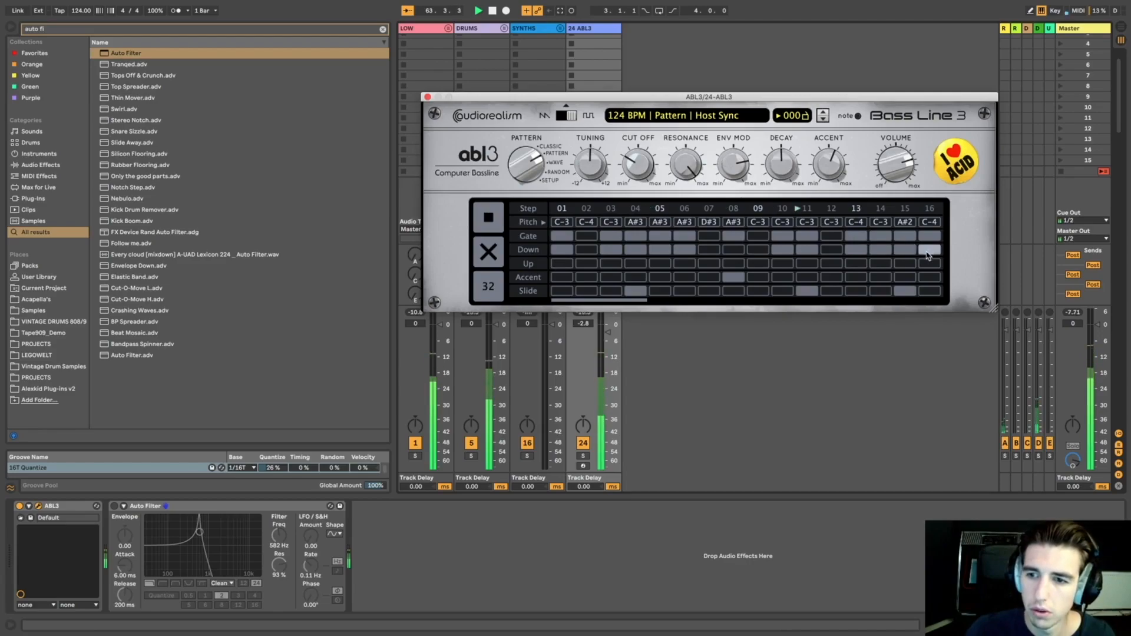
pyautogui.click(736, 250)
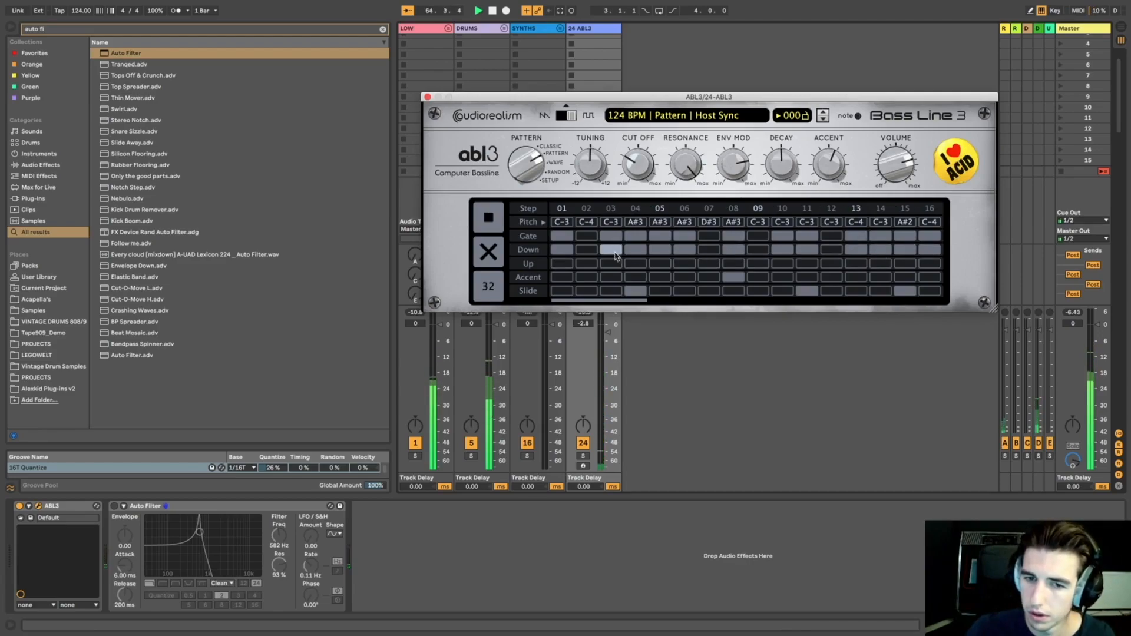
# Stop playback, turn off the Down setting on every step of the ABL3 pattern, and close its editor.
pyautogui.press('space')
pyautogui.click(561, 252)
pyautogui.click(611, 252)
pyautogui.click(636, 254)
pyautogui.click(659, 253)
pyautogui.click(684, 252)
pyautogui.click(733, 252)
pyautogui.click(779, 253)
pyautogui.click(807, 250)
pyautogui.click(856, 250)
pyautogui.click(905, 250)
pyautogui.click(881, 250)
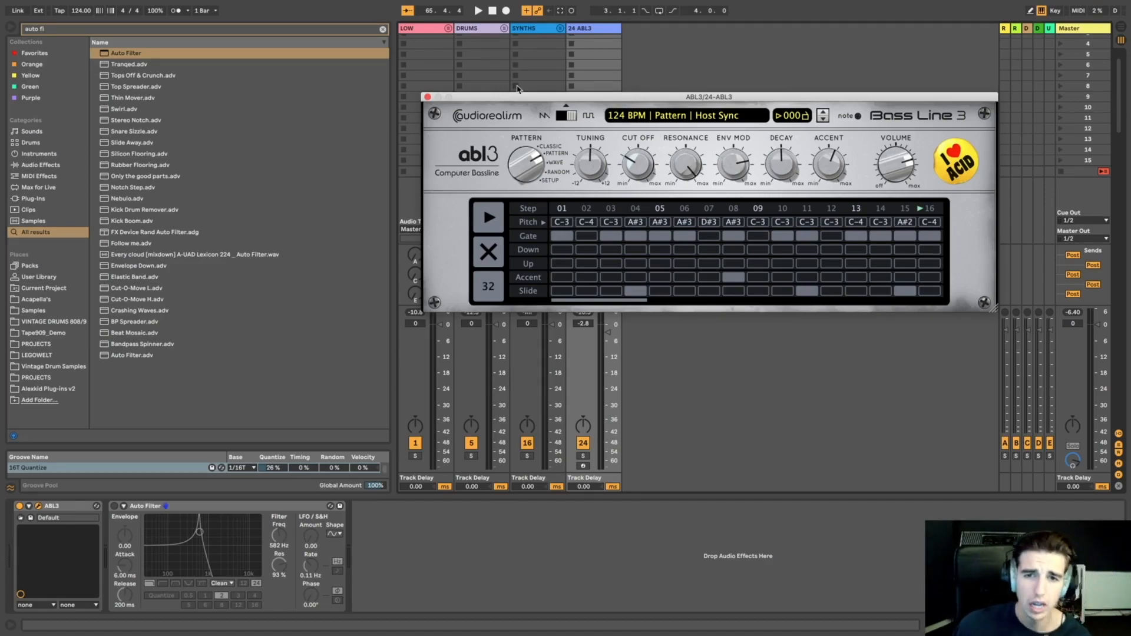
pyautogui.click(428, 97)
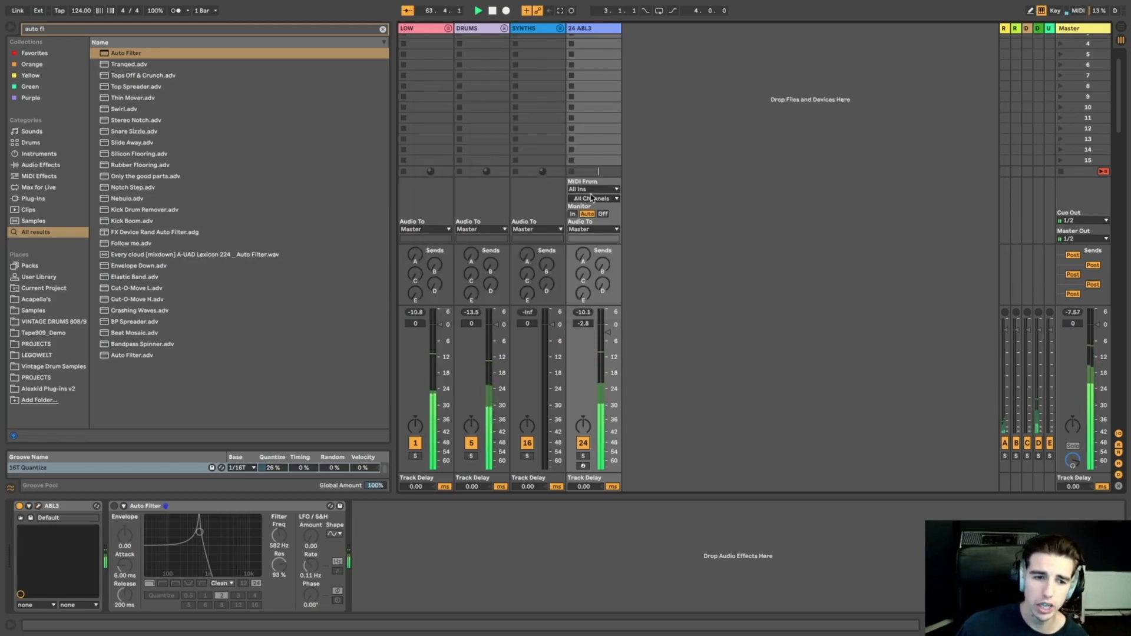
# Audition the ABL3 track's Delay A send at -14.3 dB, solo the track, and reset that send to -inf dB.
pyautogui.click(583, 274)
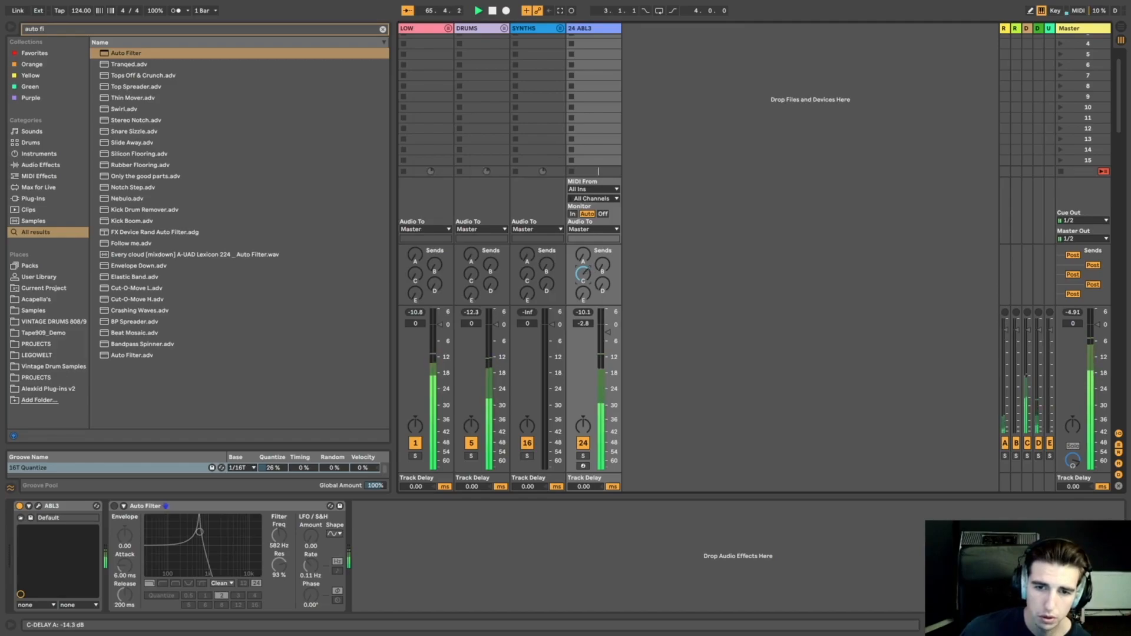
pyautogui.click(583, 443)
pyautogui.click(583, 456)
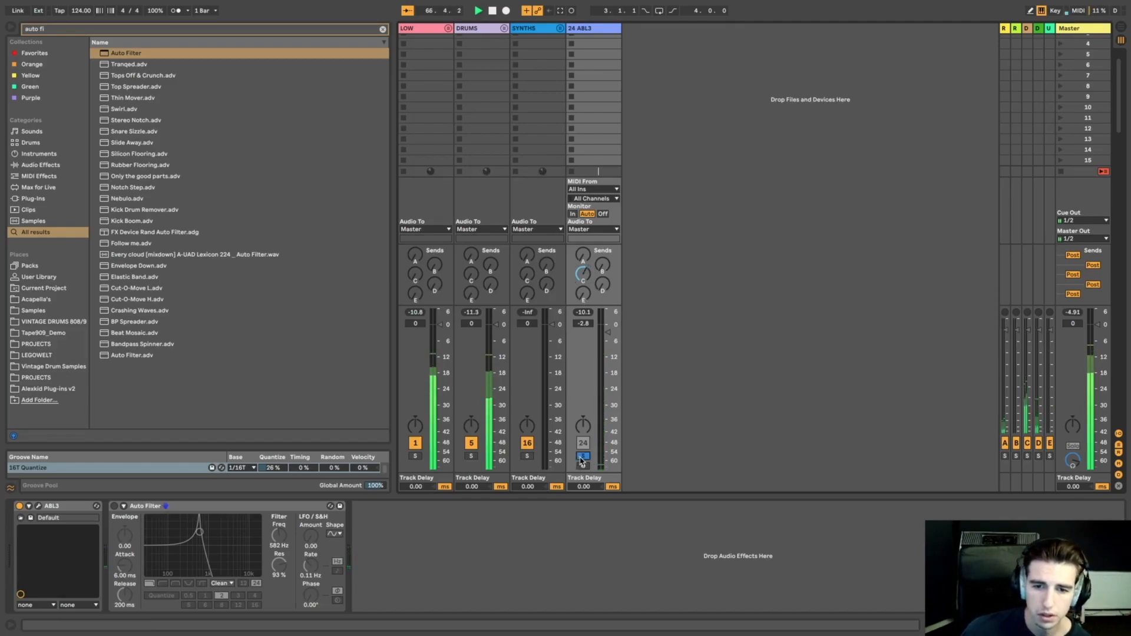
pyautogui.moveTo(594, 278); pyautogui.dragTo(594, 295)
pyautogui.moveTo(582, 274); pyautogui.dragTo(583, 301)
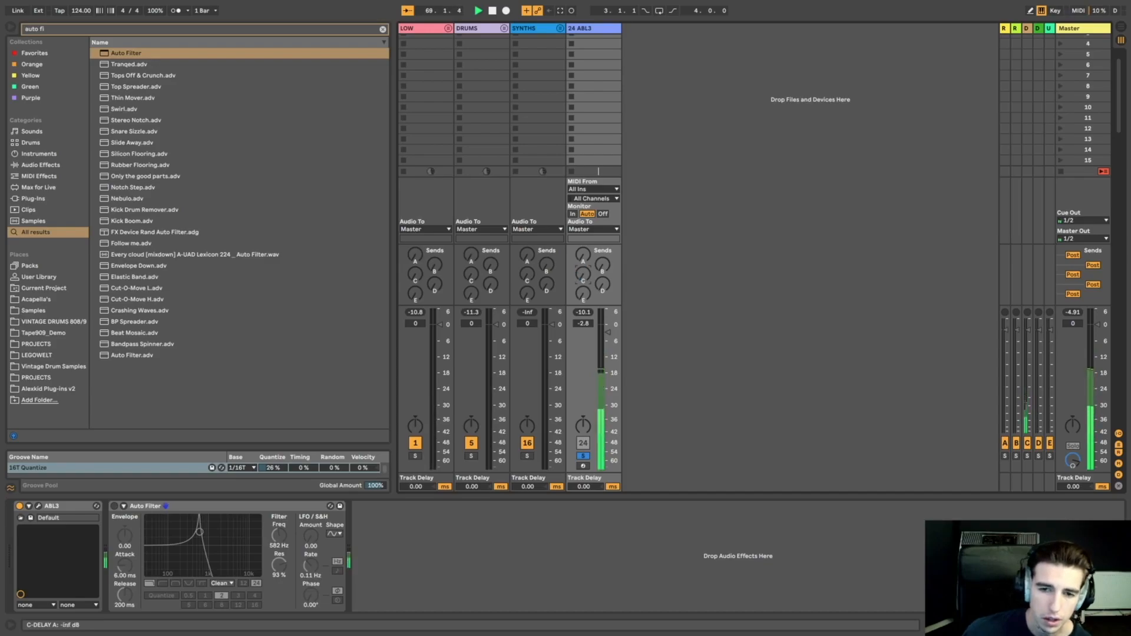
# Load the Dub Plate preset into the Galaxy Tape Echo on the Delay B return and close the plugin window.
pyautogui.click(1046, 30)
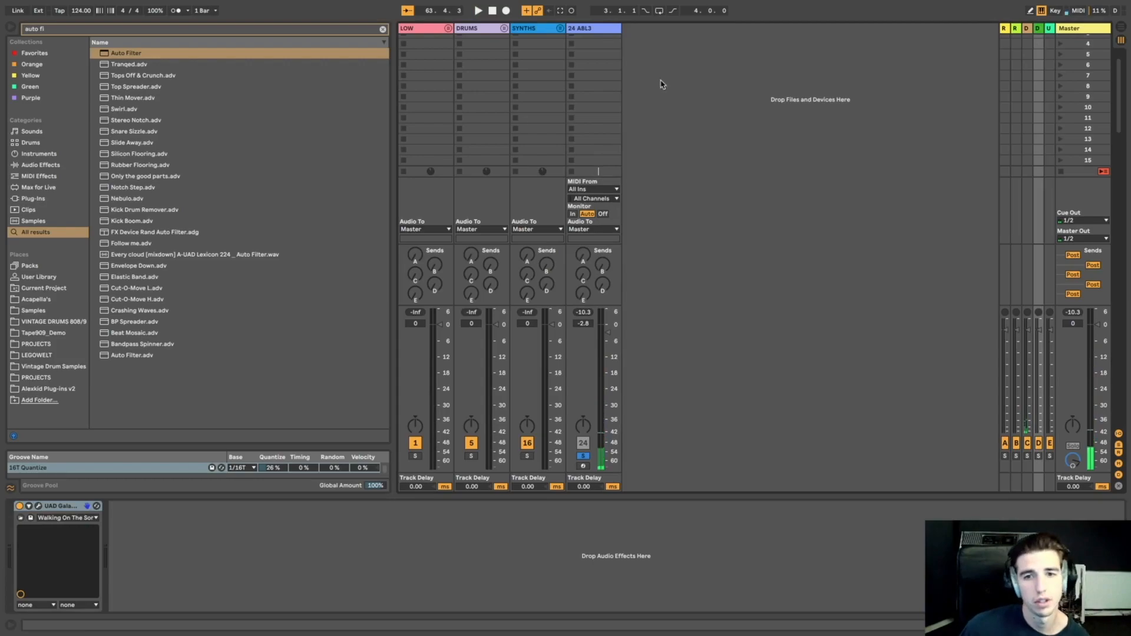
pyautogui.click(595, 29)
pyautogui.scroll(3, 713, 177)
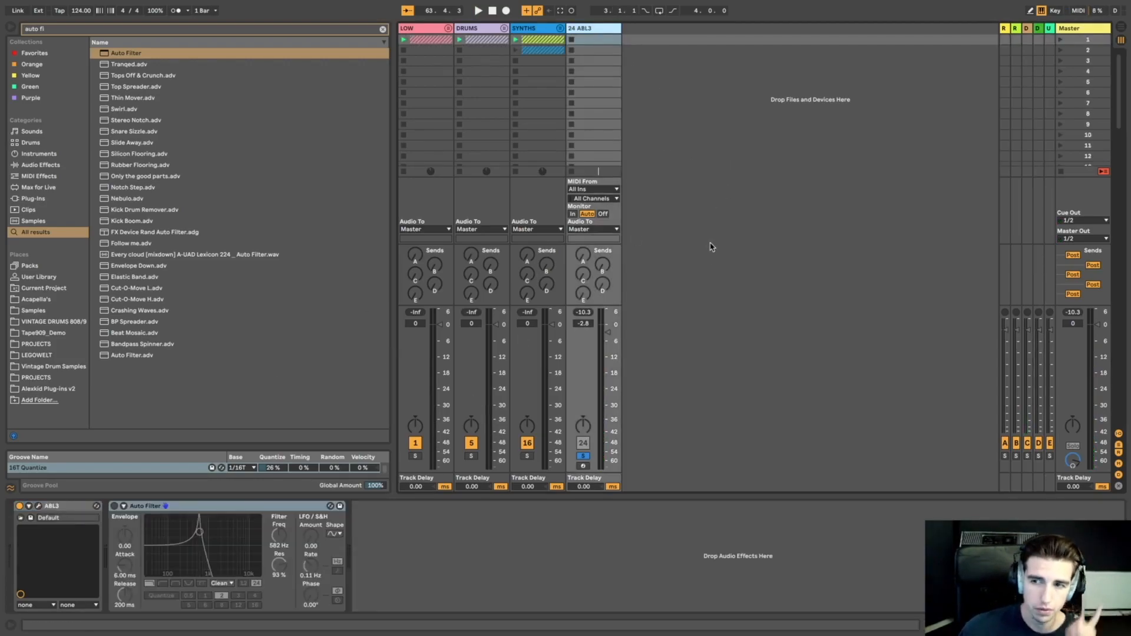
pyautogui.click(1042, 29)
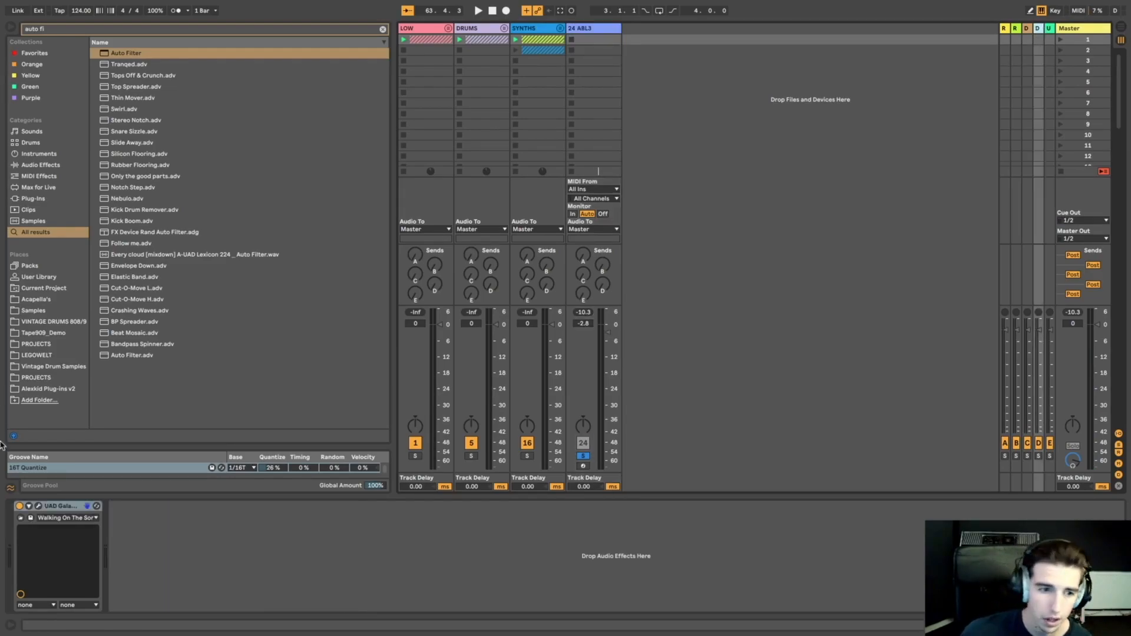
pyautogui.click(38, 507)
pyautogui.click(430, 310)
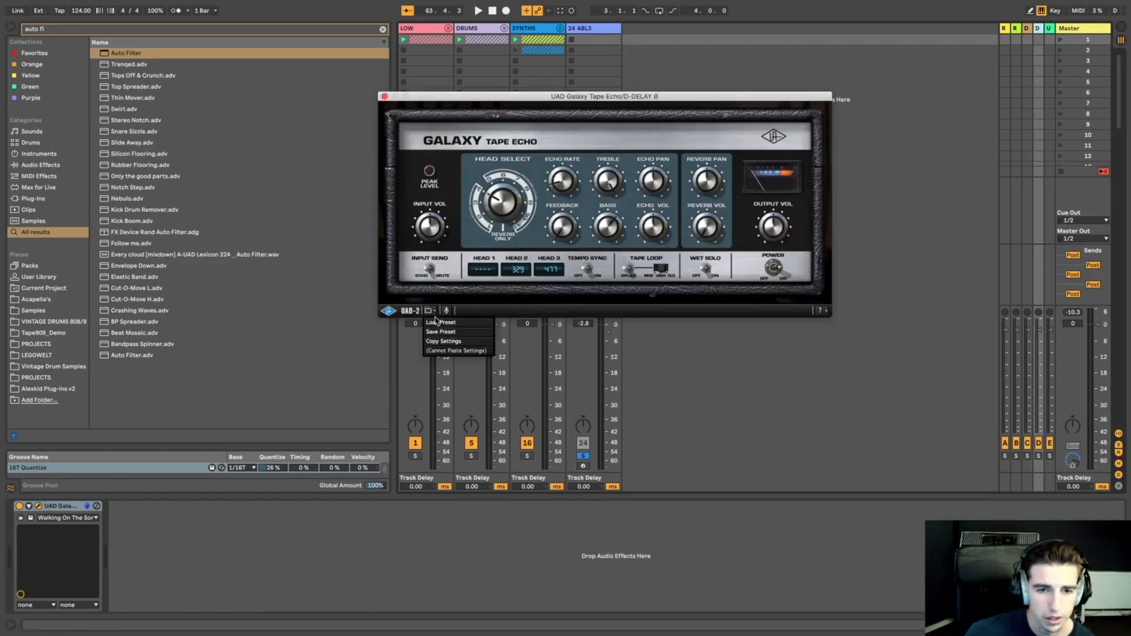
pyautogui.click(438, 322)
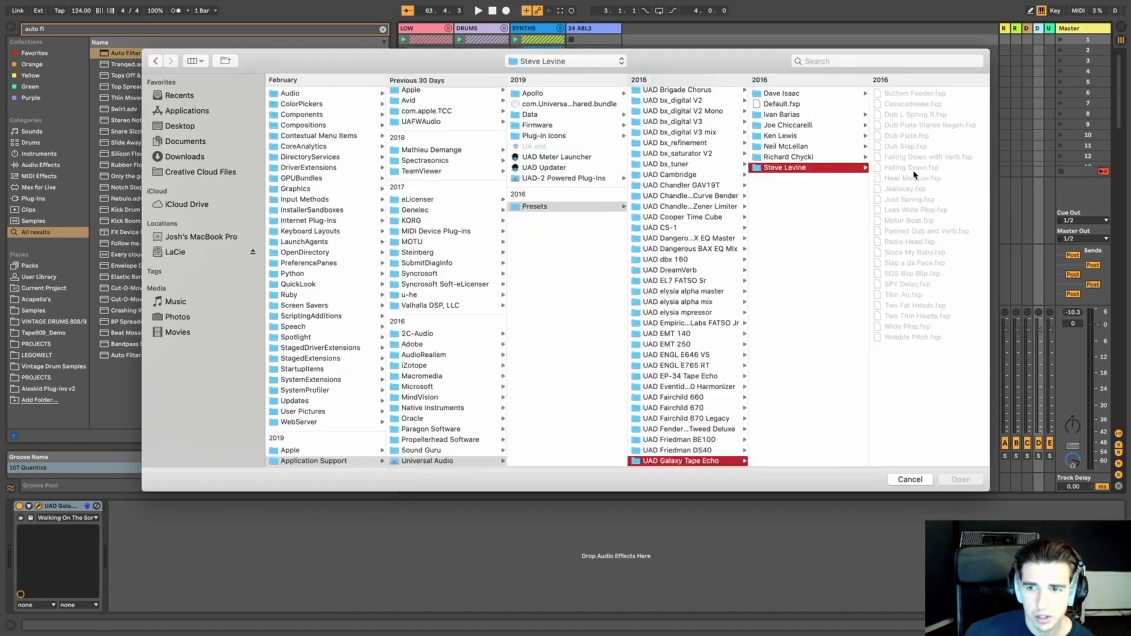
pyautogui.click(913, 170)
pyautogui.doubleClick(766, 136)
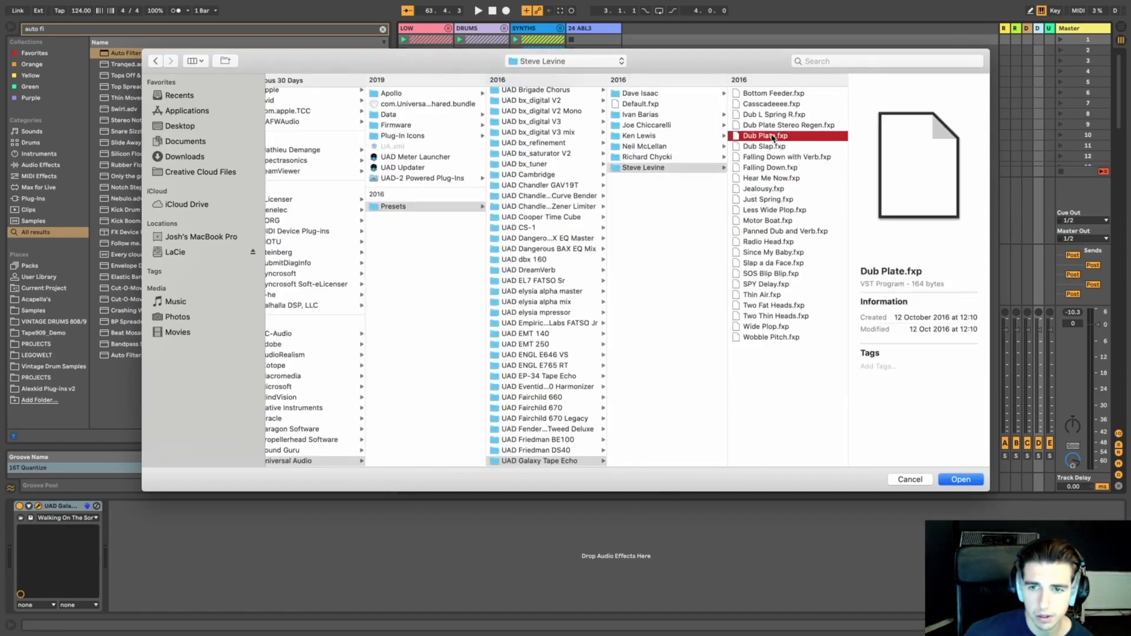
pyautogui.click(385, 96)
# Raise the ABL3 track's Delay B send during playback and end the track's solo.
pyautogui.press('space')
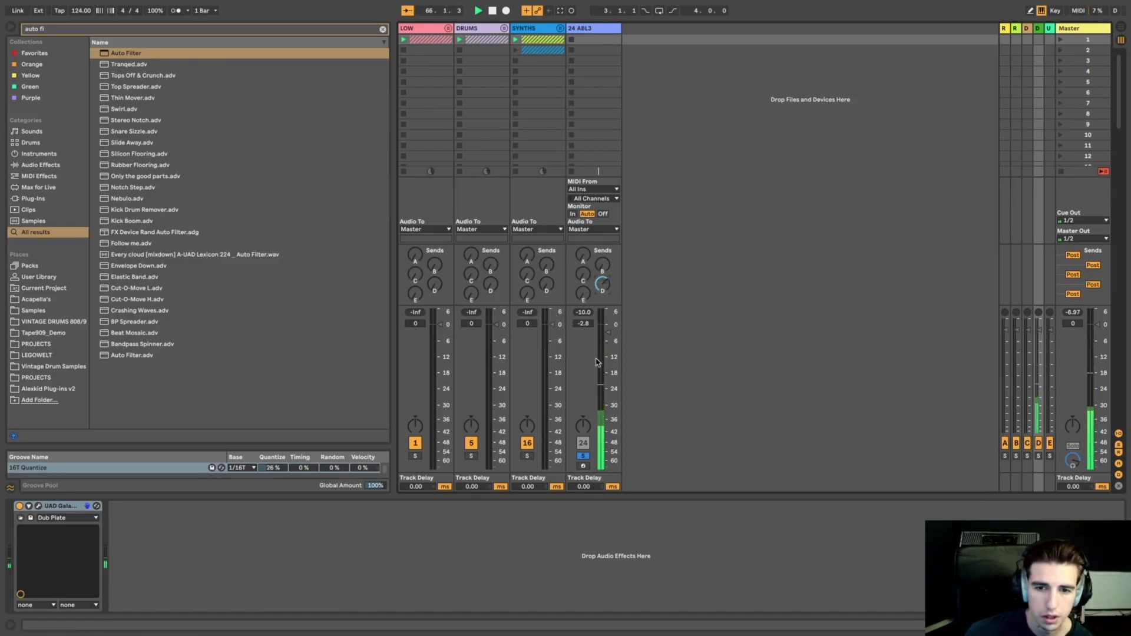
pyautogui.click(583, 457)
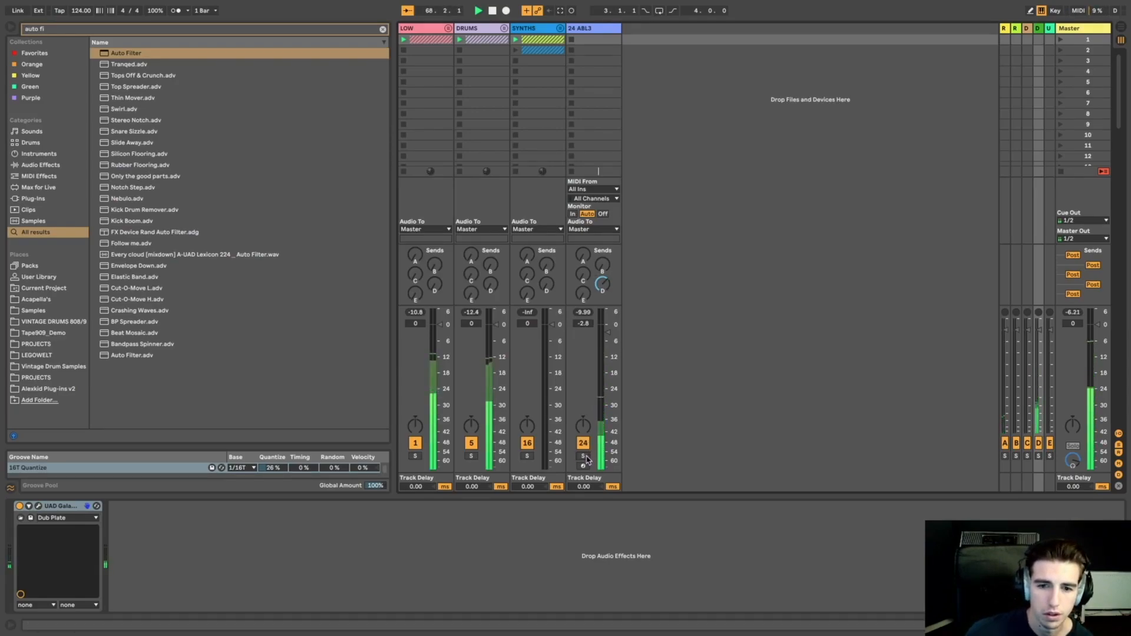
# Enable the ABL3 track's Auto Filter with frequency about 2.28 kHz, resonance 57% and LFO amount about 19.
pyautogui.click(601, 29)
pyautogui.press('space')
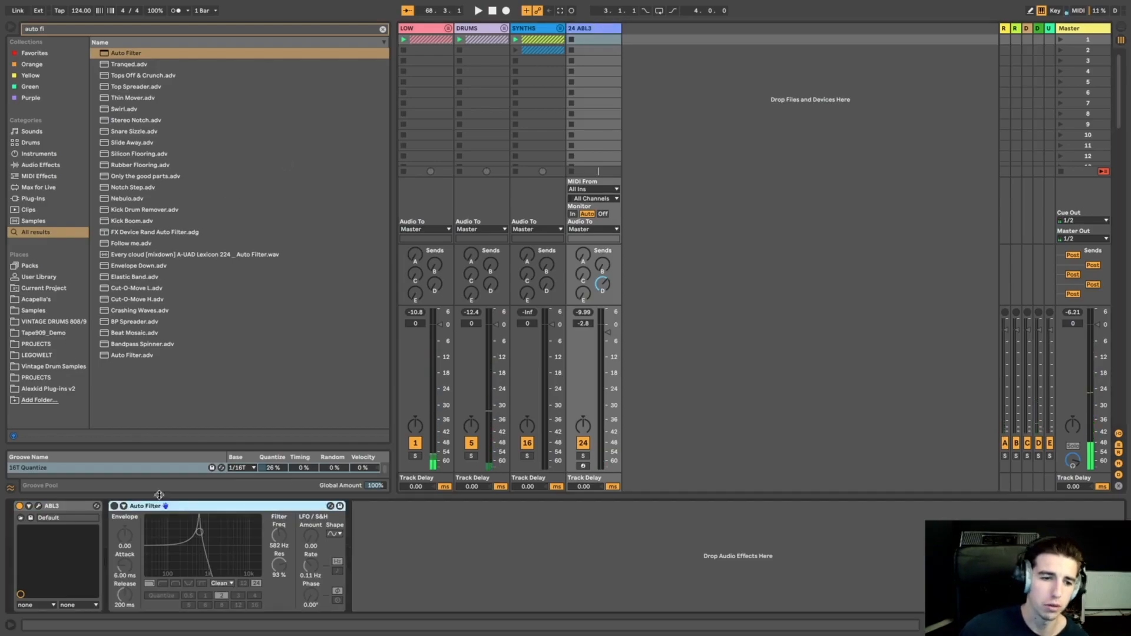
pyautogui.moveTo(279, 566); pyautogui.dragTo(280, 594)
pyautogui.moveTo(279, 549); pyautogui.dragTo(279, 531)
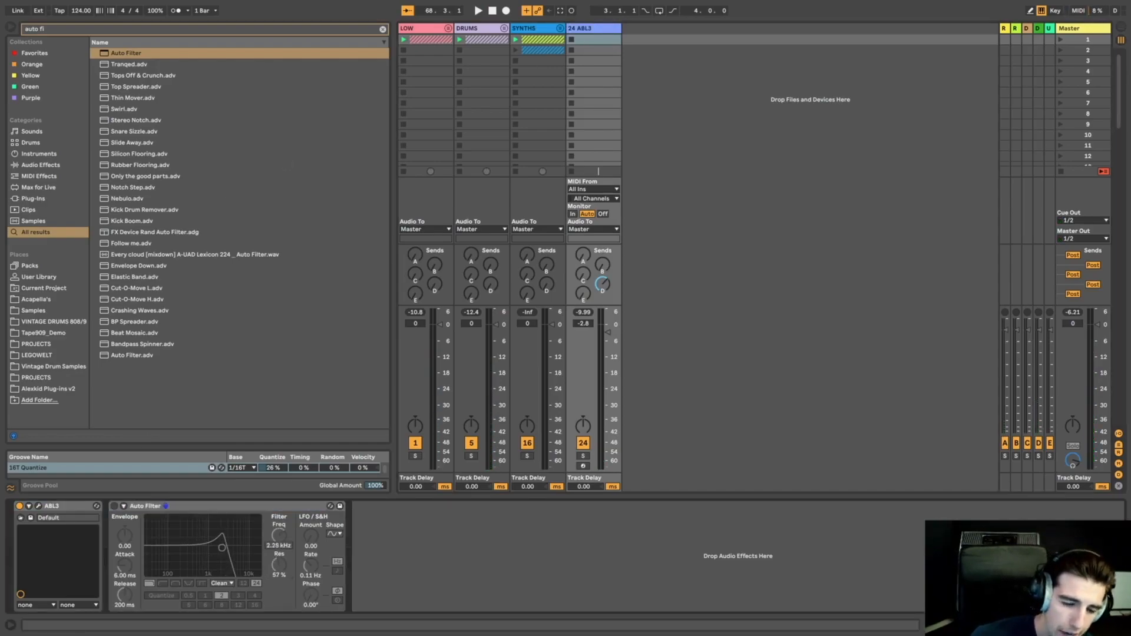
pyautogui.click(114, 506)
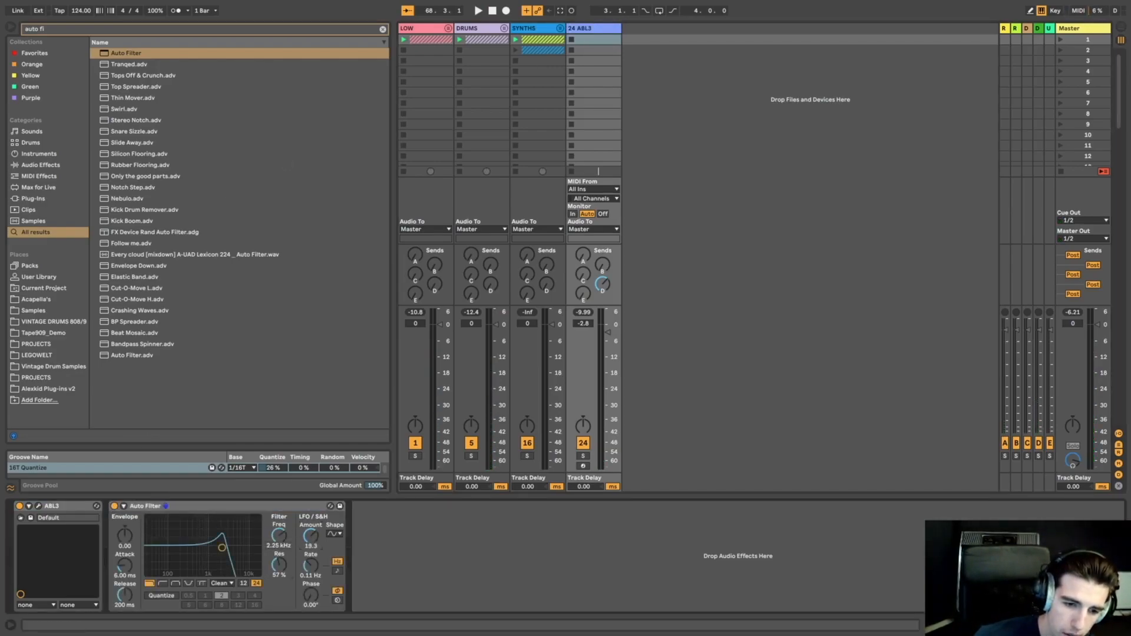
# With ABL3 temporarily soloed, set the Auto Filter frequency to 424 Hz, LFO amount to 16.7 and LFO rate to 2.04 Hz.
pyautogui.click(583, 456)
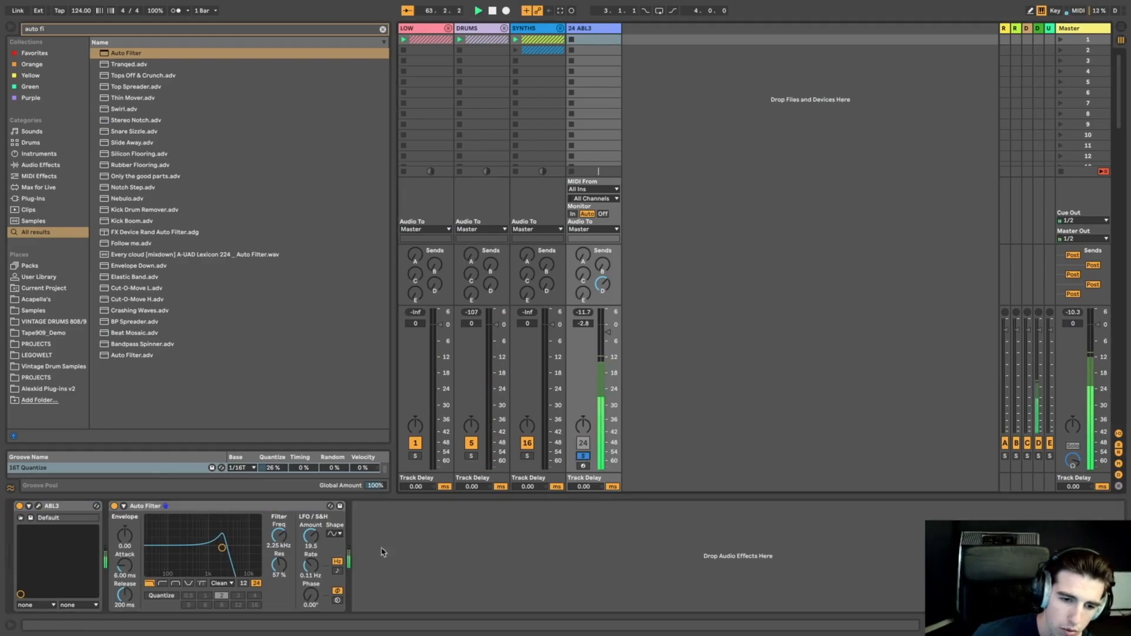
pyautogui.moveTo(272, 541)
pyautogui.mouseDown()
pyautogui.moveTo(285, 548)
pyautogui.moveTo(279, 533)
pyautogui.mouseUp()
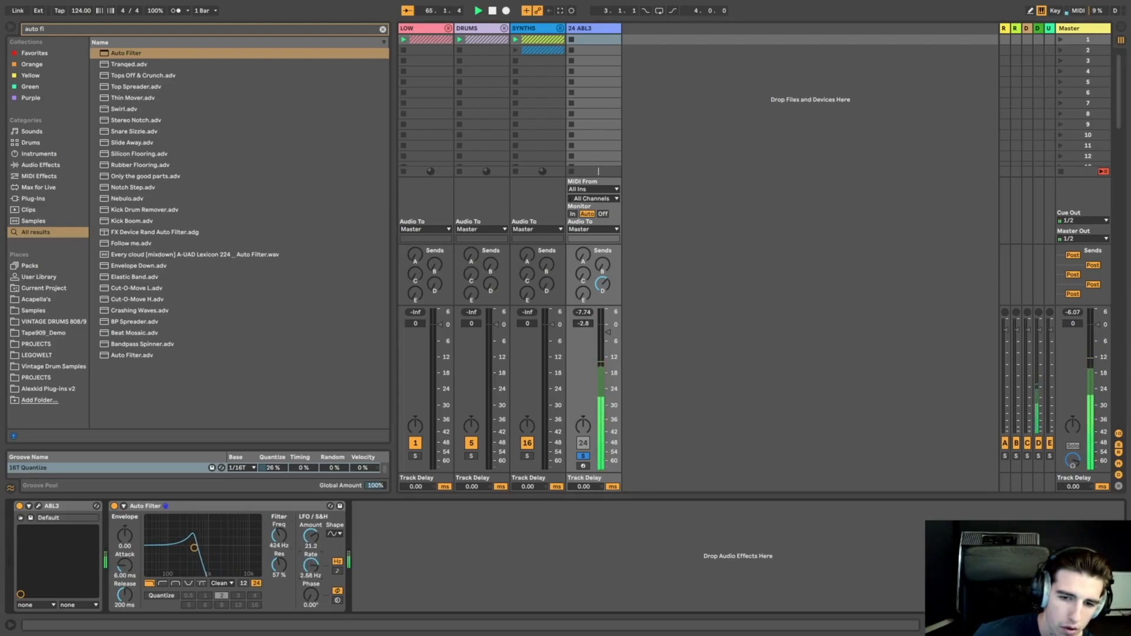
pyautogui.click(583, 456)
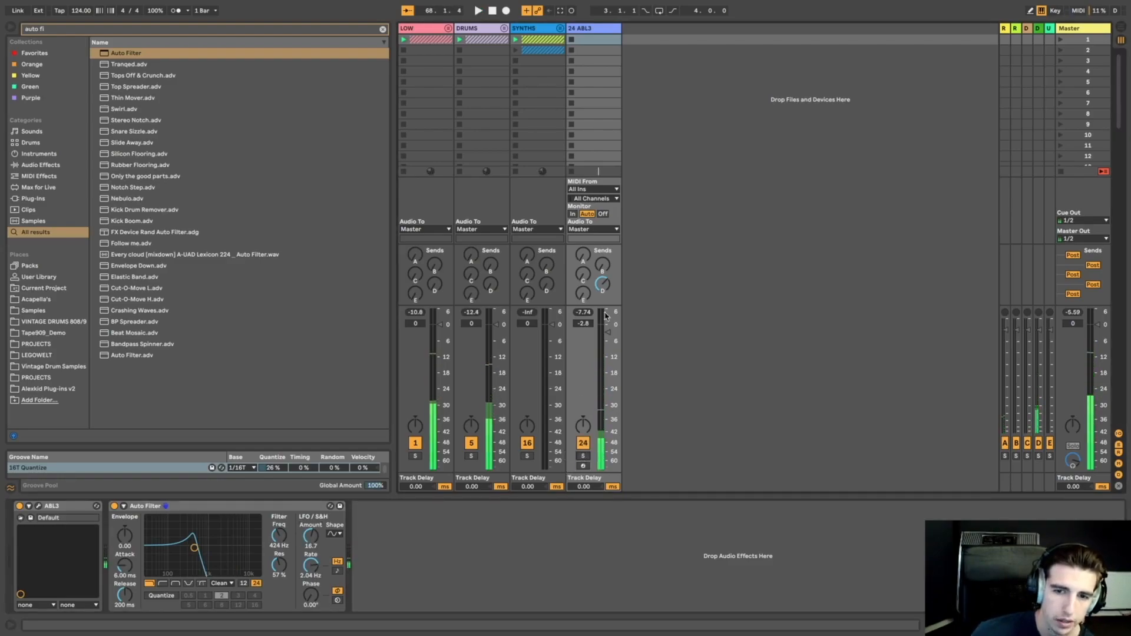
# Reset the ABL3 track's Delay B send to -inf dB, and raise it to 0.0 dB with the full mix playing.
pyautogui.doubleClick(603, 288)
pyautogui.press('space')
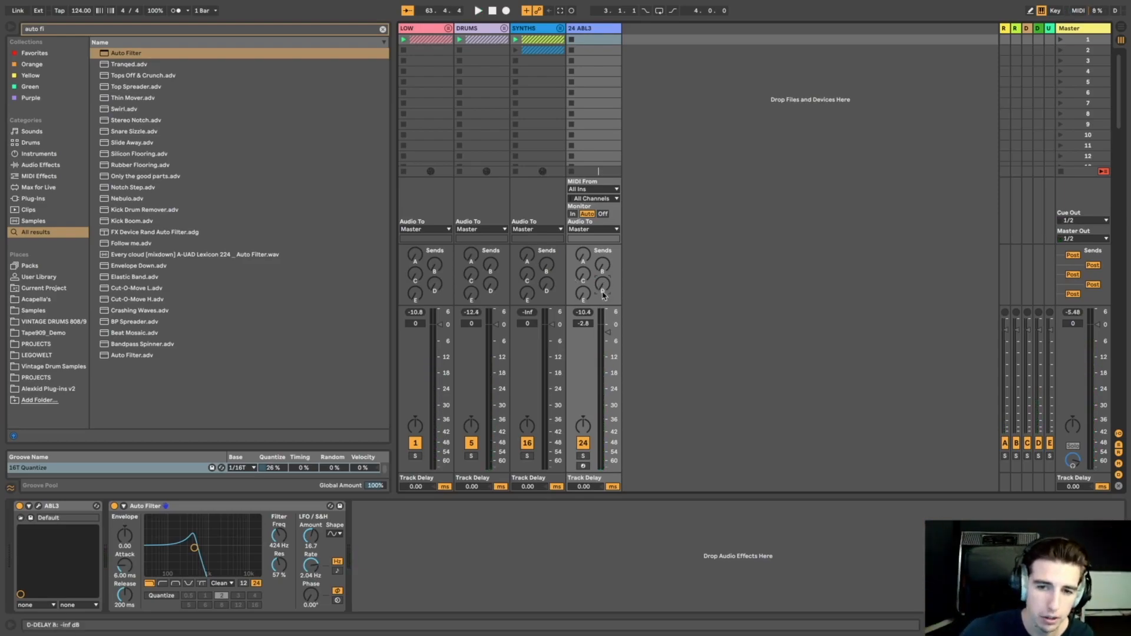
pyautogui.moveTo(602, 285); pyautogui.dragTo(602, 259)
pyautogui.press('space')
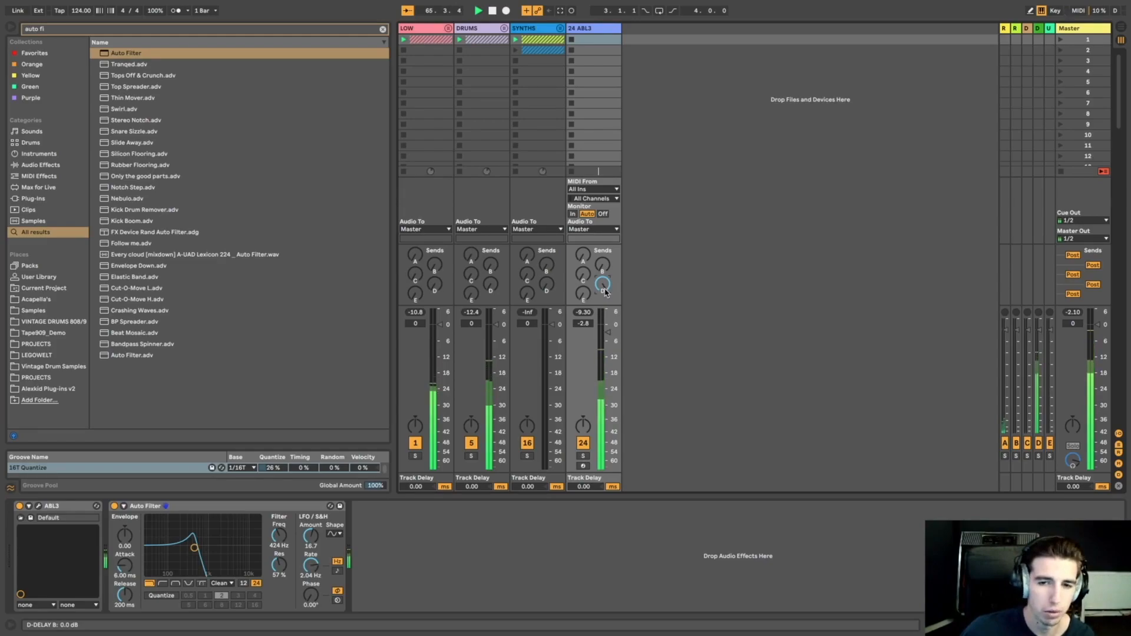
# Try the ABL3 Reverb B send at 0.0 dB, reduce it, and set the Delay B send to -25.3 dB with the track soloed.
pyautogui.moveTo(602, 268); pyautogui.dragTo(602, 207)
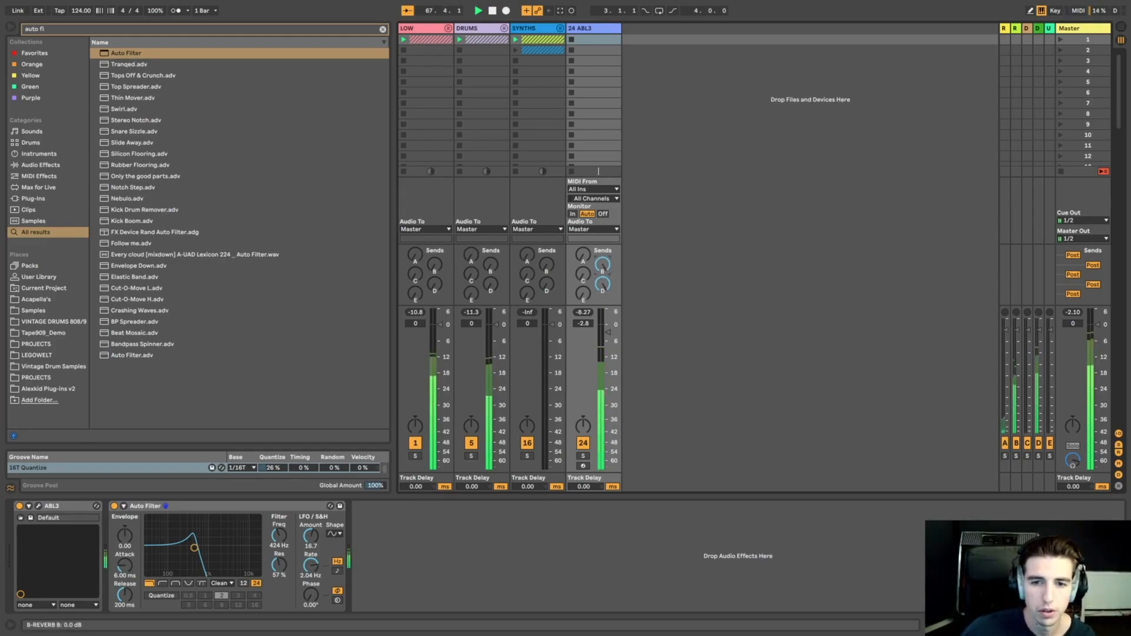
pyautogui.moveTo(602, 268); pyautogui.dragTo(601, 227)
pyautogui.moveTo(602, 267); pyautogui.dragTo(606, 289)
pyautogui.press('space')
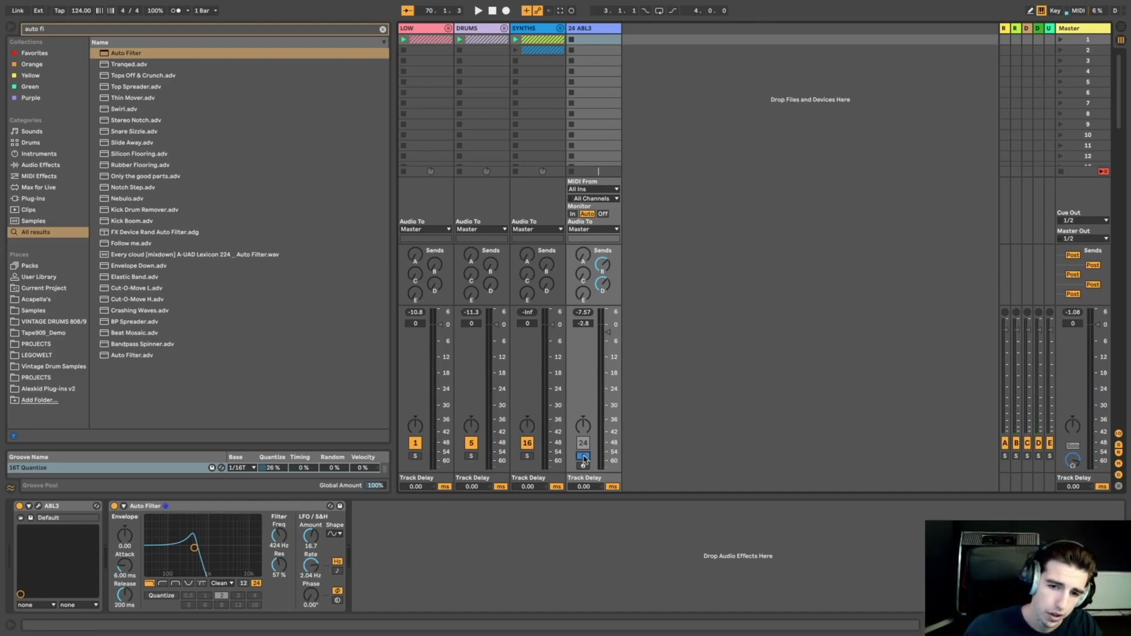
pyautogui.press('space')
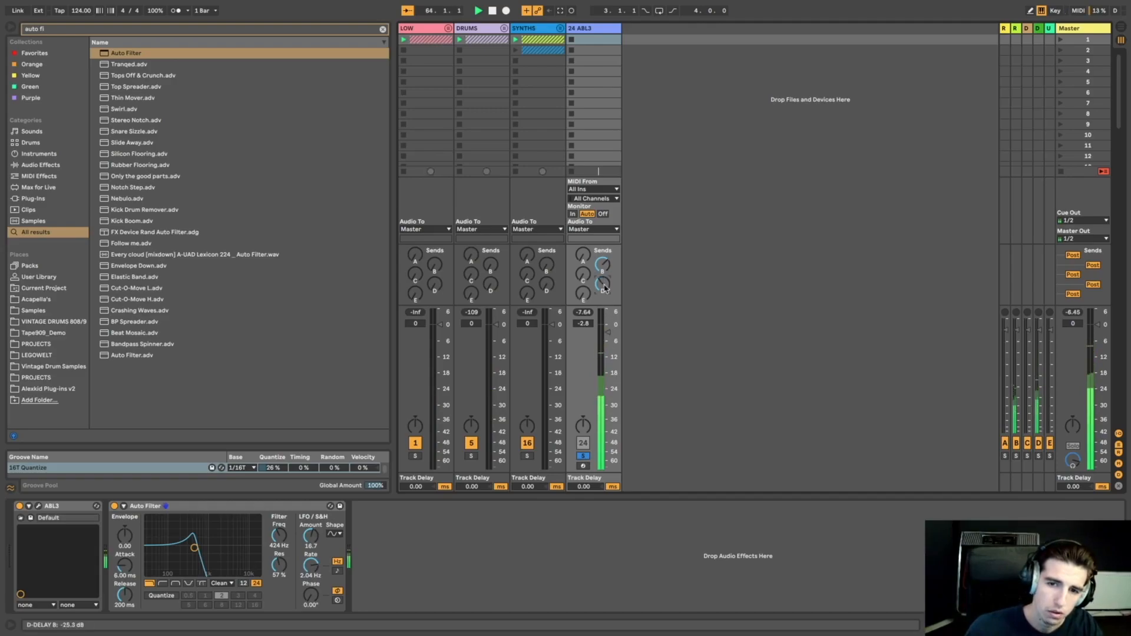
# Compare the soloed bassline with and without the Auto Filter, and leave the filter bypassed.
pyautogui.click(115, 507)
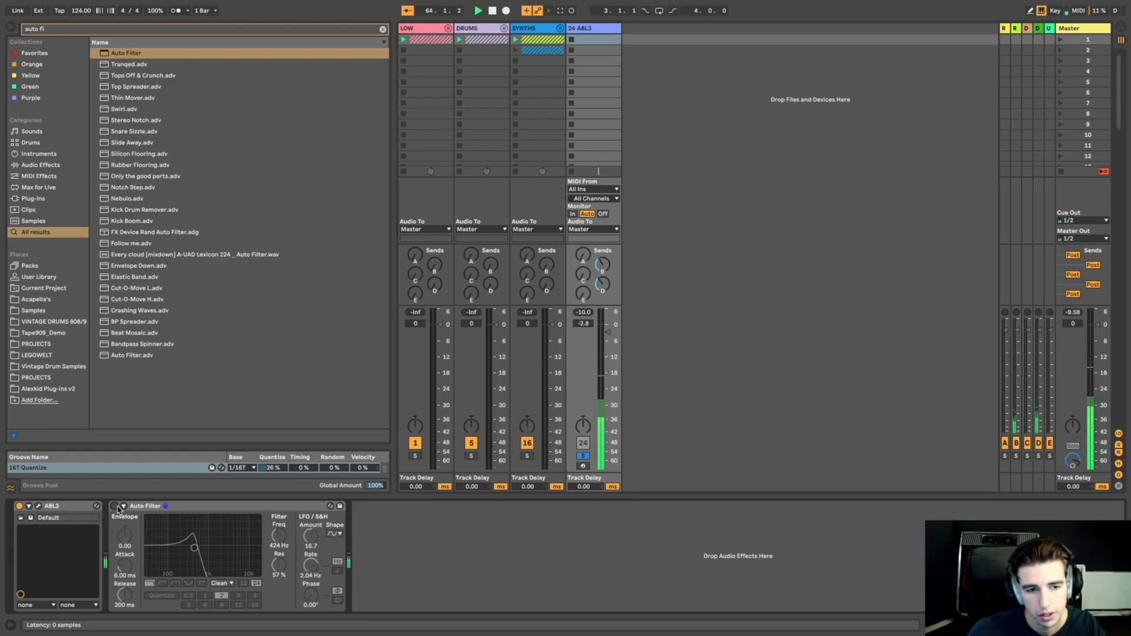
pyautogui.click(115, 507)
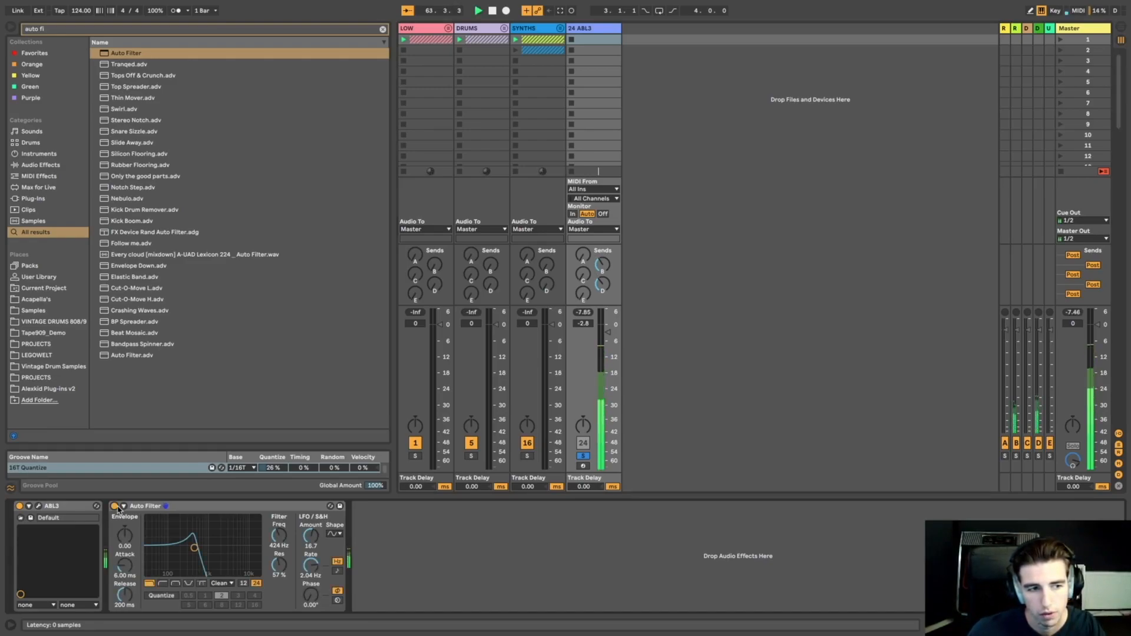
pyautogui.click(116, 507)
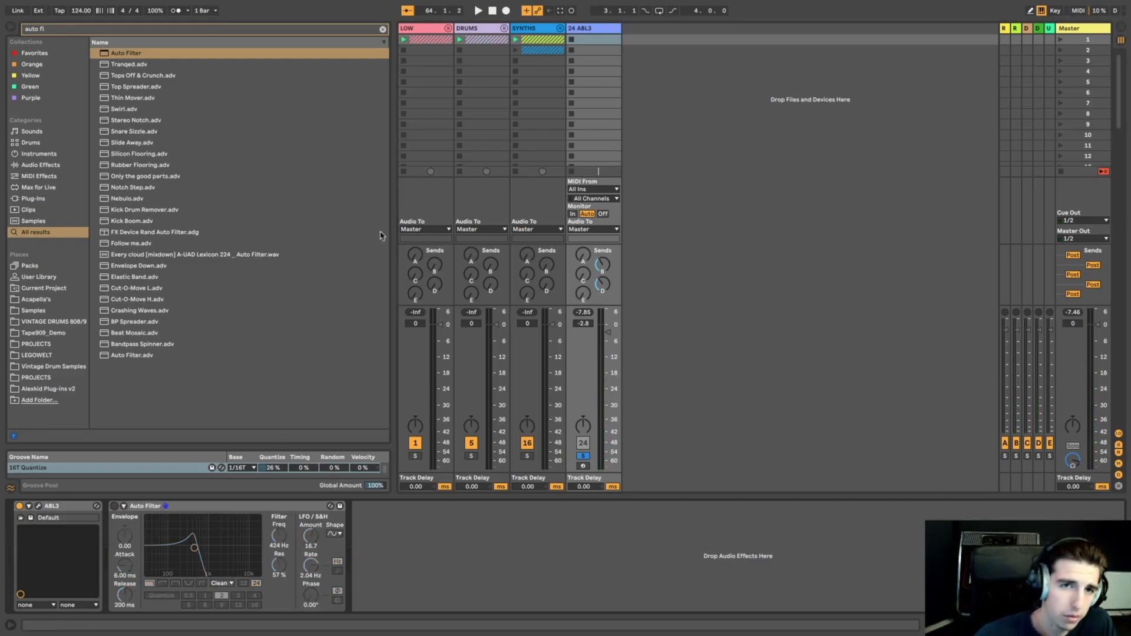
# Insert EQ Eight between ABL3 and Auto Filter, make band 1 a steep low cut at 20 Hz, and start playback.
pyautogui.click(383, 30)
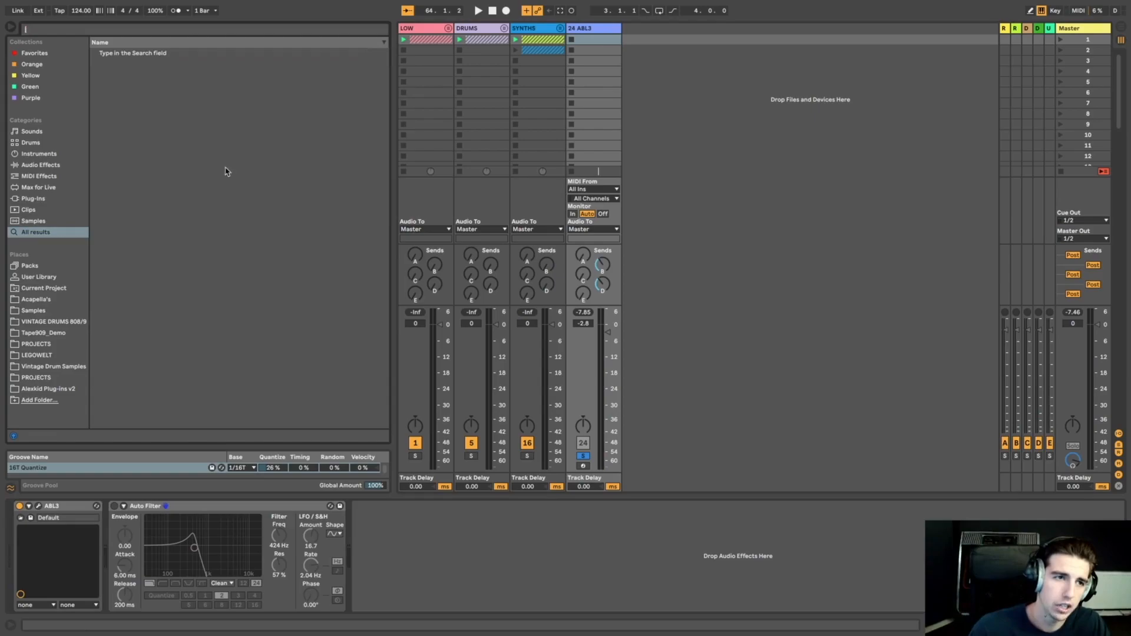
pyautogui.write('eq')
pyautogui.moveTo(134, 64); pyautogui.dragTo(144, 595)
pyautogui.click(152, 597)
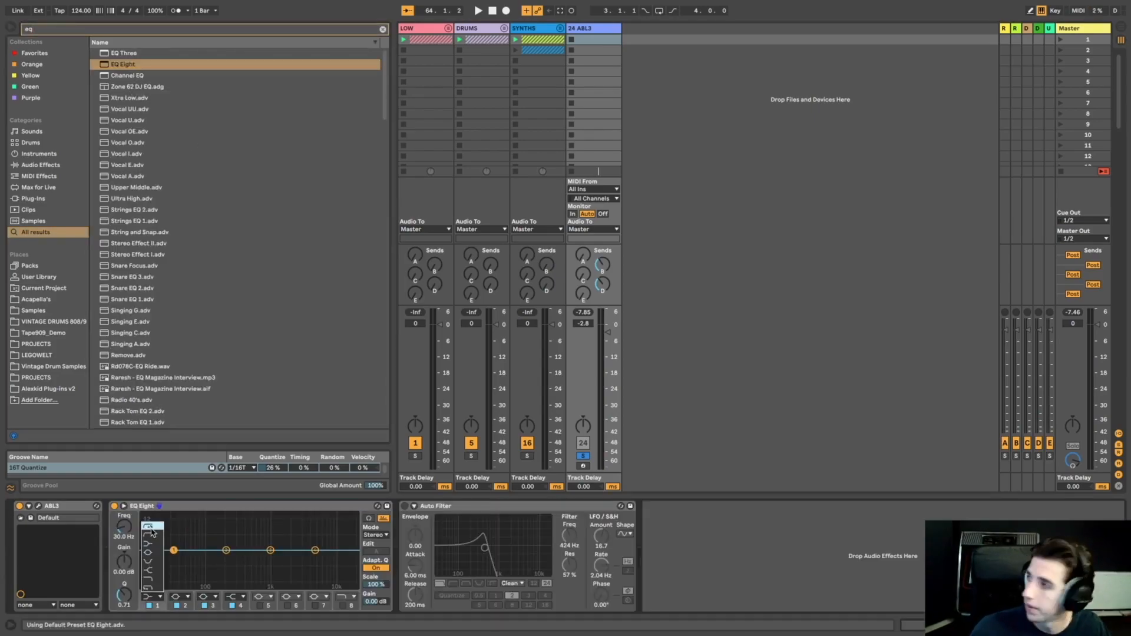
pyautogui.click(152, 532)
pyautogui.click(132, 530)
pyautogui.write('20')
pyautogui.press('Return')
pyautogui.press('space')
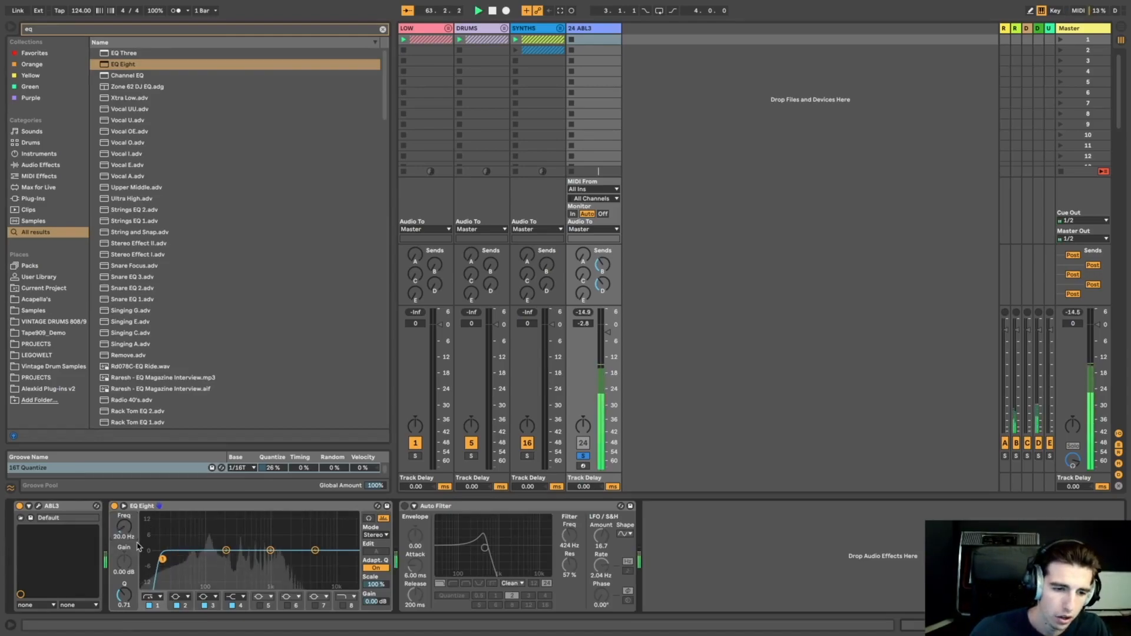
# Switch EQ Eight band 1 to the gentler low-cut slope and set its frequency to 150 Hz.
pyautogui.click(157, 597)
pyautogui.click(152, 539)
pyautogui.moveTo(125, 528); pyautogui.dragTo(125, 500)
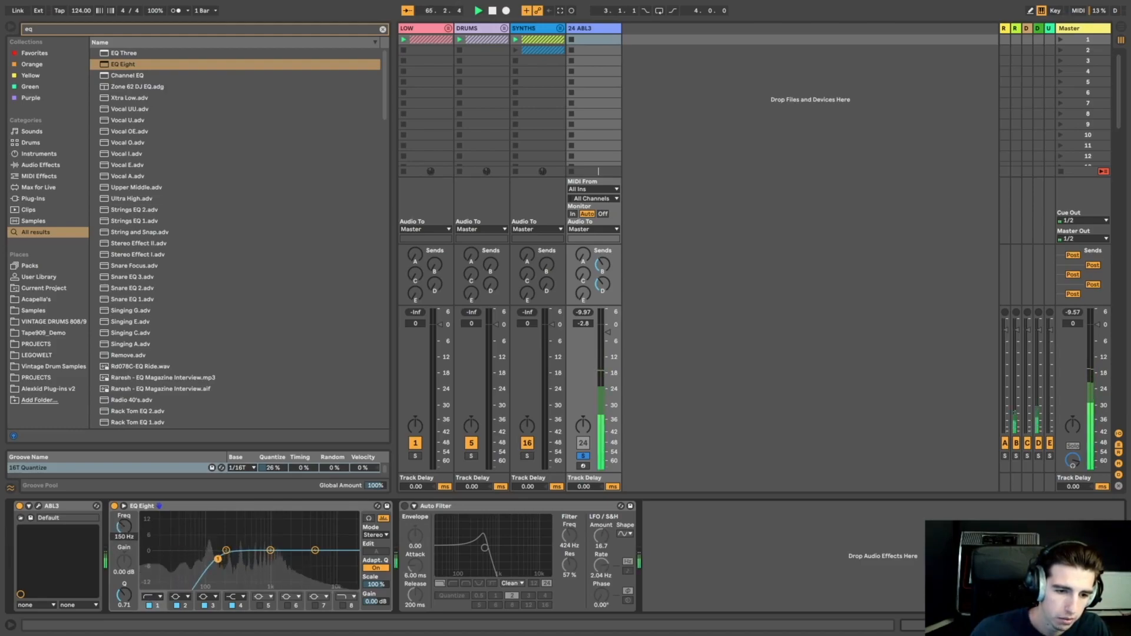
# Insert Overdrive between EQ Eight and Auto Filter, and set its Drive to 33% and Tone to 35% during playback.
pyautogui.press('super+f')
pyautogui.press('BackSpace')
pyautogui.write('overdrive')
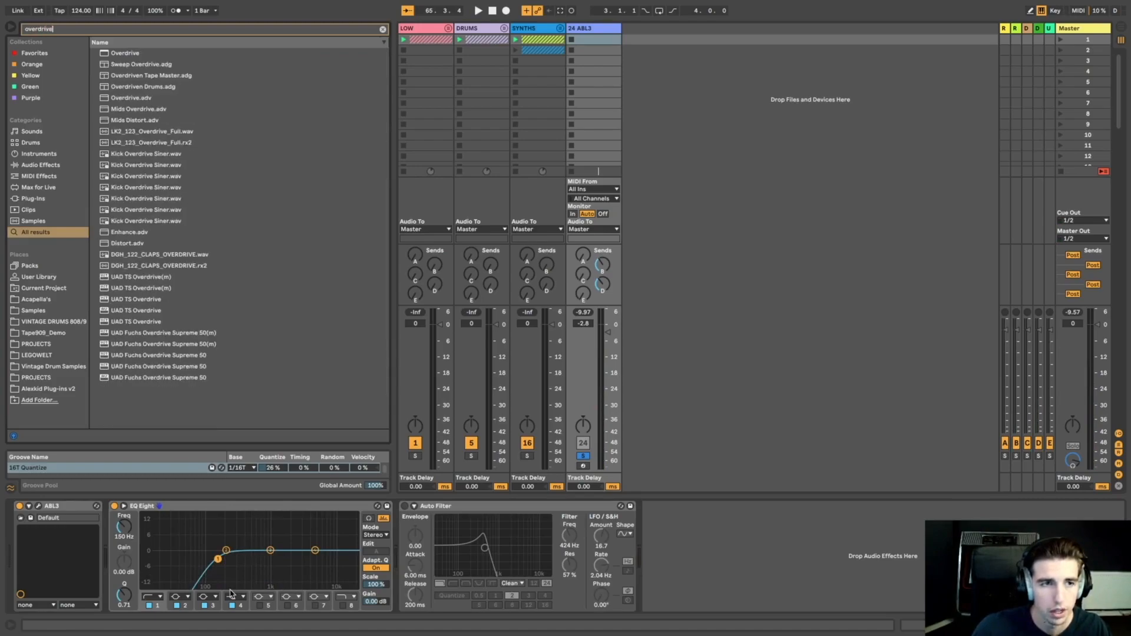
pyautogui.click(131, 56)
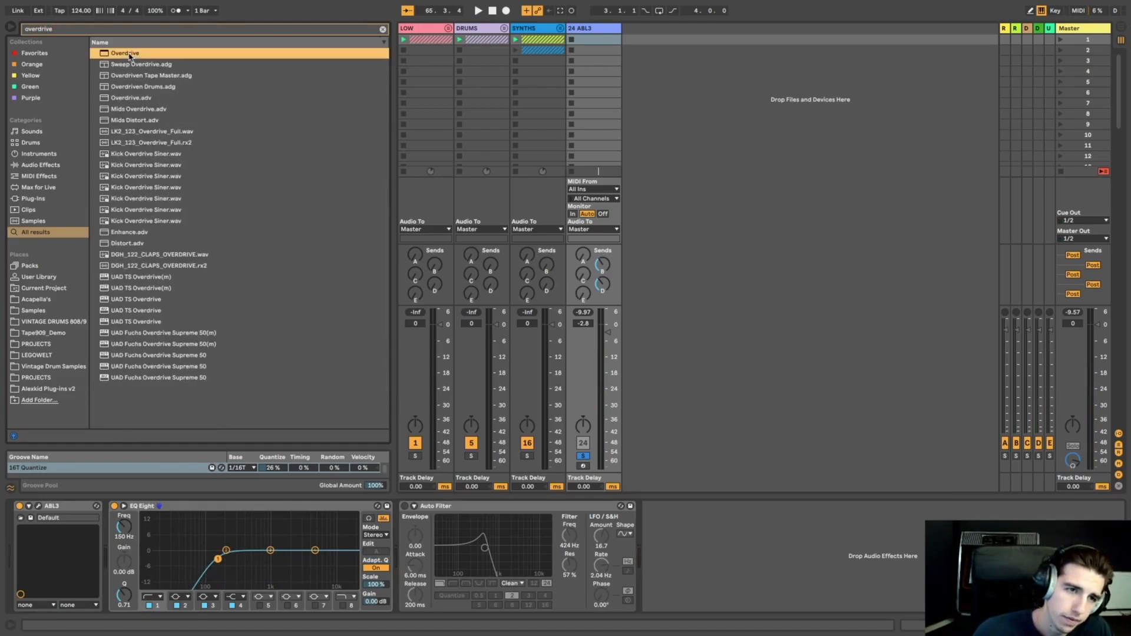
pyautogui.moveTo(342, 463); pyautogui.dragTo(414, 537)
pyautogui.press('space')
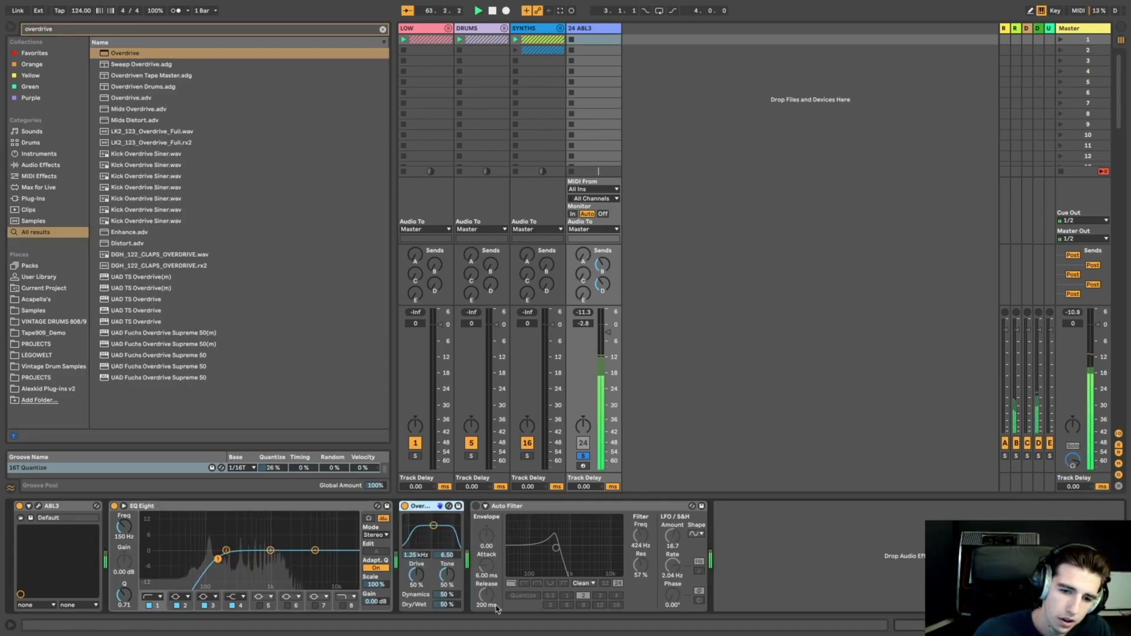
pyautogui.moveTo(419, 579); pyautogui.dragTo(419, 589)
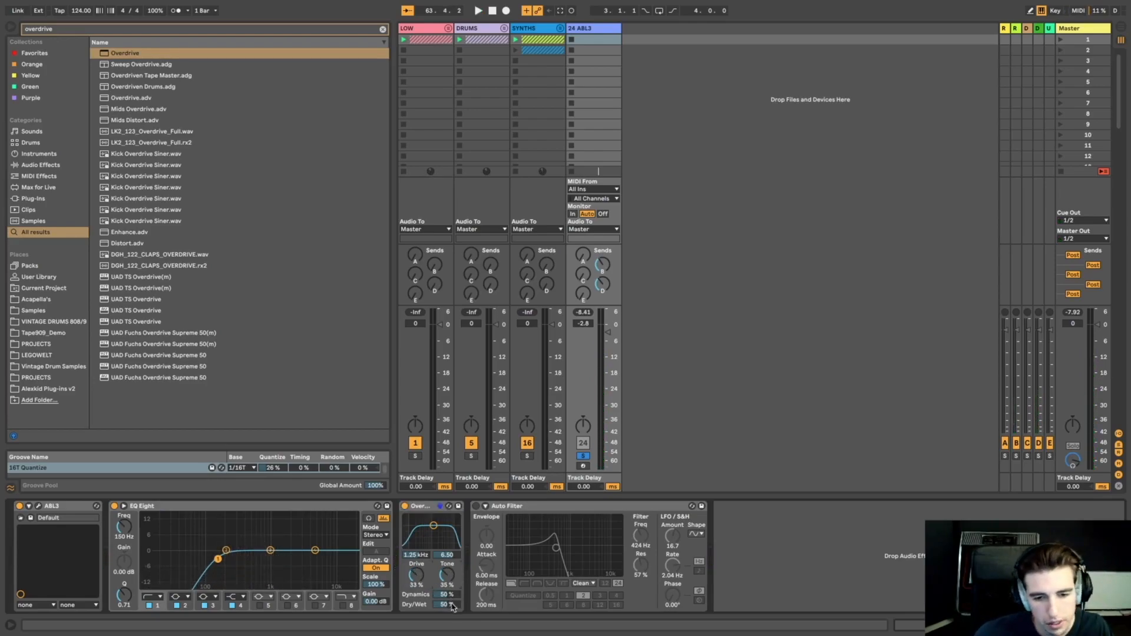
# Set Overdrive's Dry/Wet to 22% and Drive to 30% during playback, and compare the soloed bassline with Overdrive bypassed and active.
pyautogui.press('space')
pyautogui.moveTo(447, 605)
pyautogui.mouseDown()
pyautogui.moveTo(447, 568)
pyautogui.moveTo(447, 612)
pyautogui.moveTo(417, 553)
pyautogui.moveTo(428, 610)
pyautogui.mouseUp()
pyautogui.press('space')
pyautogui.click(405, 506)
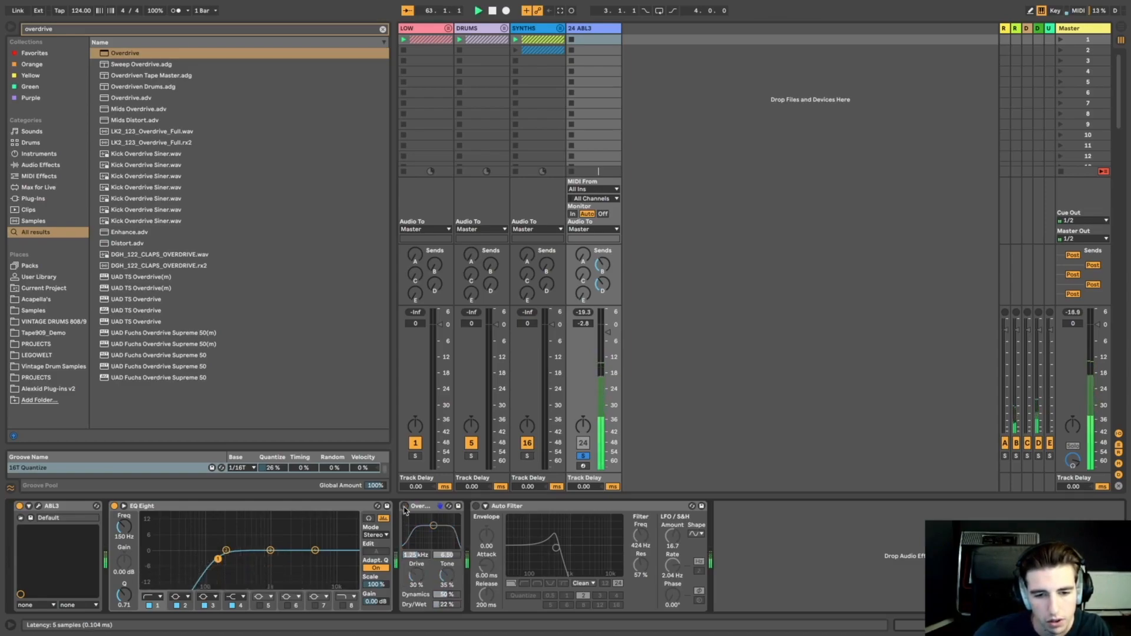
pyautogui.click(405, 506)
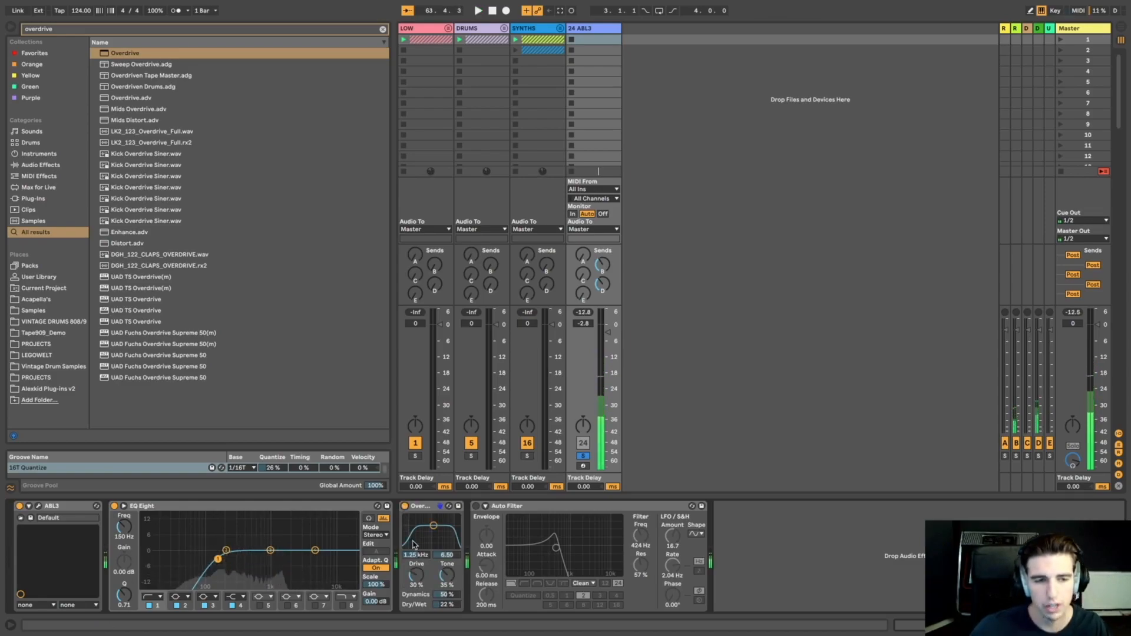
# Insert the Warm Up Lows.adv Saturator preset between Overdrive and Auto Filter, and lower its Output to about -10.6 dB during playback.
pyautogui.hotkey('ctrl', 'f')
pyautogui.write('satur')
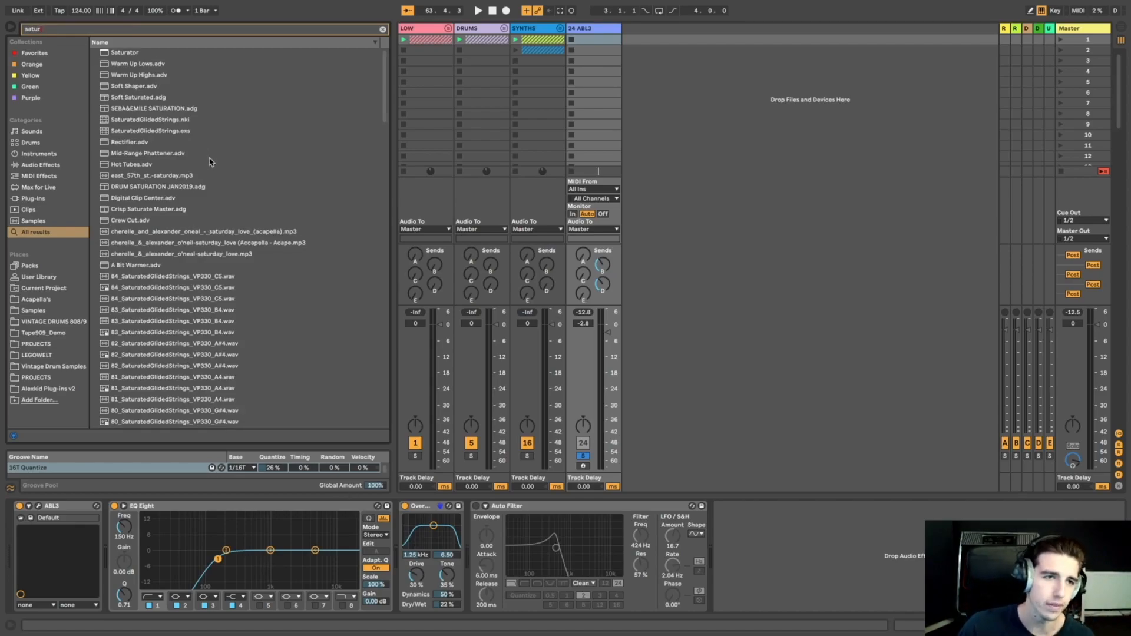
pyautogui.moveTo(128, 65); pyautogui.dragTo(485, 535)
pyautogui.press('space')
pyautogui.moveTo(666, 565); pyautogui.dragTo(666, 599)
pyautogui.press('space')
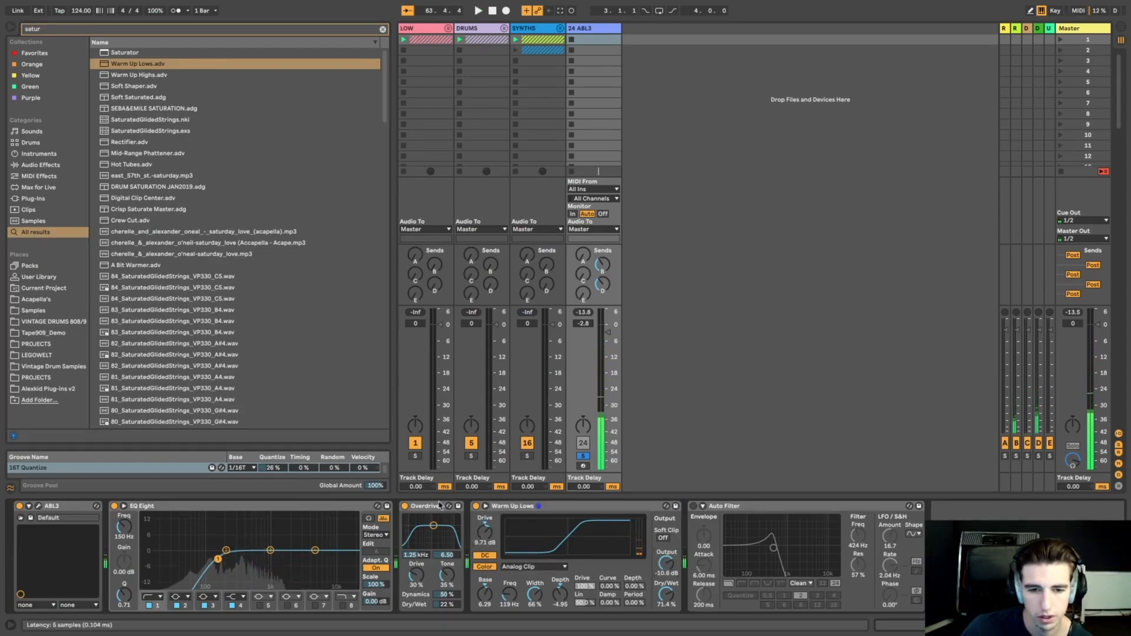
# Group Overdrive and Warm Up Lows into one audio effect rack.
pyautogui.click(425, 506)
pyautogui.click(486, 506)
pyautogui.click(500, 507)
pyautogui.rightClick(500, 507)
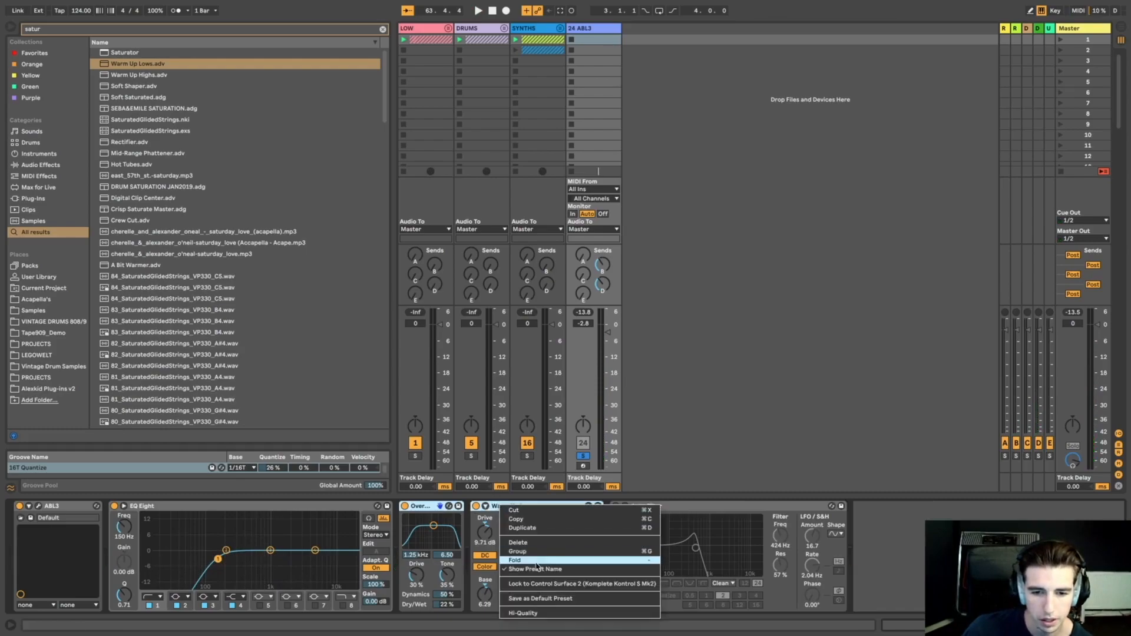
pyautogui.click(570, 560)
# Set Warm Up Lows to 100% Dry/Wet and 11.2 dB Drive while comparing the rack bypassed and active during playback.
pyautogui.press('space')
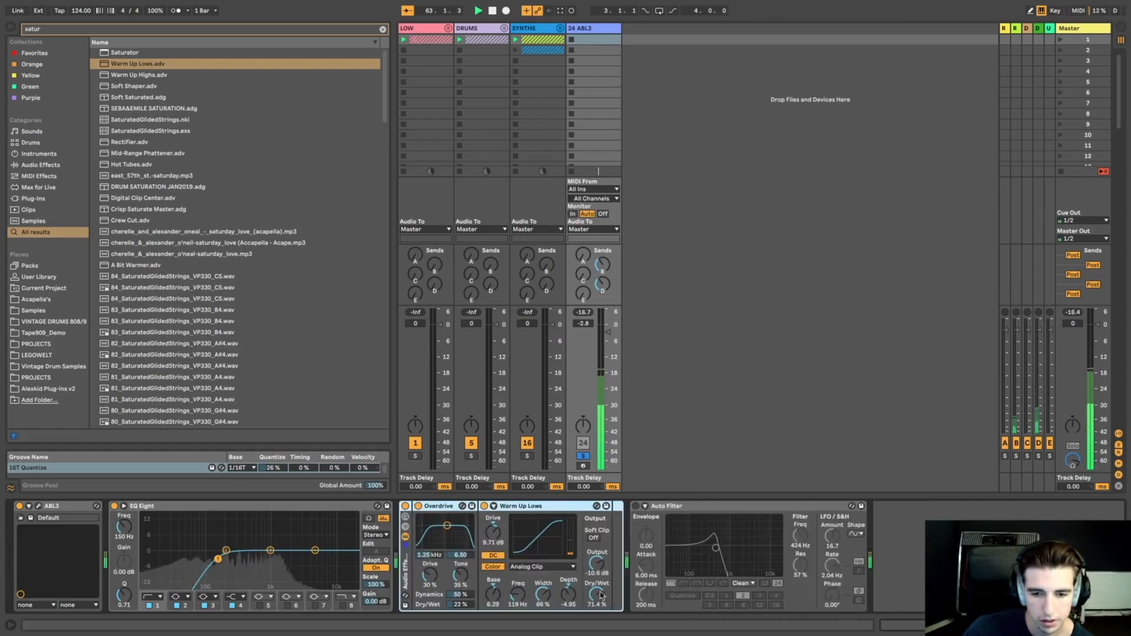
pyautogui.click(405, 506)
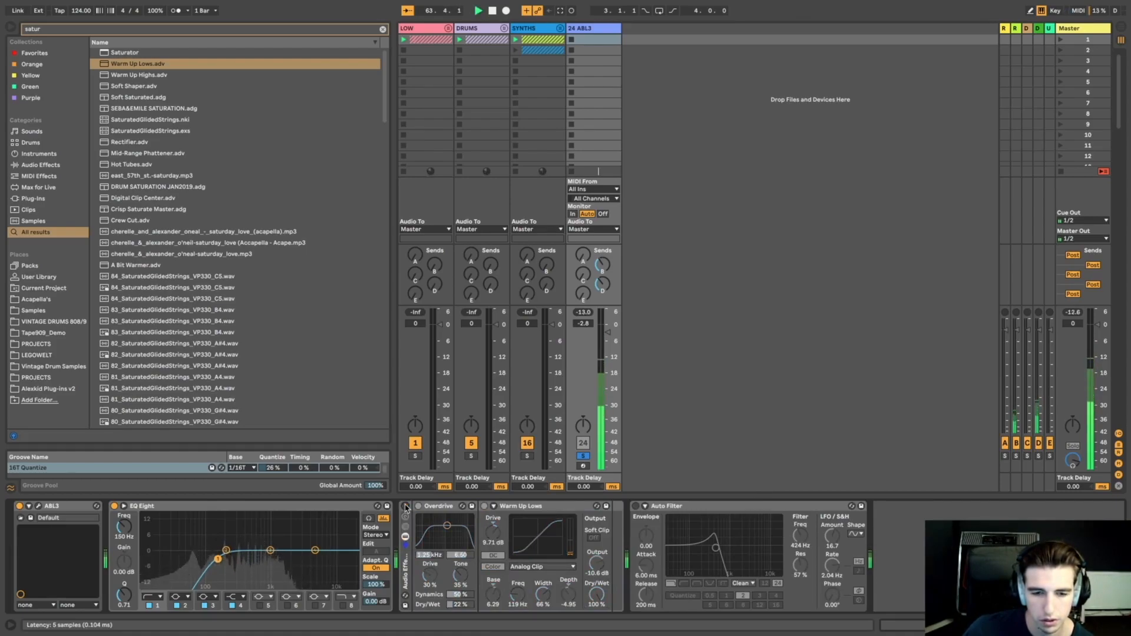
pyautogui.click(405, 507)
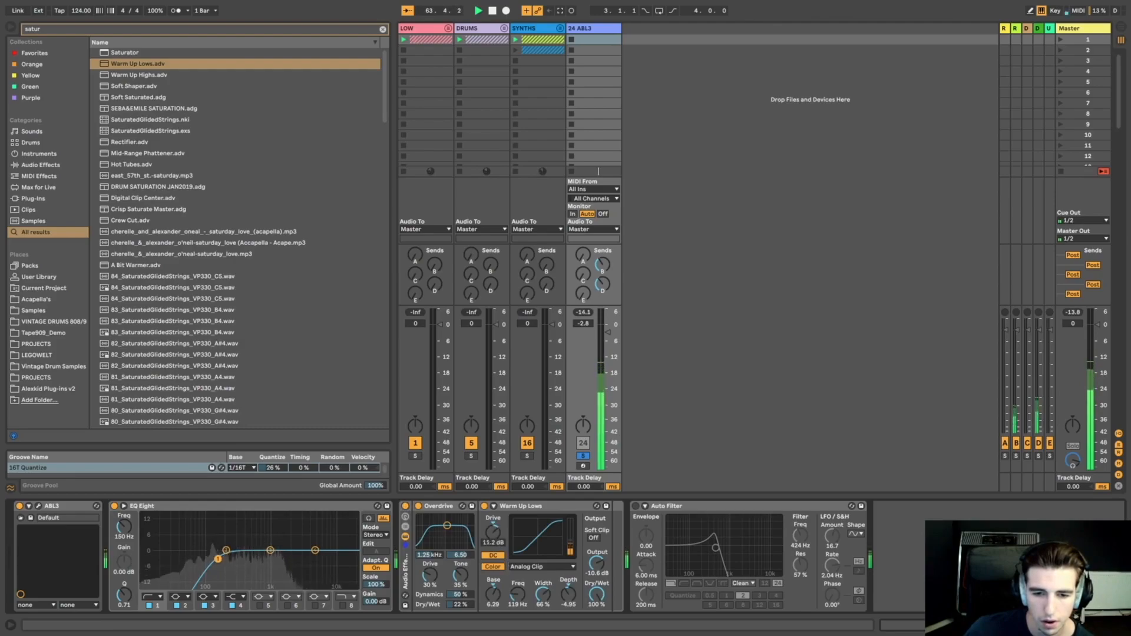
# Turn the Auto Filter back on and unsolo ABL3 to hear it in the full mix, hiding the browser.
pyautogui.click(636, 506)
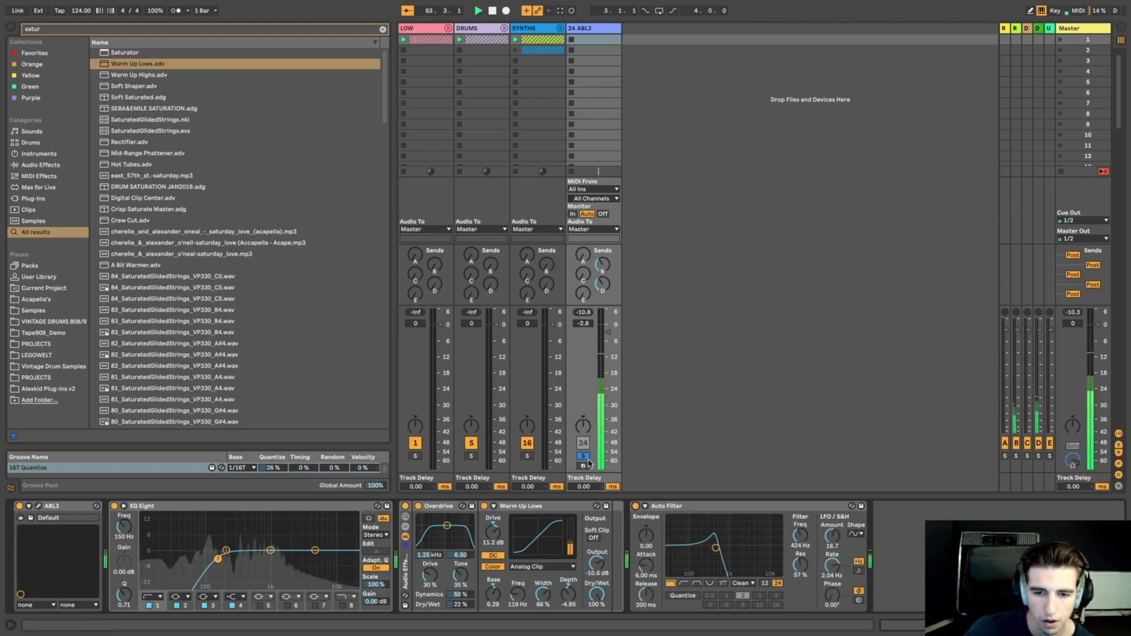
pyautogui.click(584, 457)
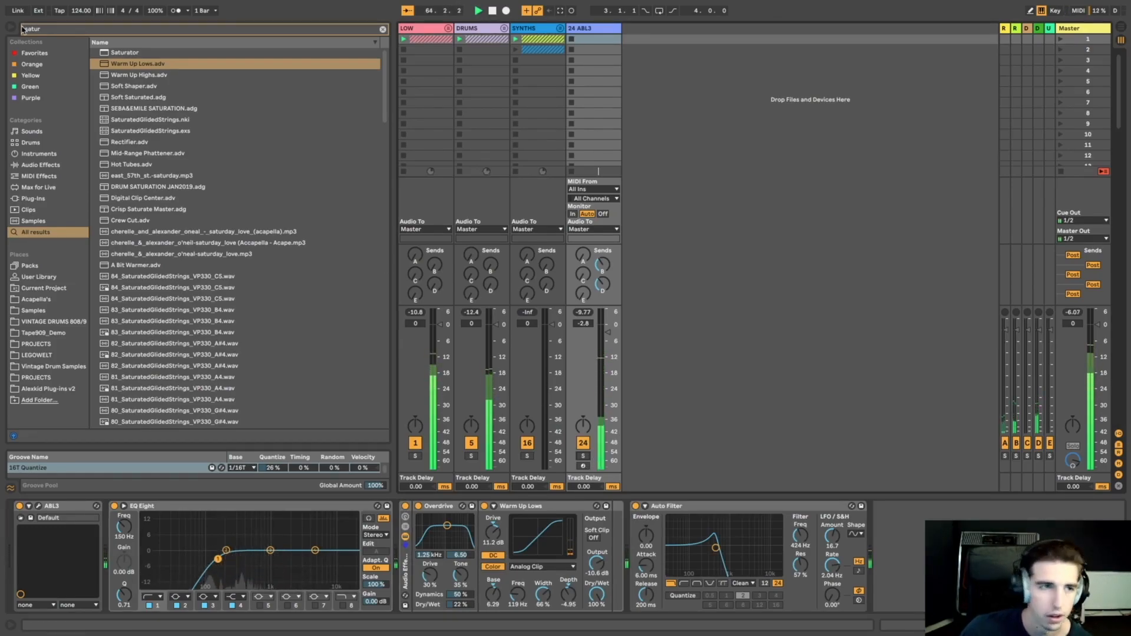
pyautogui.click(13, 28)
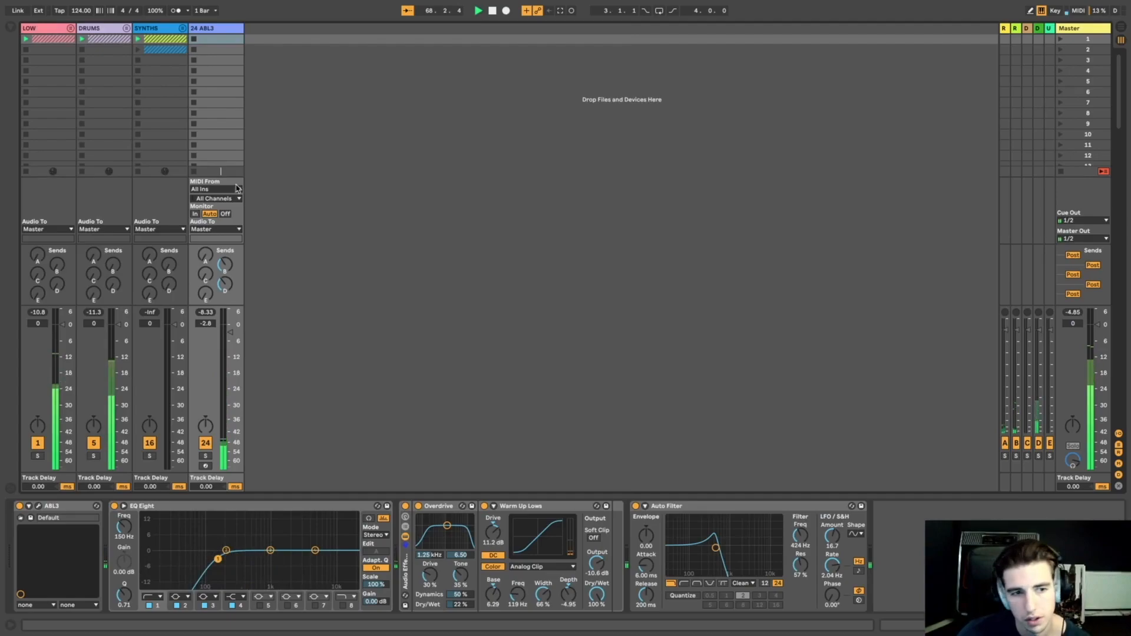
# Unfold the DRUMS group and activate the HATO track.
pyautogui.click(126, 28)
pyautogui.click(126, 28)
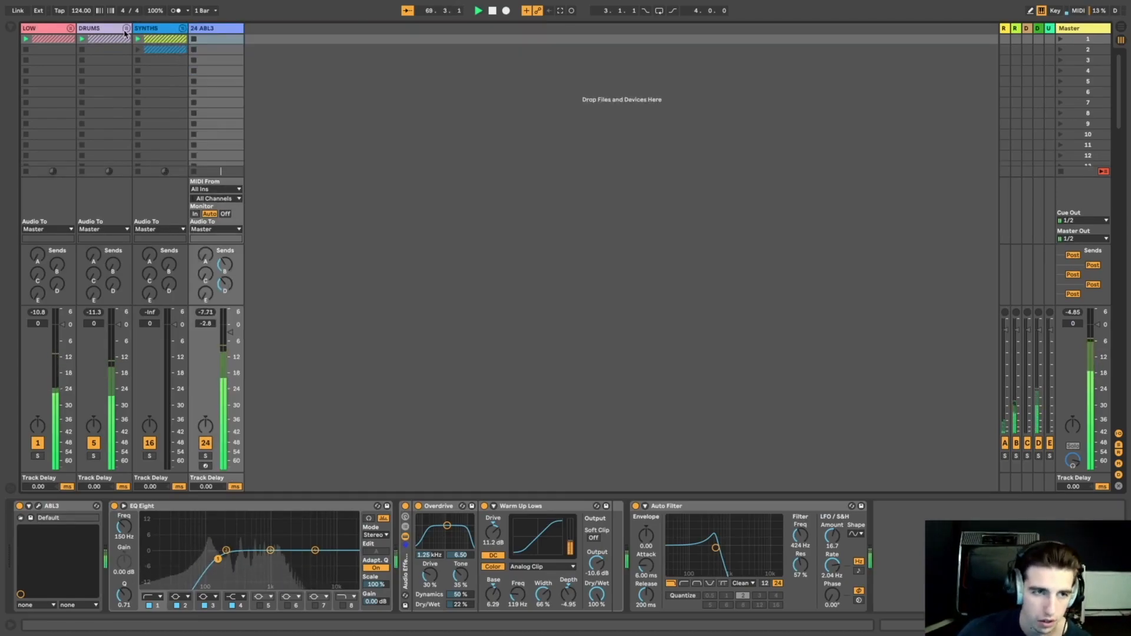
pyautogui.click(125, 29)
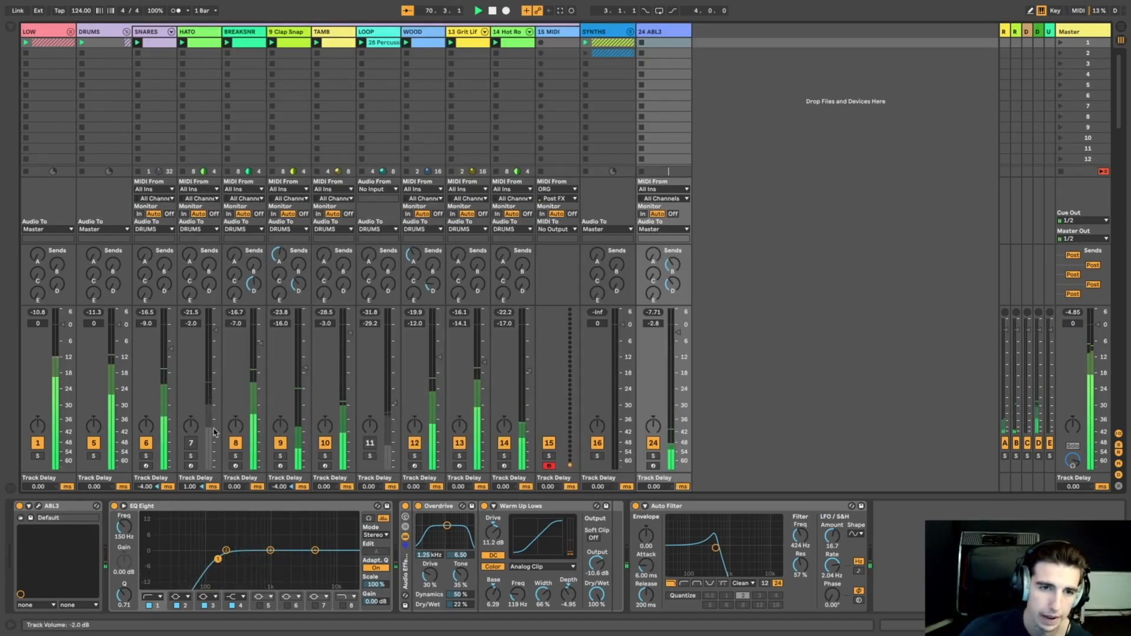
pyautogui.click(191, 443)
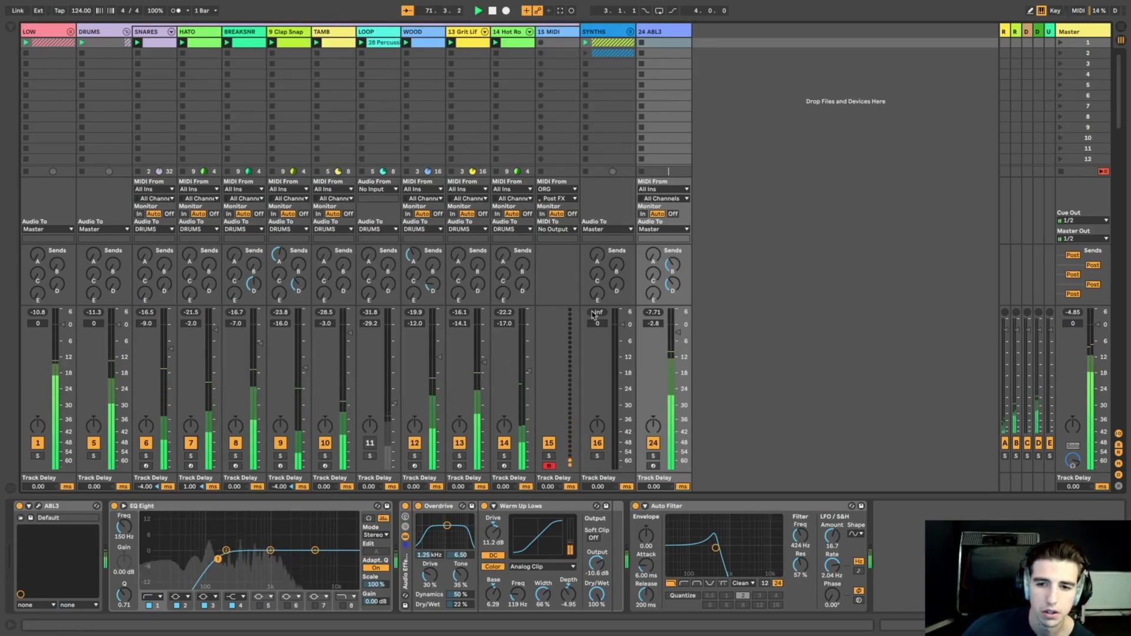
# Unfold the LOW group and transpose all notes of the BASS clip down one semitone.
pyautogui.click(70, 31)
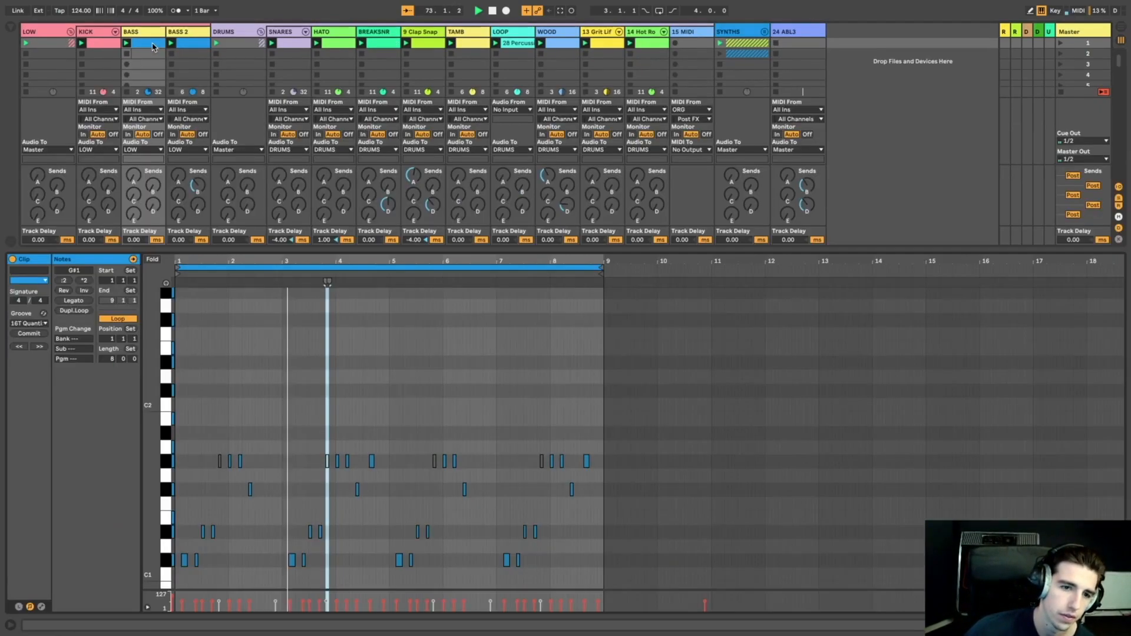
pyautogui.click(133, 44)
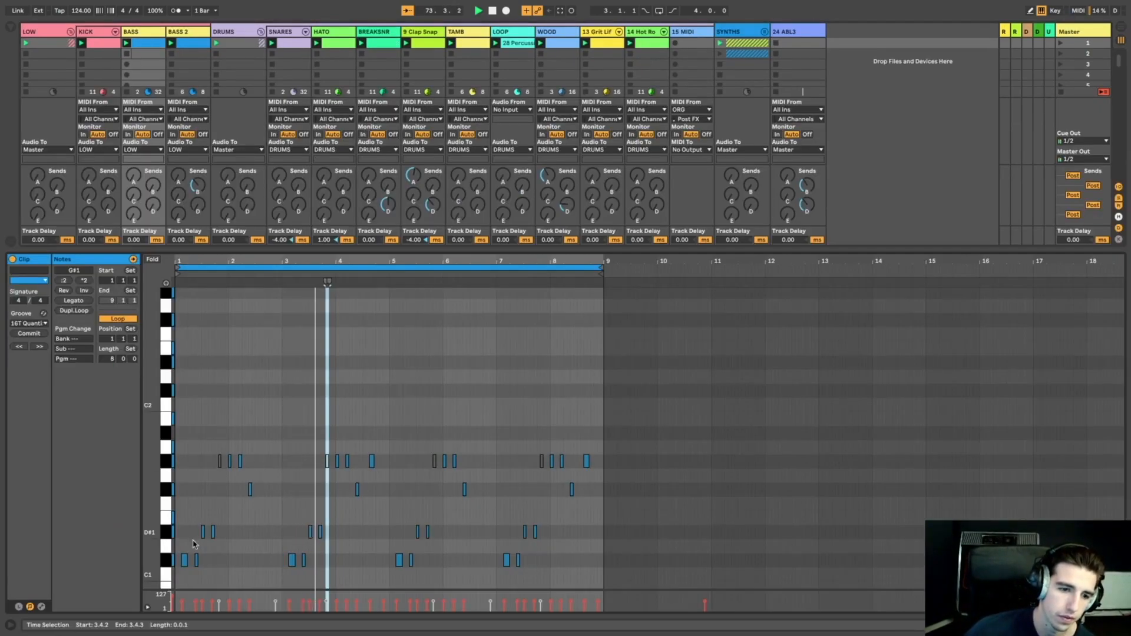
pyautogui.moveTo(178, 576); pyautogui.dragTo(653, 362)
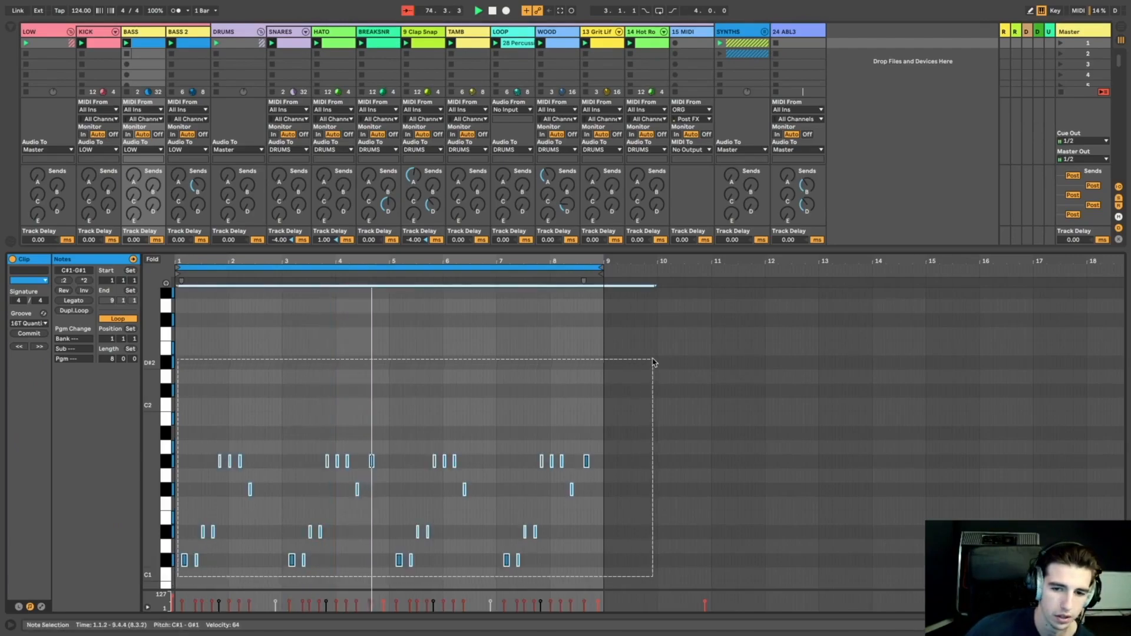
pyautogui.press('Down')
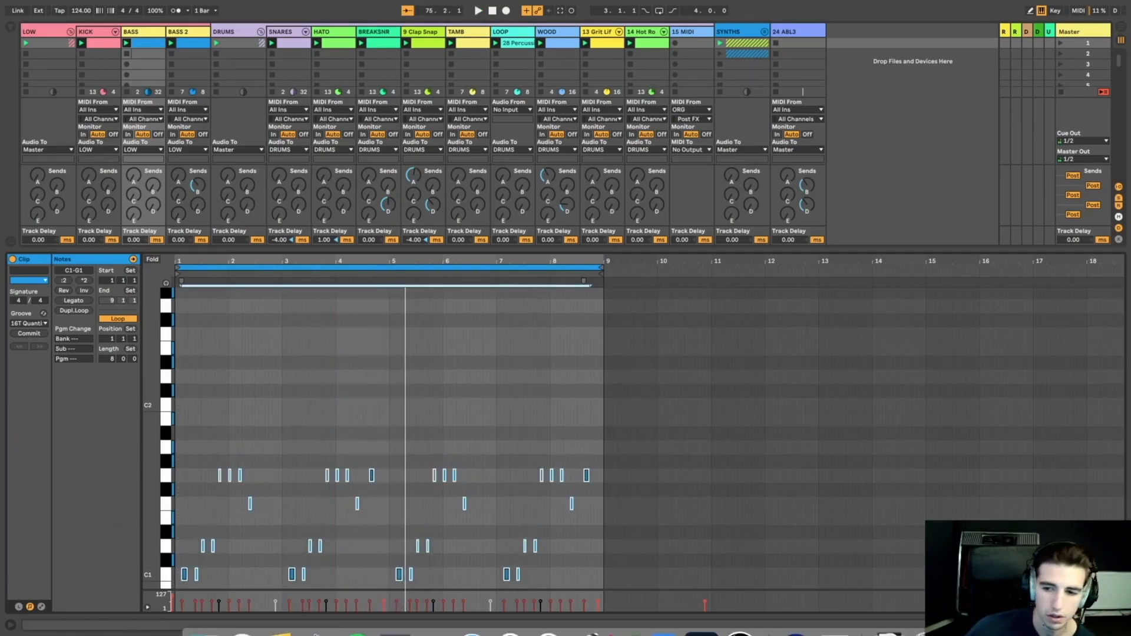
pyautogui.press('super+alt+l')
# Deactivate the BASS track and lower the ABL3 track's volume to -8.3 dB during playback.
pyautogui.press('space')
pyautogui.click(135, 563)
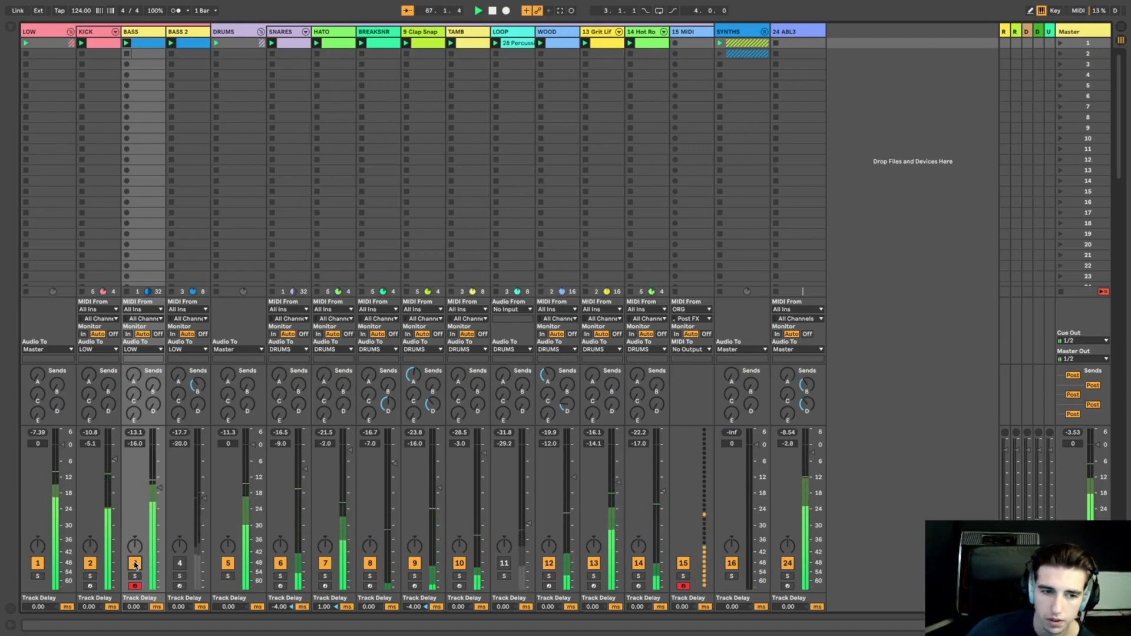
pyautogui.moveTo(782, 445); pyautogui.dragTo(812, 468)
pyautogui.press('space')
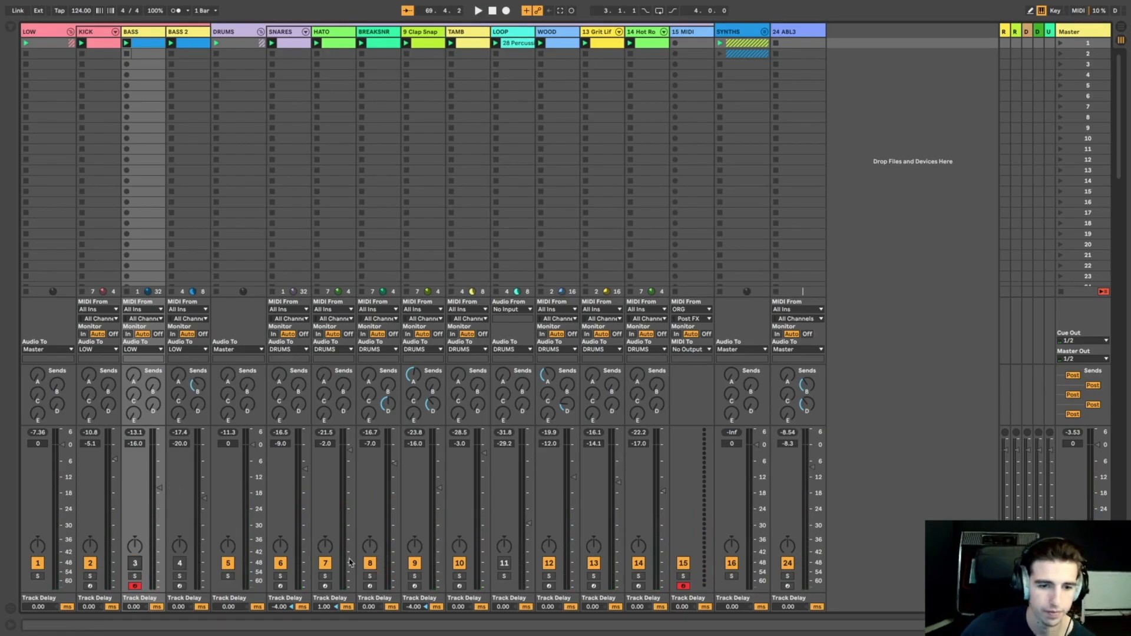
# Fold the LOW and DRUMS groups and bring up the ABL3 track's device chain.
pyautogui.click(71, 33)
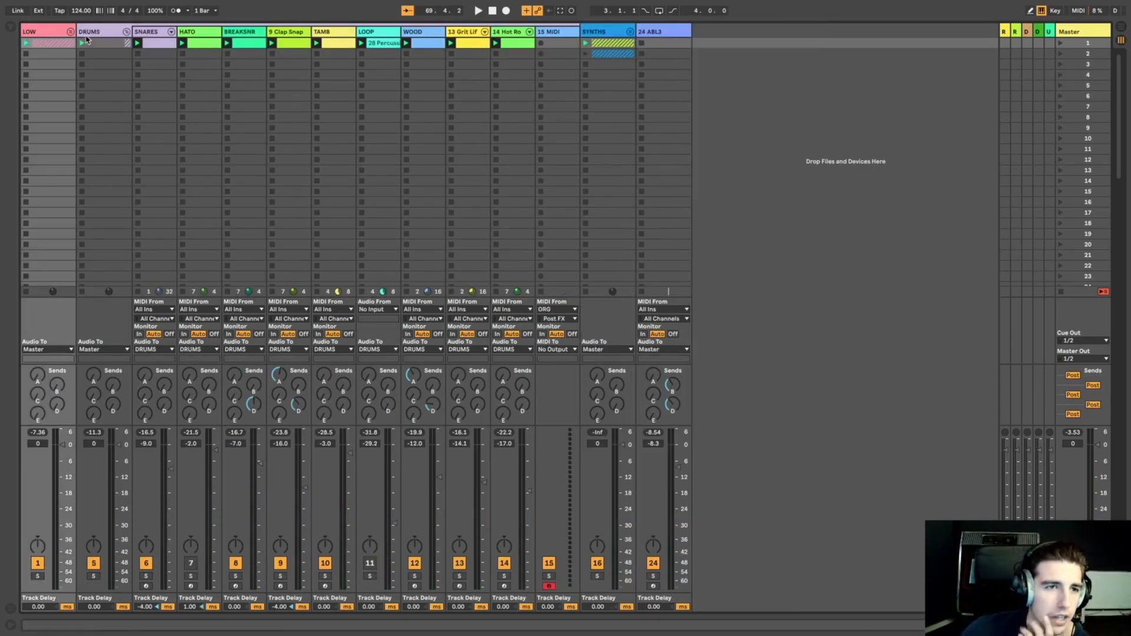
pyautogui.click(126, 32)
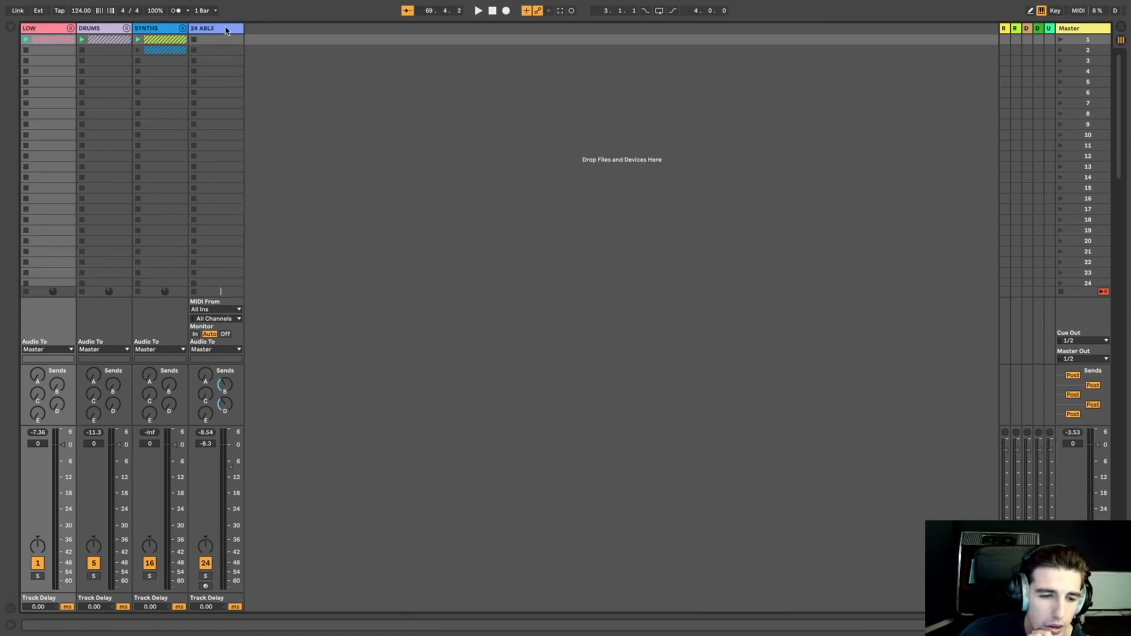
pyautogui.doubleClick(226, 30)
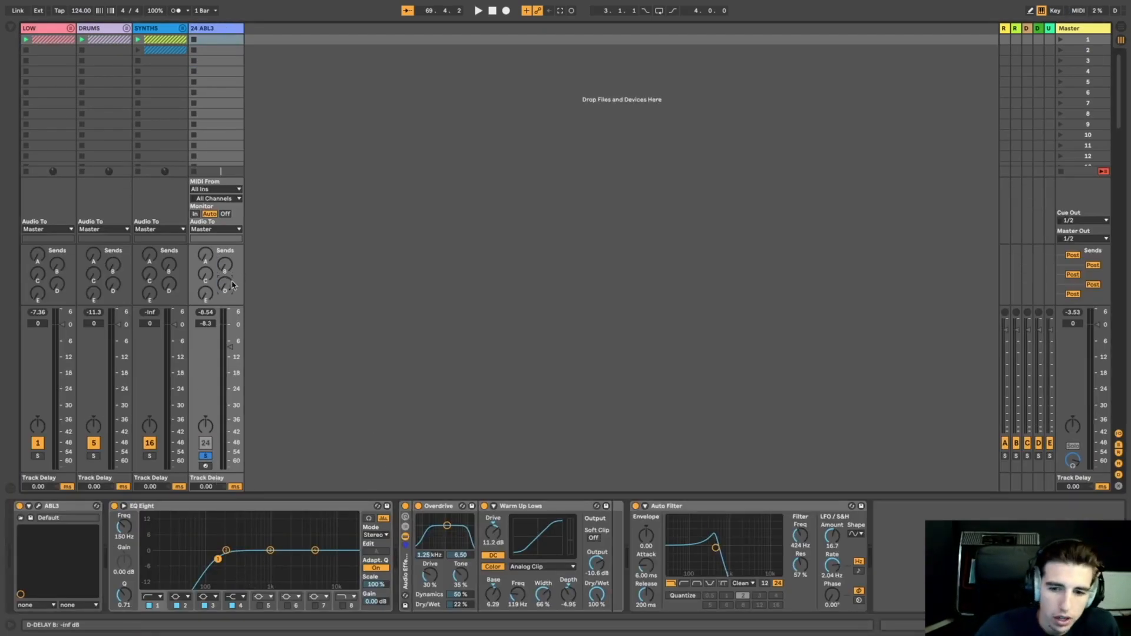
# Solo ABL3 with its B and D sends fully down, and bypass the Auto Filter during playback.
pyautogui.press('space')
pyautogui.click(636, 506)
pyautogui.press('space')
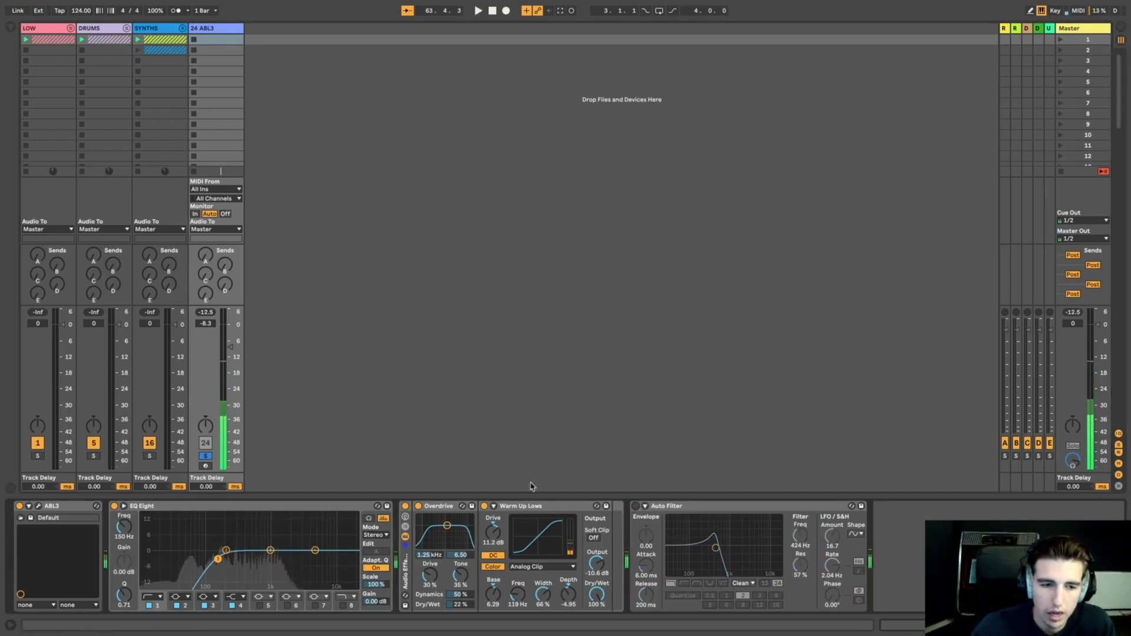
# Try the Go Mid.adv delay preset at the end of the ABL3 device chain during playback, and delete it.
pyautogui.hotkey('ctrl', 'f')
pyautogui.write('go mid')
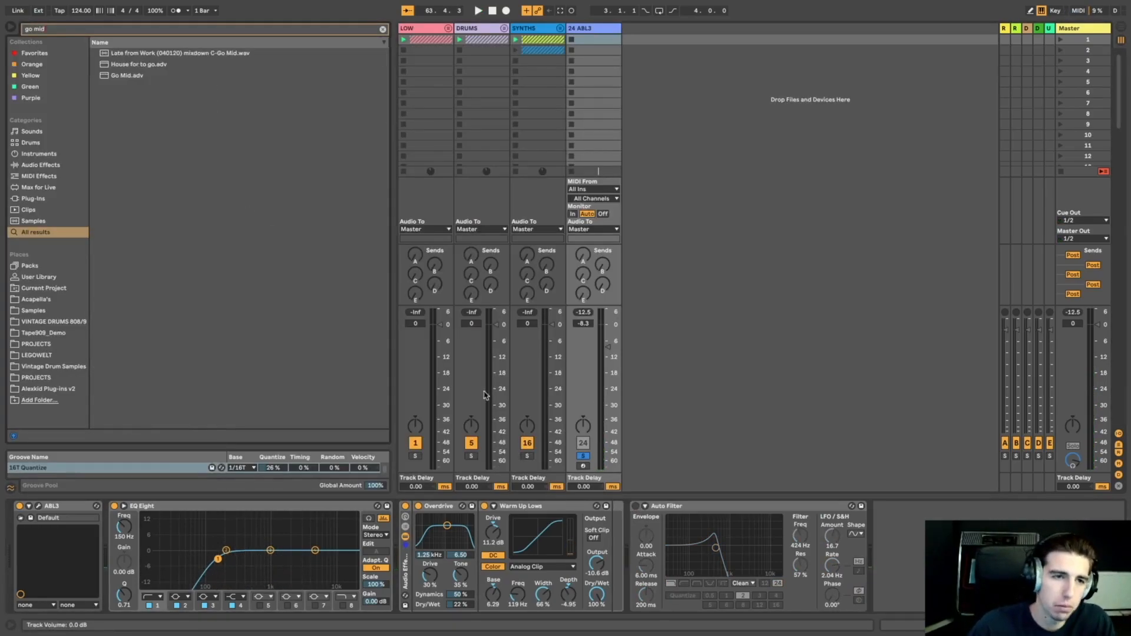
pyautogui.click(140, 76)
pyautogui.press('Return')
pyautogui.press('space')
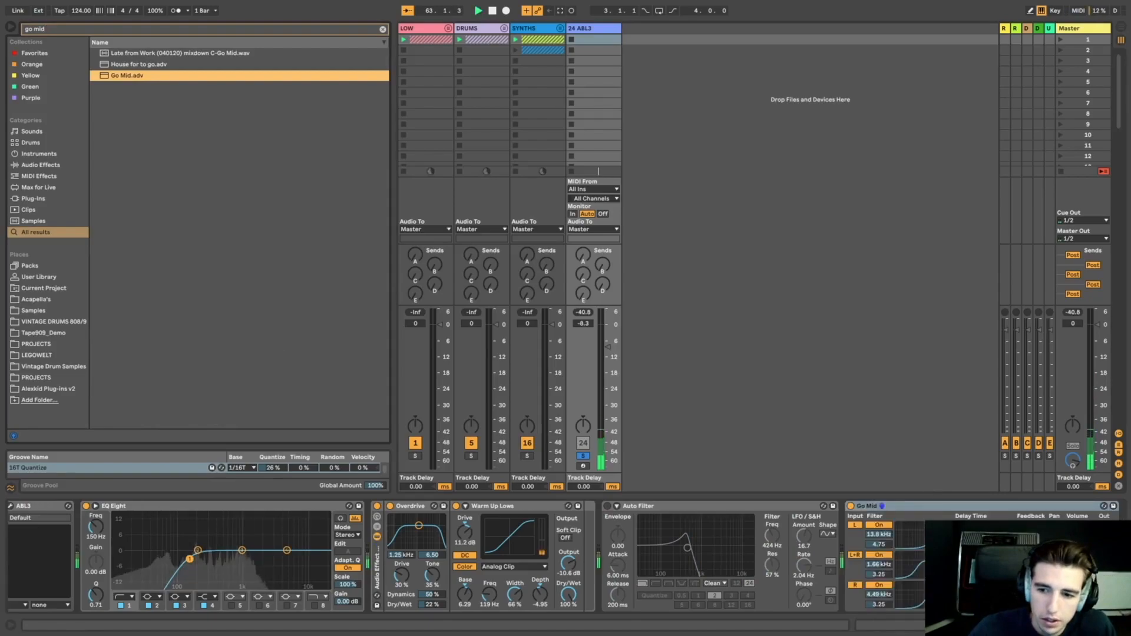
pyautogui.click(931, 512)
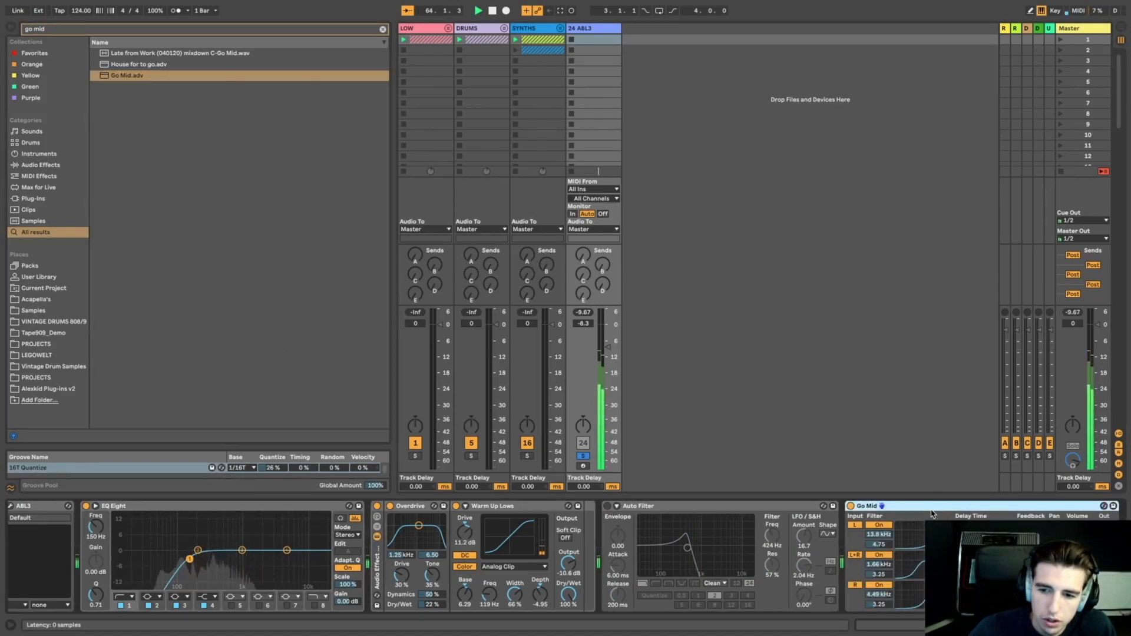
pyautogui.press('Delete')
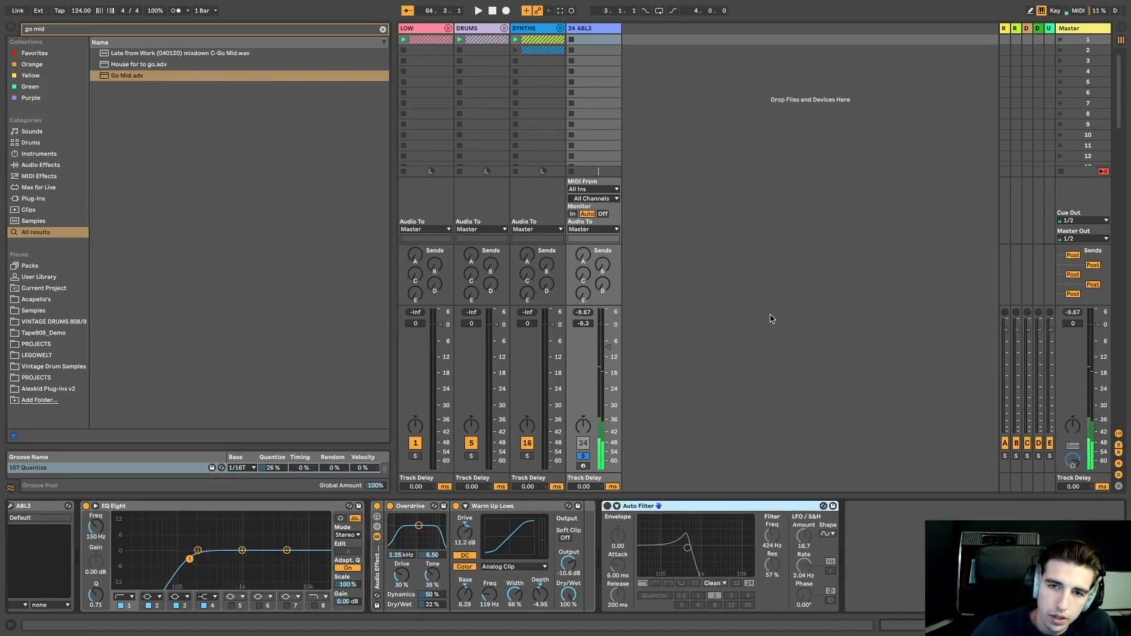
# Unsolo ABL3, then clear the gates on steps 3 to 5 in its pattern editor and start playback.
pyautogui.hscroll(-2, 124, 545)
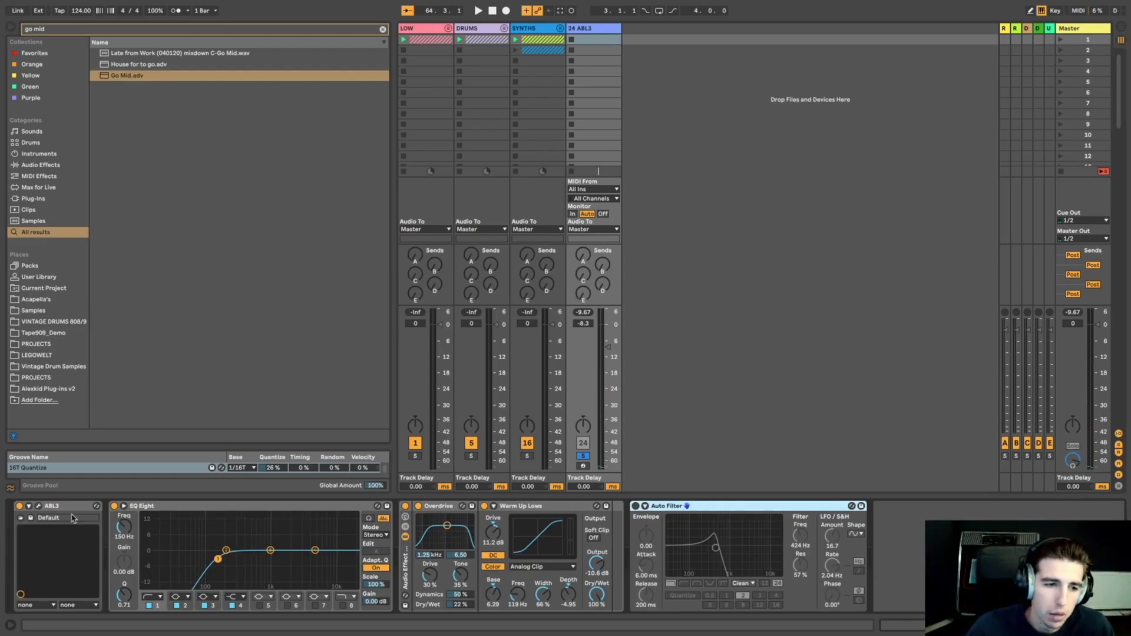
pyautogui.click(583, 456)
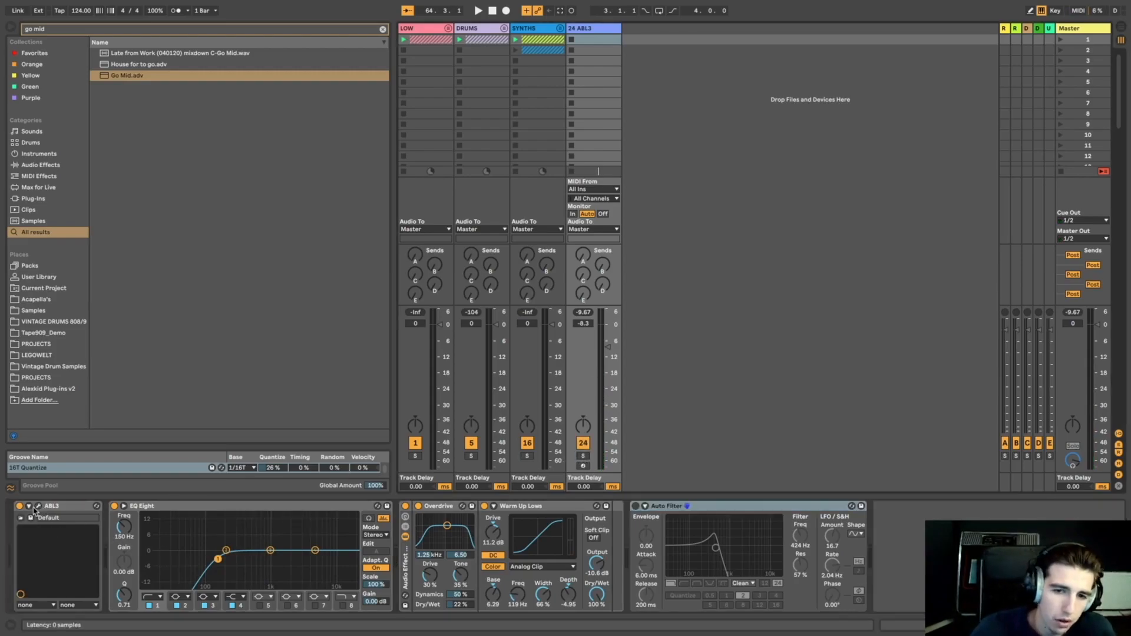
pyautogui.click(38, 506)
pyautogui.moveTo(613, 242); pyautogui.dragTo(669, 242)
pyautogui.press('space')
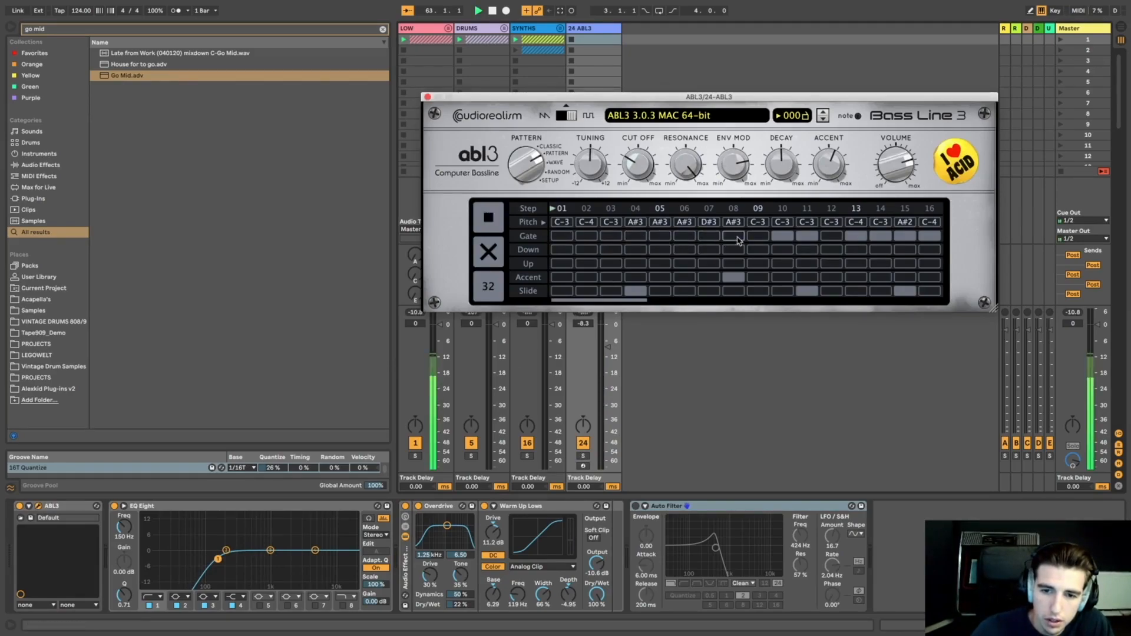
# Thin out the ABL3 pattern during playback, leaving gates only on steps 10, 14 and 16 of the first 16 steps.
pyautogui.click(808, 238)
pyautogui.click(905, 237)
pyautogui.click(883, 238)
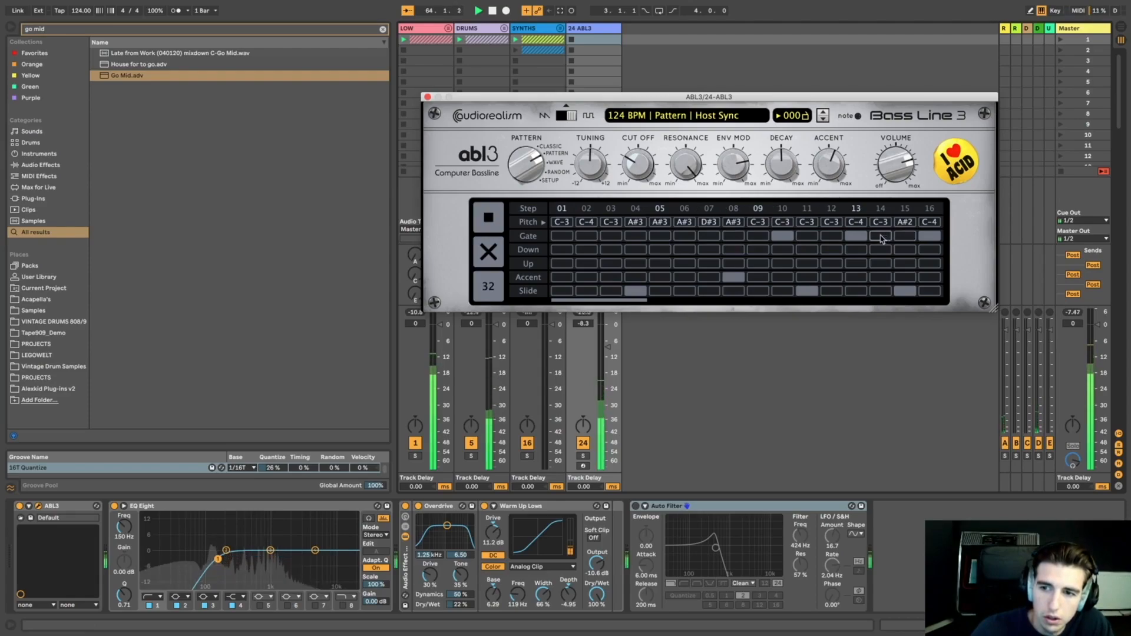
pyautogui.click(857, 237)
pyautogui.click(878, 238)
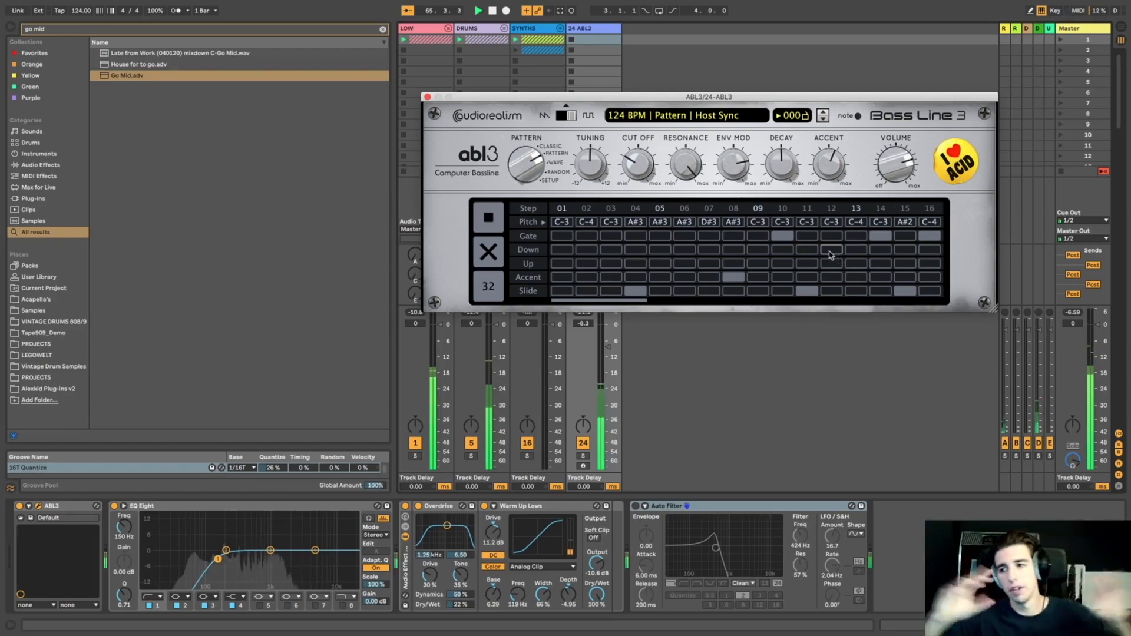
pyautogui.press('space')
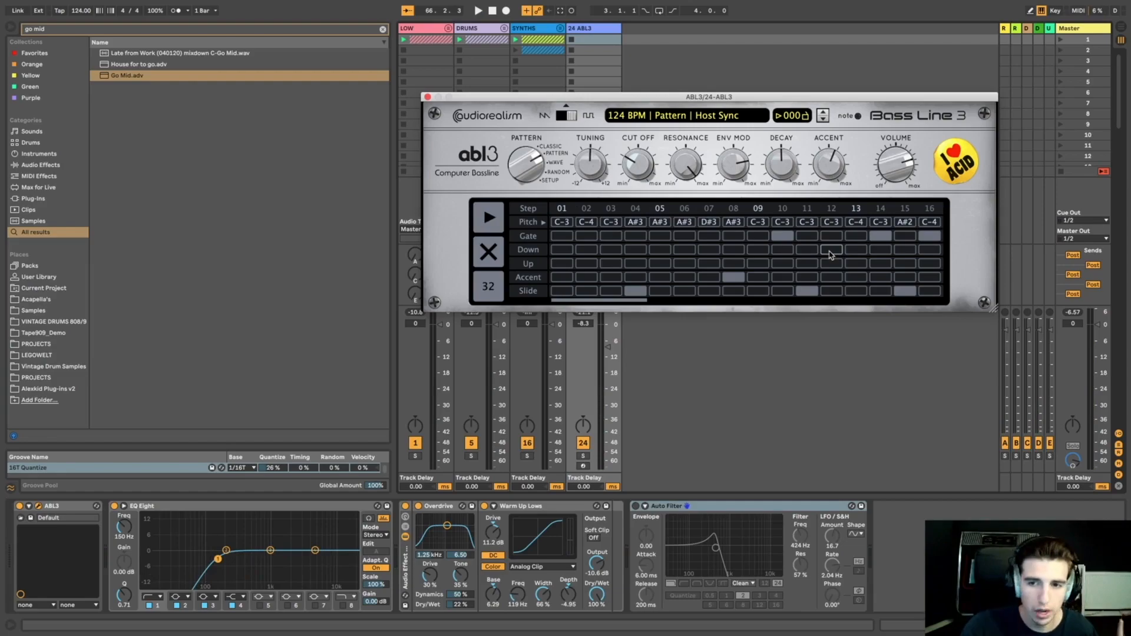
# Unfold the SYNTHS group, activate its ACID track during playback with ABL3 muted, and set ACID's volume to -3.0 dB.
pyautogui.click(428, 96)
pyautogui.click(554, 28)
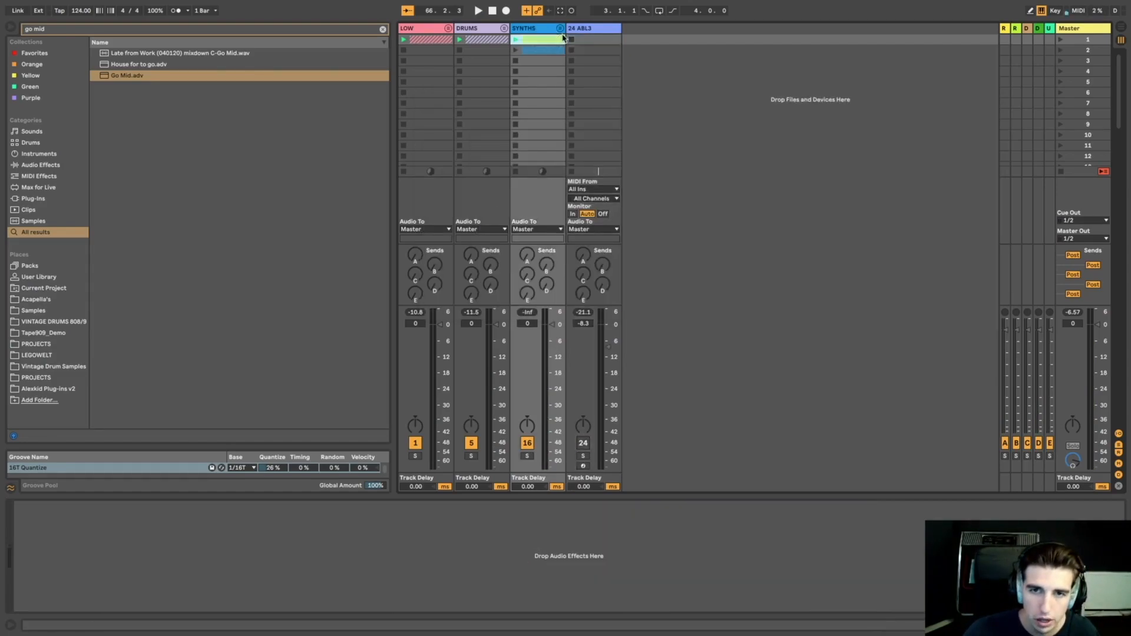
pyautogui.click(560, 28)
pyautogui.press('space')
pyautogui.click(669, 444)
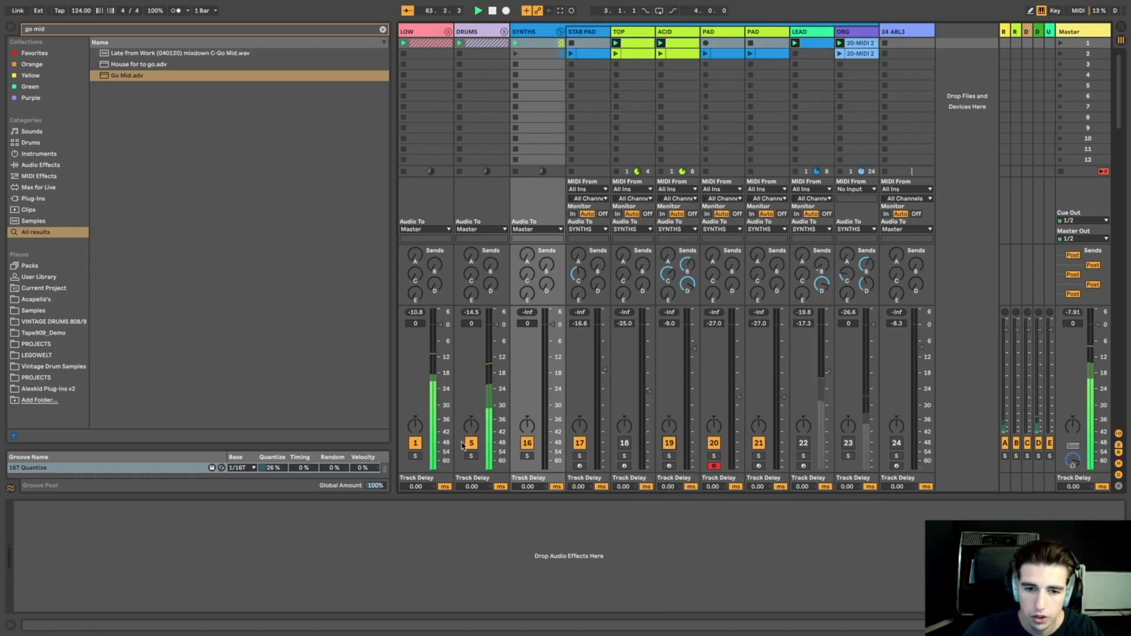
pyautogui.moveTo(693, 349); pyautogui.dragTo(693, 326)
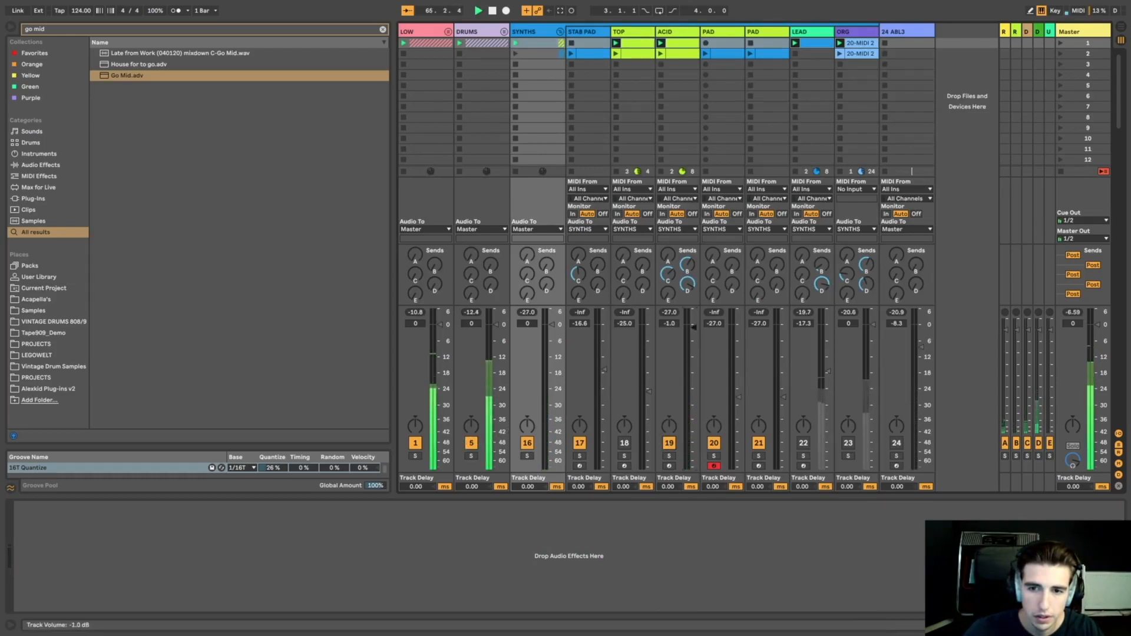
pyautogui.moveTo(694, 327); pyautogui.dragTo(694, 333)
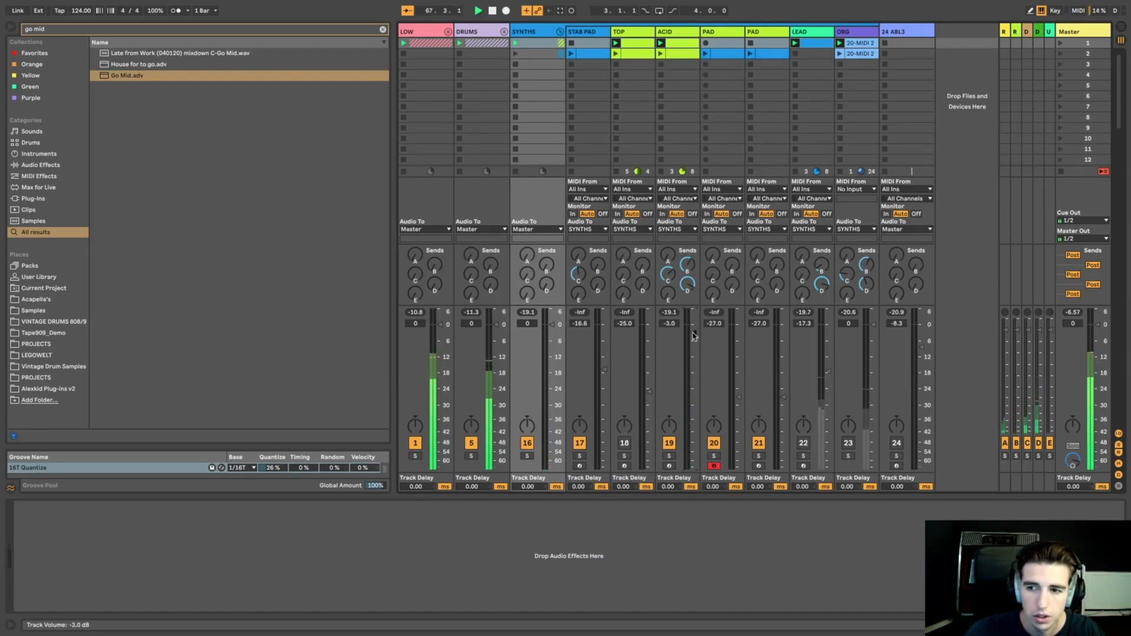
# Fold the SYNTHS group and reactivate the ABL3 track.
pyautogui.click(561, 30)
pyautogui.click(575, 28)
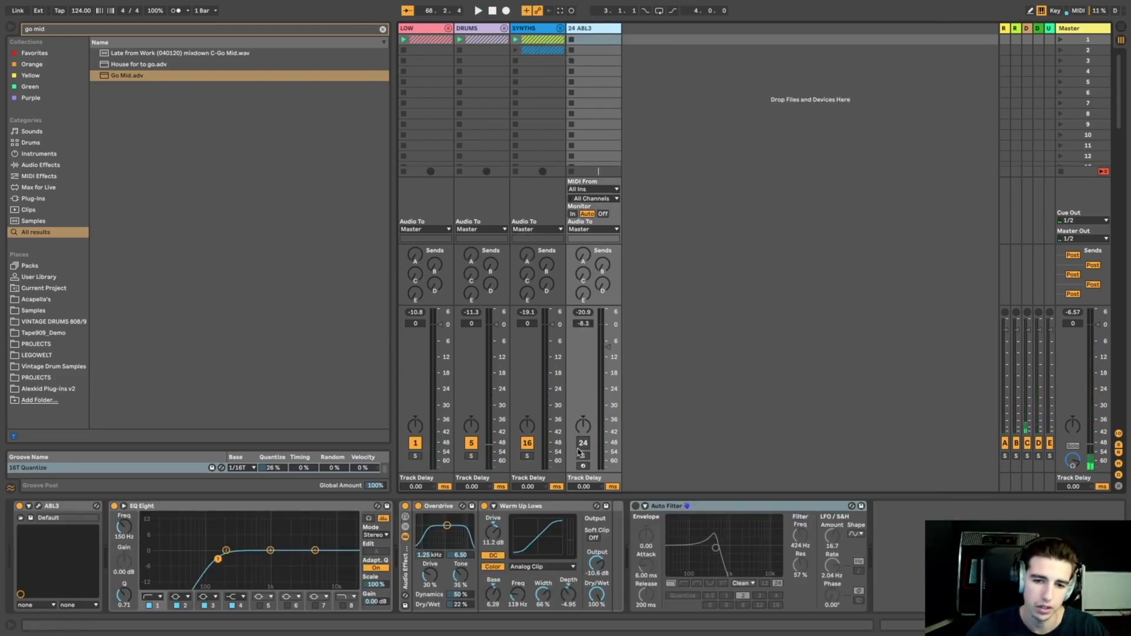
pyautogui.click(583, 443)
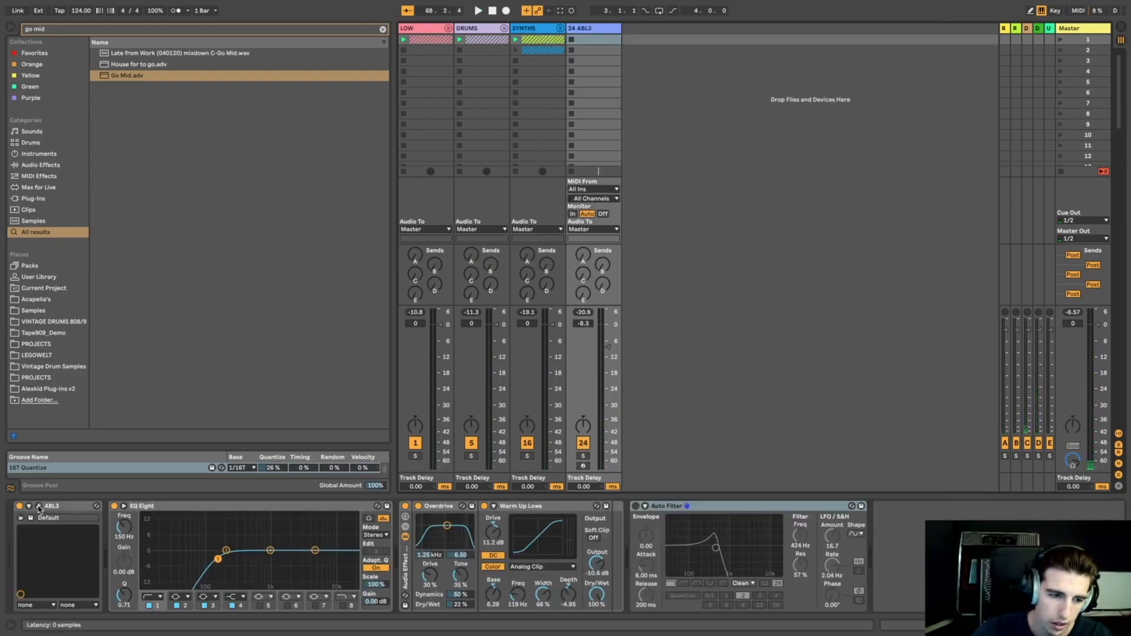
pyautogui.click(38, 506)
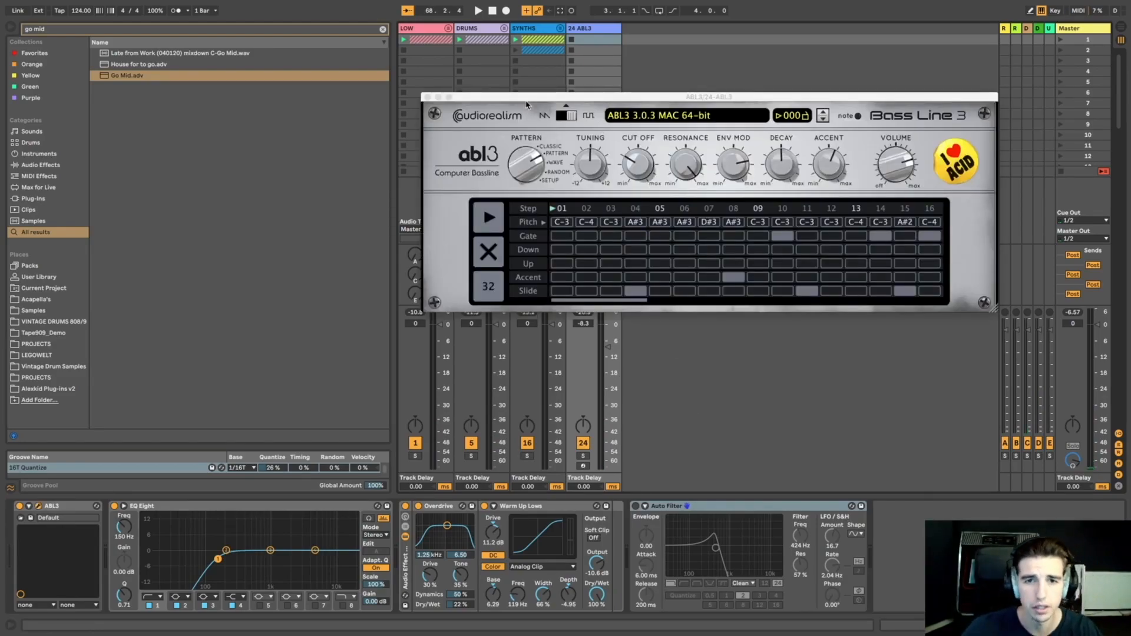
pyautogui.moveTo(527, 104); pyautogui.dragTo(522, 105)
pyautogui.click(422, 99)
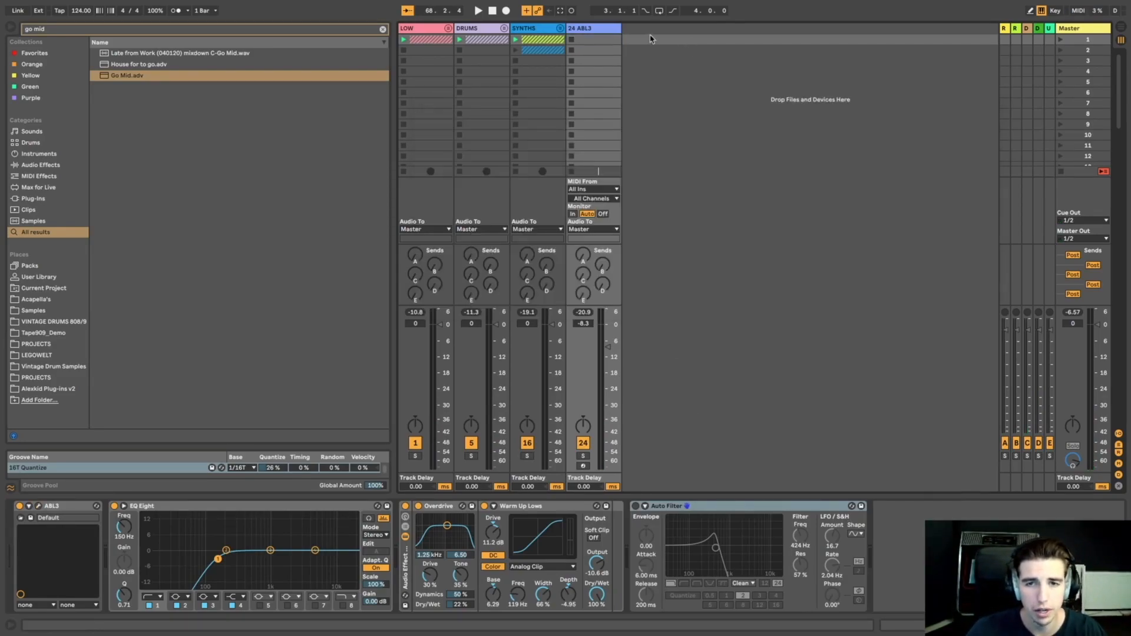
# Add gates on steps 1, 3, 4, 6 and 8 in the ABL3 pattern editor, auditioning them during playback.
pyautogui.click(37, 507)
pyautogui.click(557, 237)
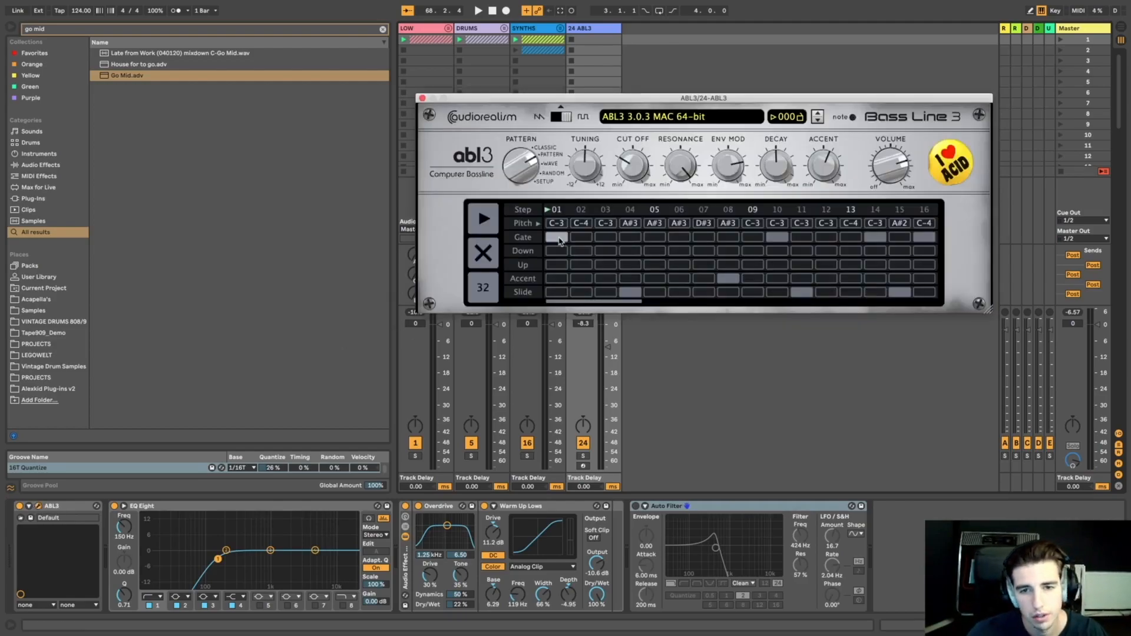
pyautogui.press('space')
pyautogui.click(601, 237)
pyautogui.click(630, 237)
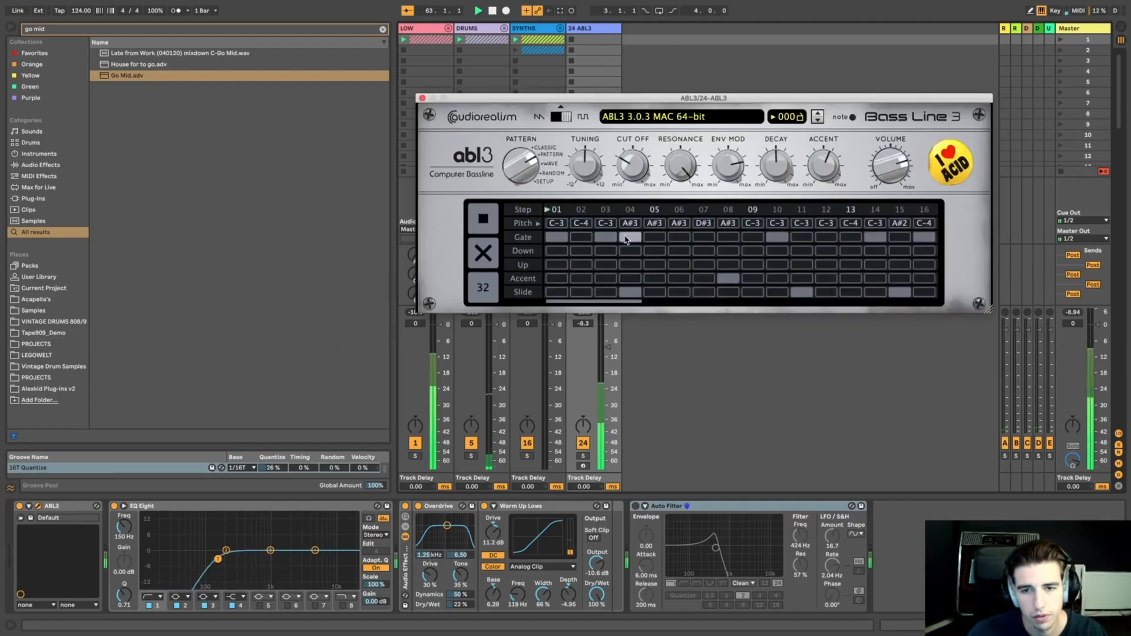
pyautogui.click(679, 238)
pyautogui.click(703, 237)
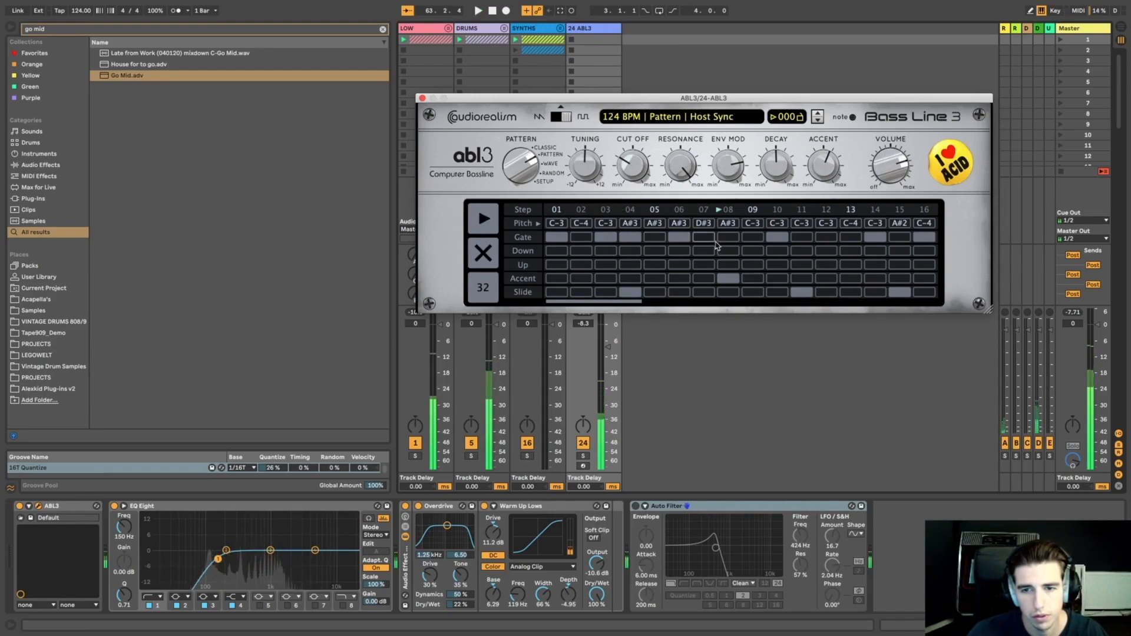
pyautogui.press('space')
pyautogui.press('space')
pyautogui.click(703, 238)
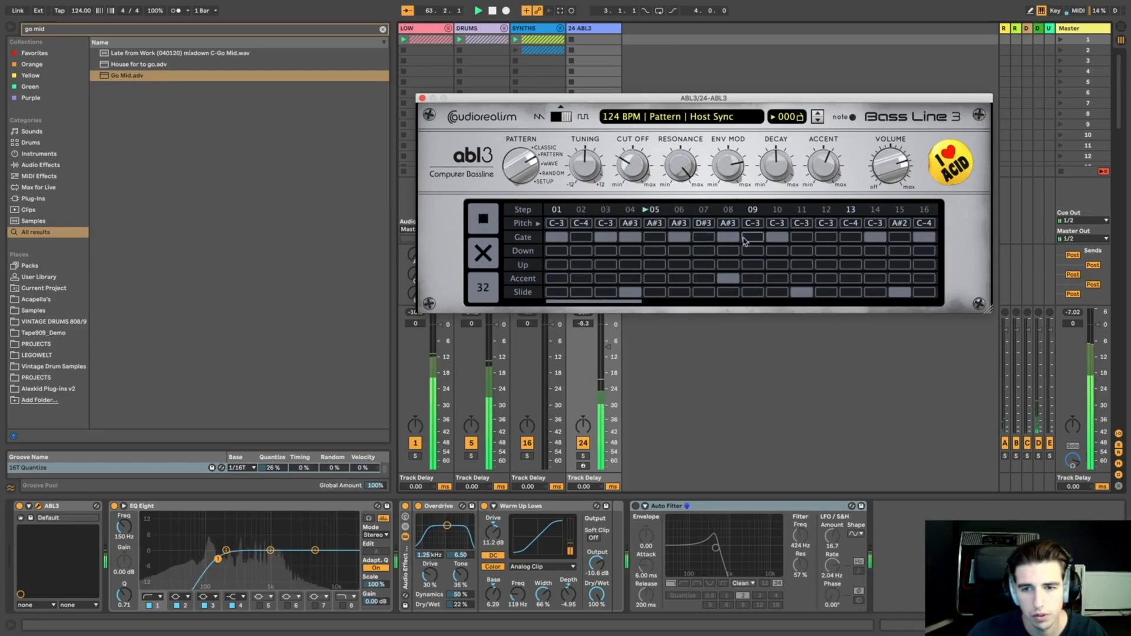
# Try extra gates on steps 9, 12 and 13 of the ABL3 pattern during playback.
pyautogui.click(755, 239)
pyautogui.press('space')
pyautogui.press('space')
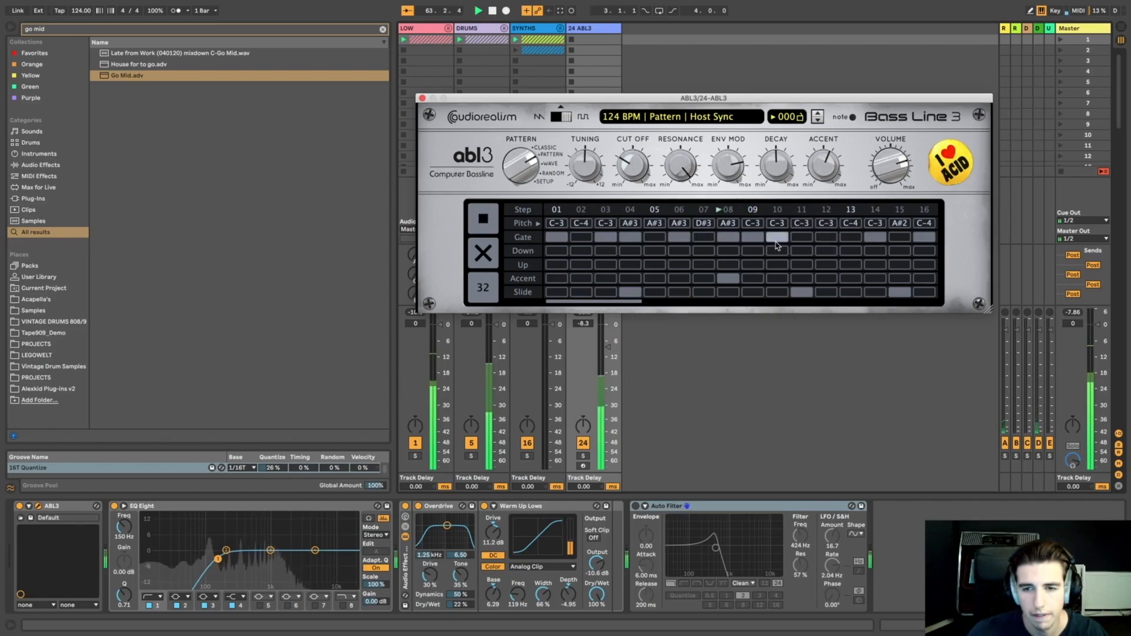
pyautogui.click(833, 239)
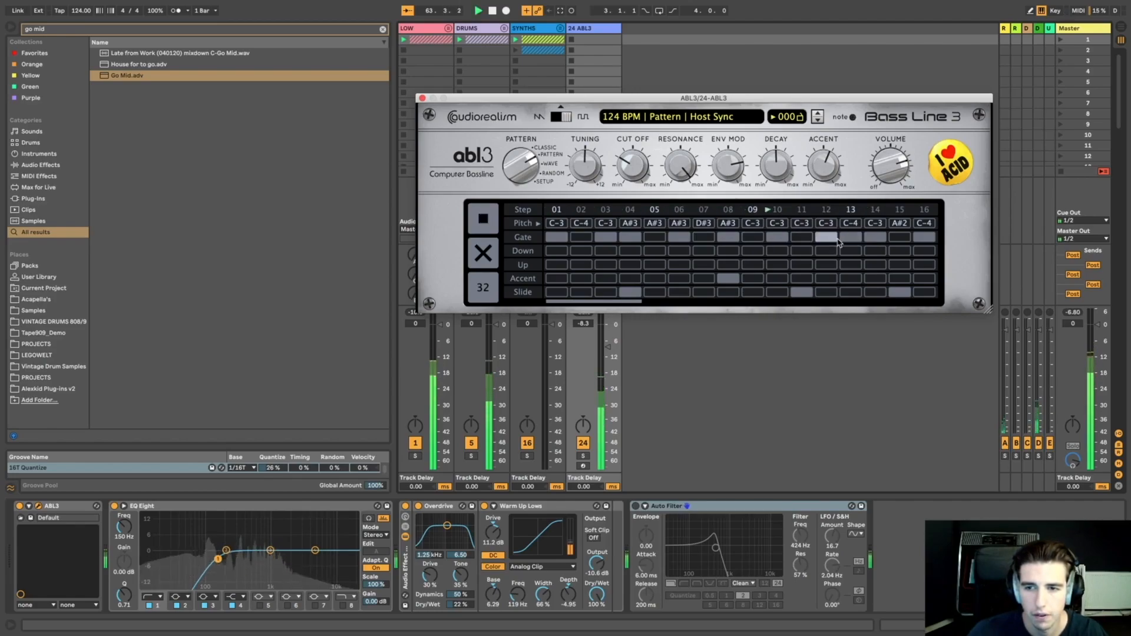
pyautogui.click(850, 239)
pyautogui.press('space')
pyautogui.press('space')
# Rework the end of the ABL3 pattern with gates on steps 11, 13 and 15 and none on step 12, and close the editor.
pyautogui.click(901, 240)
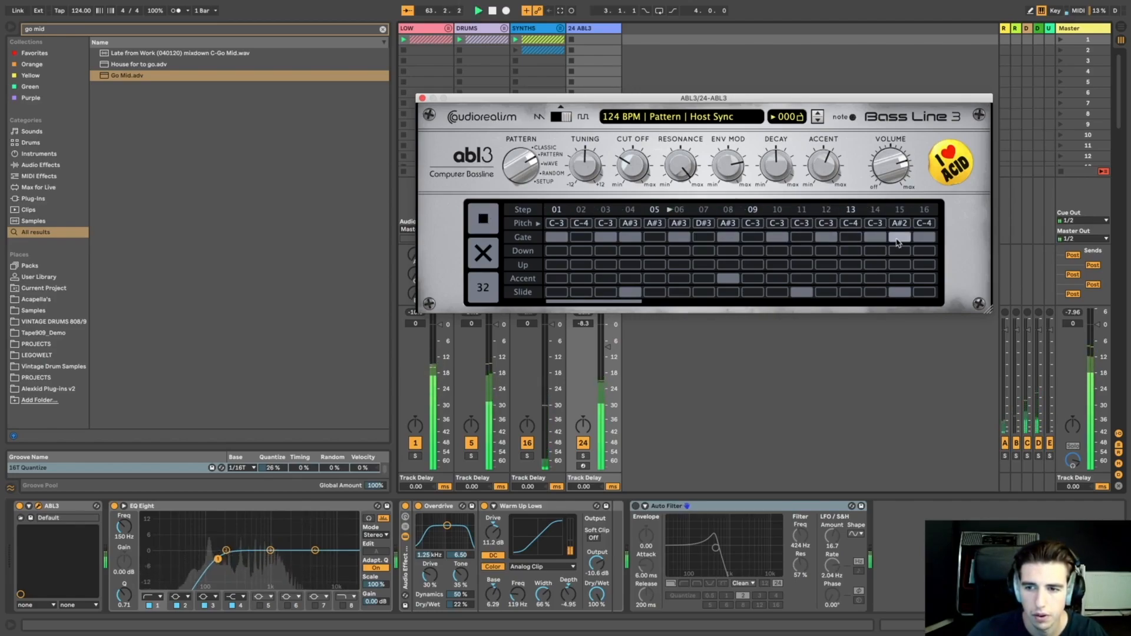
pyautogui.click(850, 239)
pyautogui.click(825, 239)
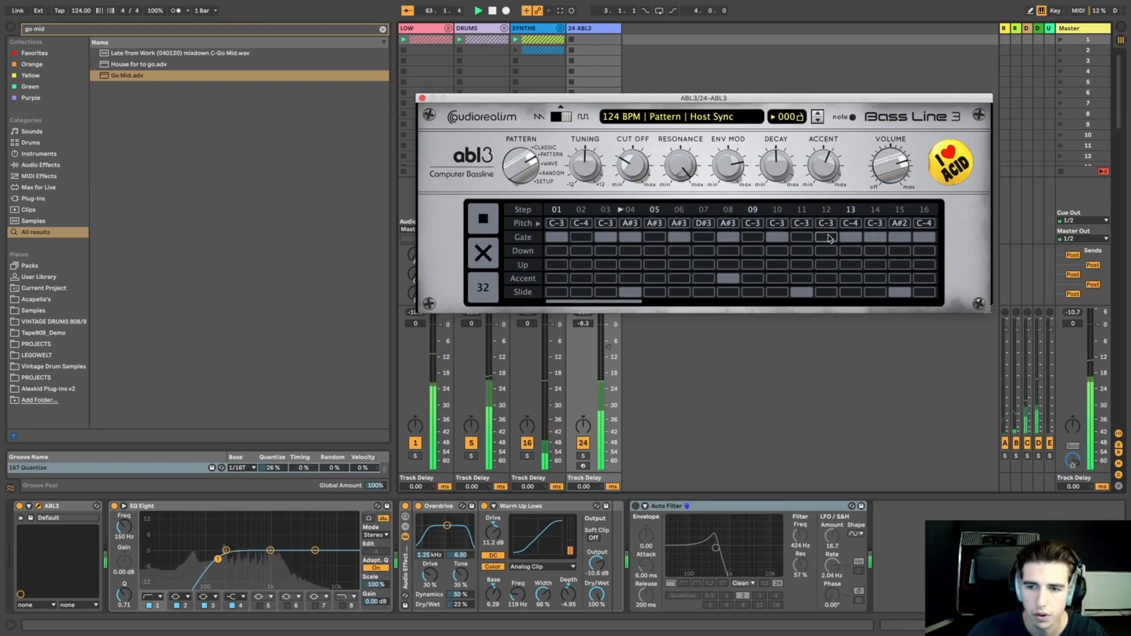
pyautogui.click(805, 238)
pyautogui.click(855, 239)
pyautogui.click(856, 239)
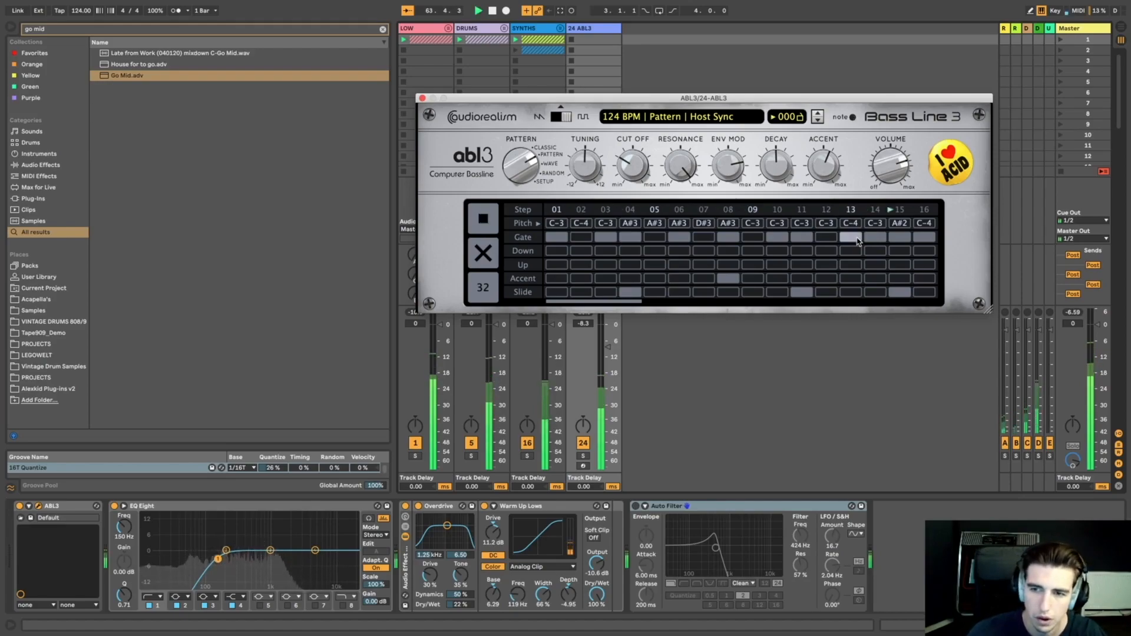
pyautogui.click(422, 98)
# Hide the browser, insert an audio track after ABL3, and set its audio input to 24-ABL3.
pyautogui.click(11, 28)
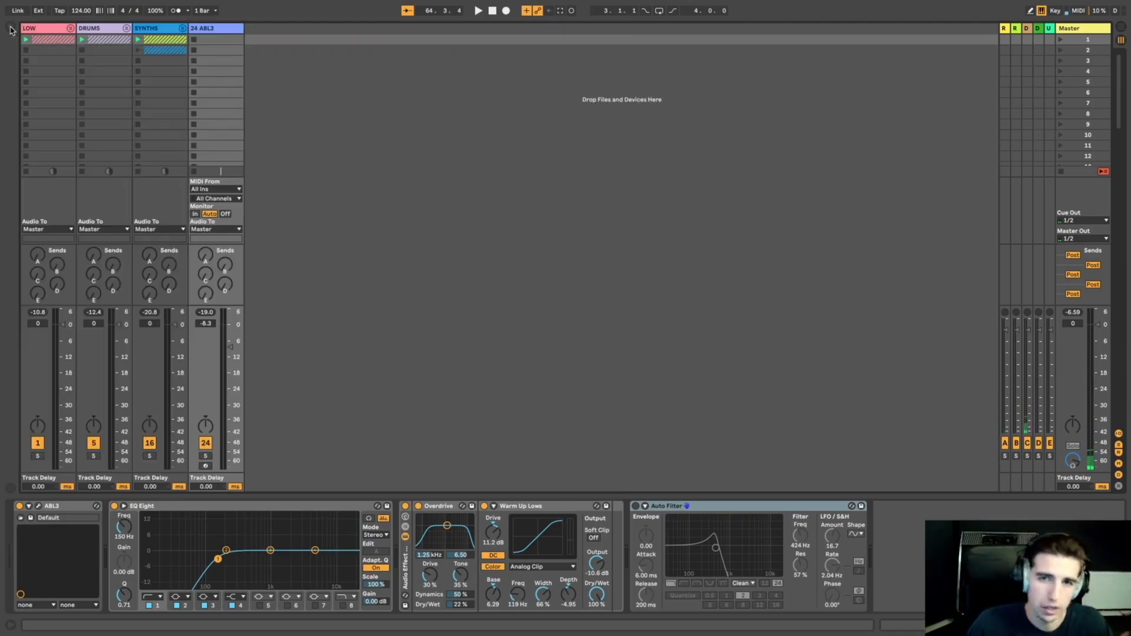
pyautogui.rightClick(276, 31)
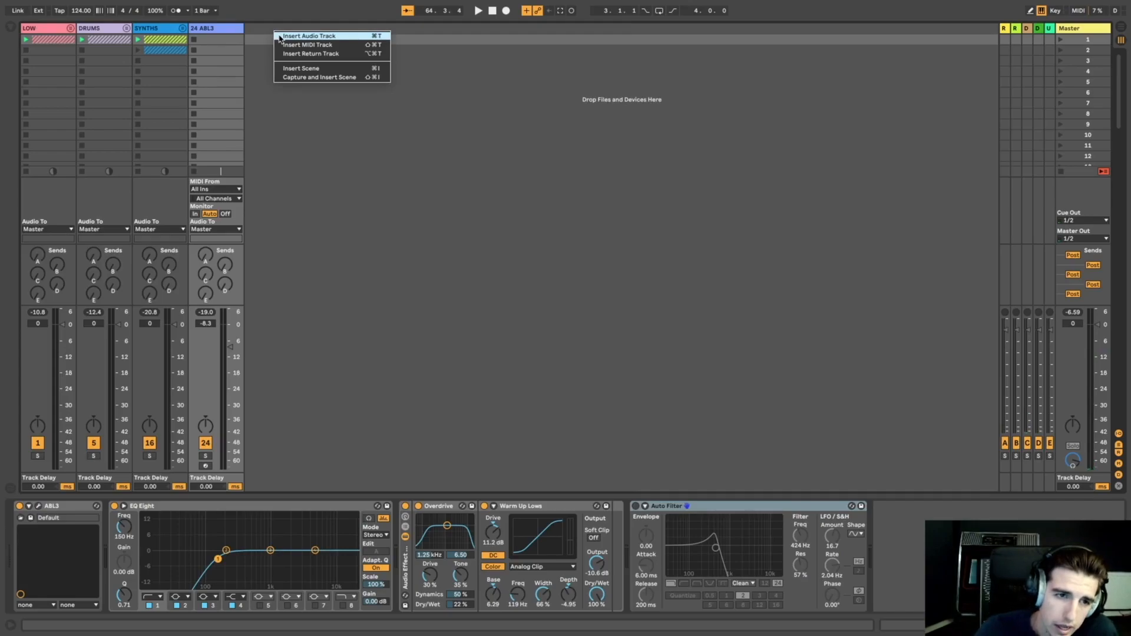
pyautogui.click(309, 36)
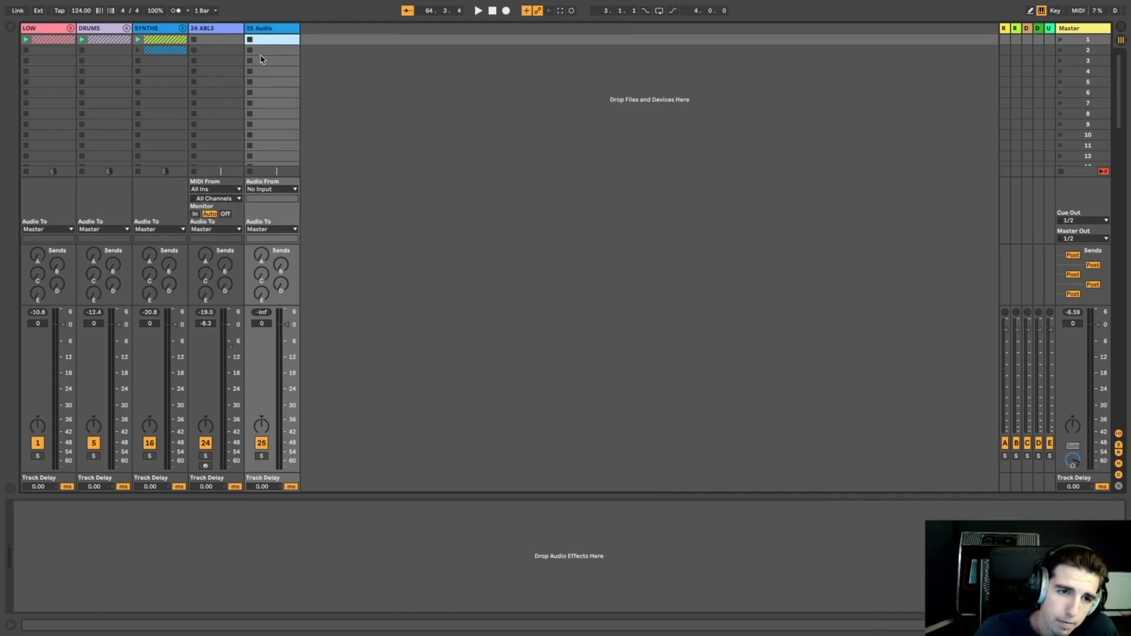
pyautogui.click(265, 190)
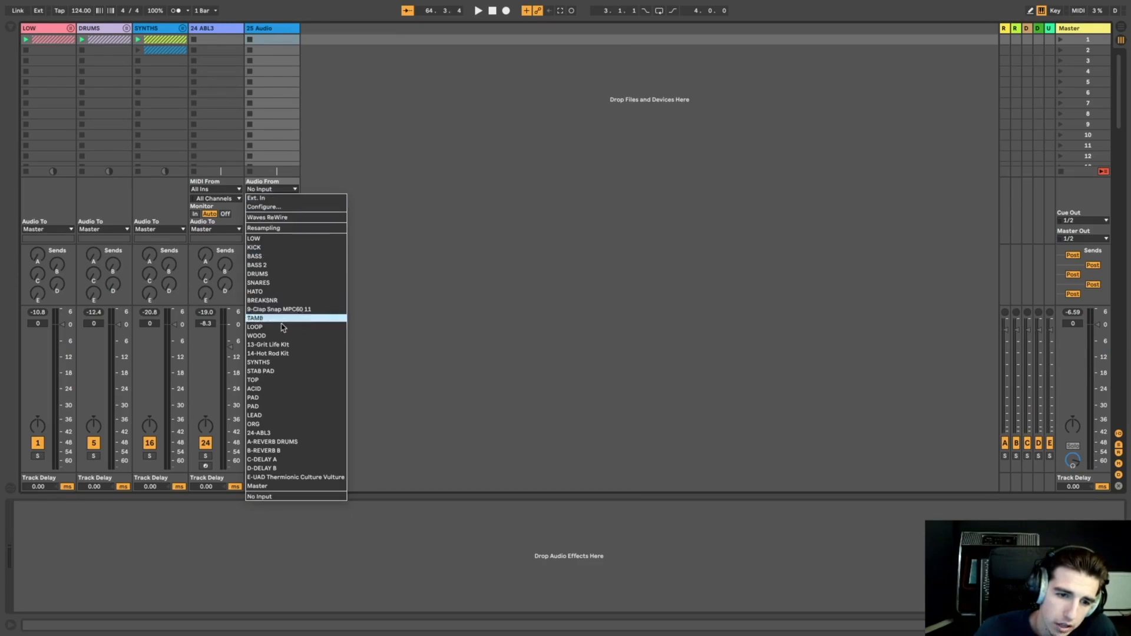
pyautogui.click(270, 434)
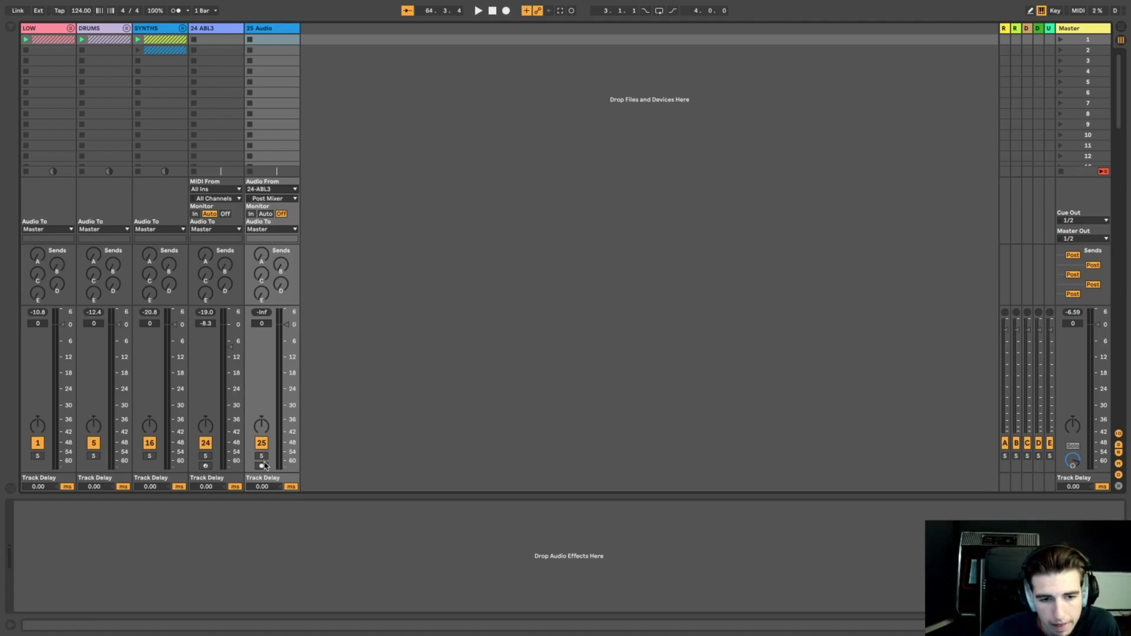
# Arm the 25 Audio track, start recording into its first clip slot, and raise ABL3's cutoff to 90% while it records.
pyautogui.click(250, 40)
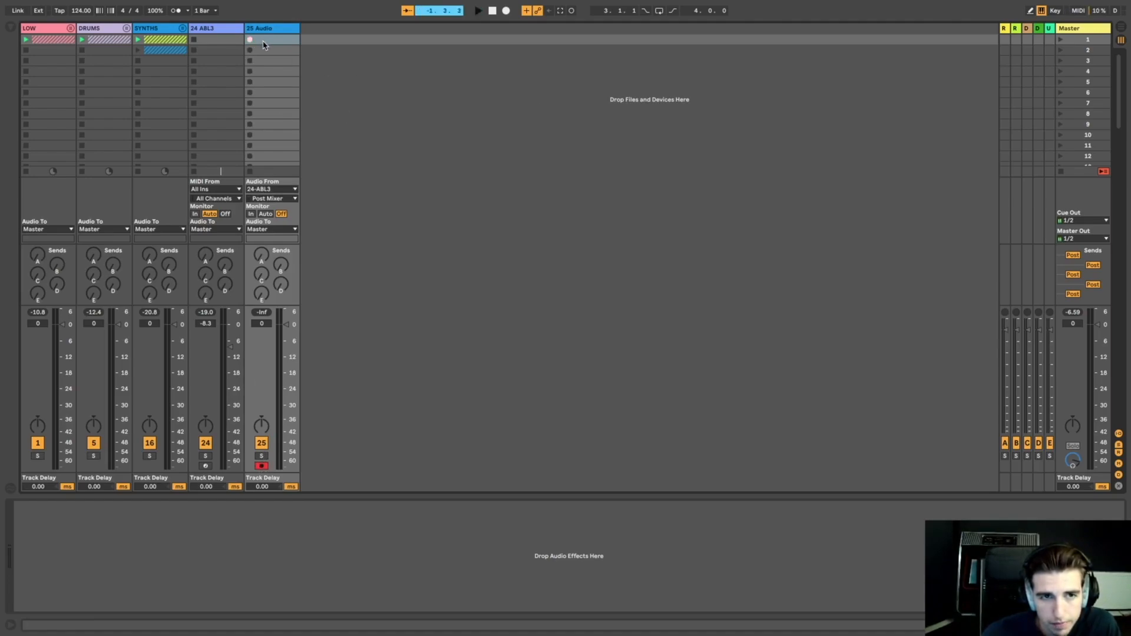
pyautogui.doubleClick(271, 41)
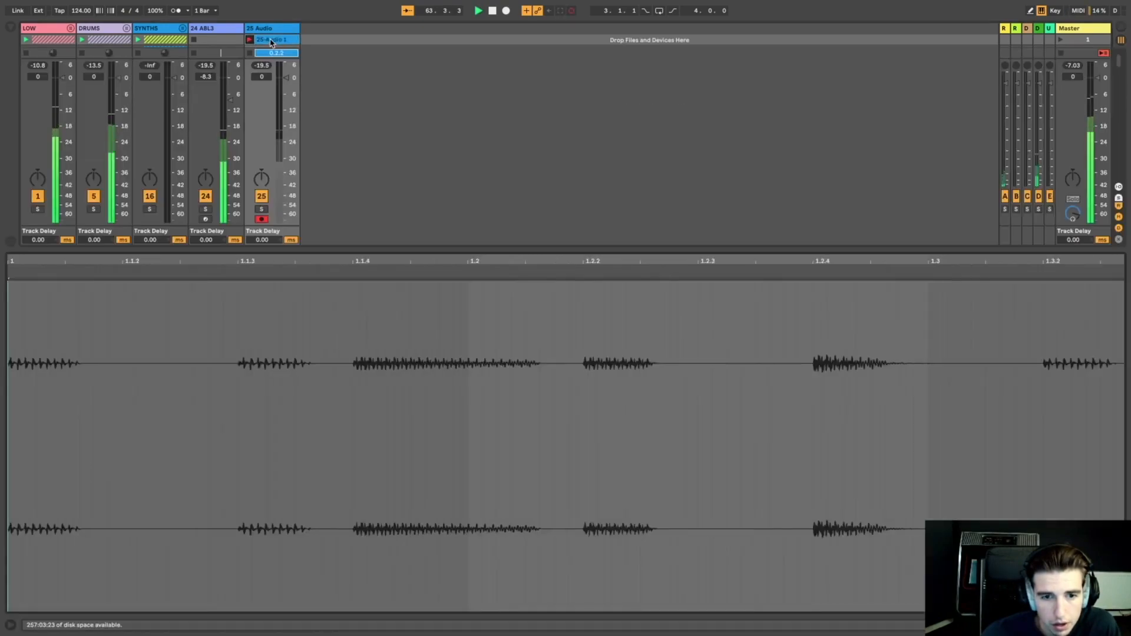
pyautogui.click(229, 37)
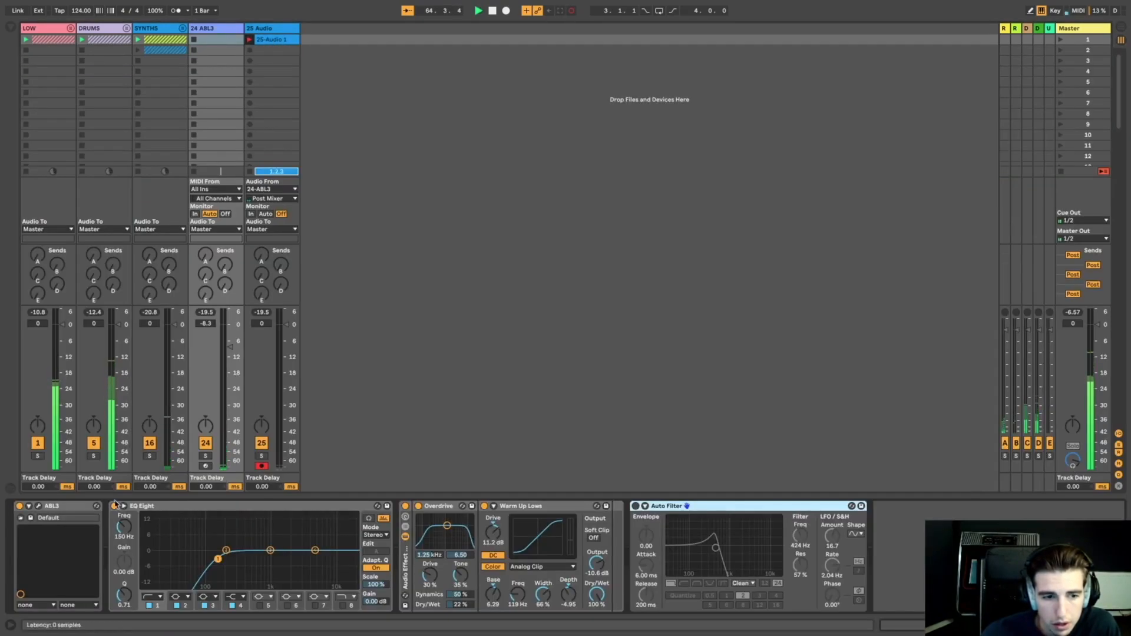
pyautogui.click(38, 507)
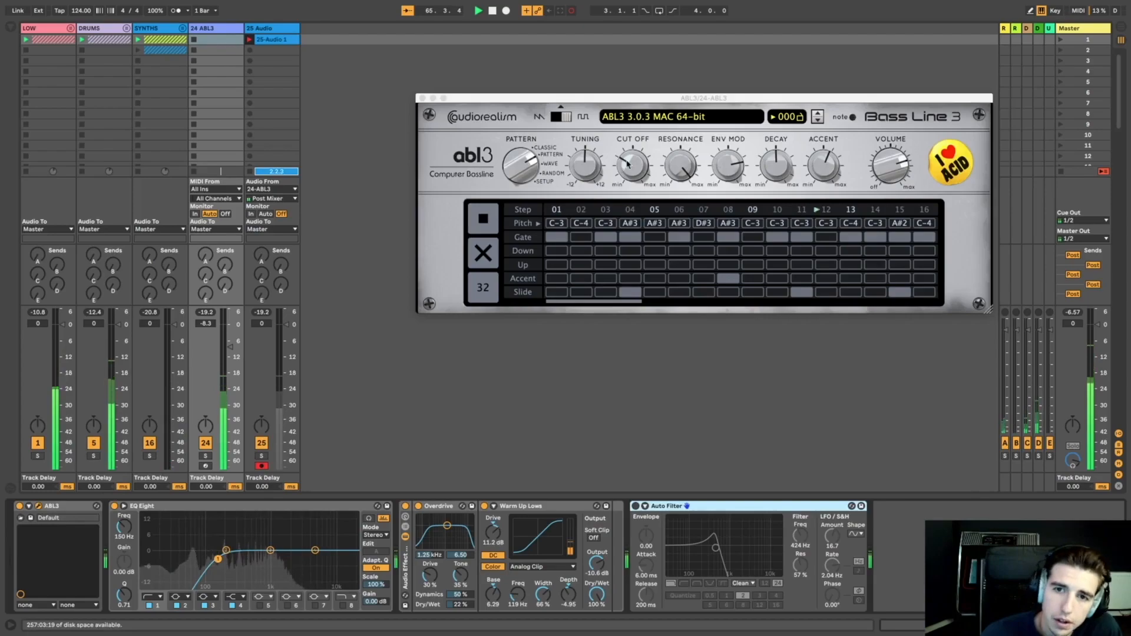
pyautogui.moveTo(634, 159)
pyautogui.mouseDown()
pyautogui.moveTo(630, 106)
pyautogui.moveTo(637, 195)
pyautogui.moveTo(637, 95)
pyautogui.moveTo(641, 170)
pyautogui.moveTo(638, 154)
pyautogui.moveTo(629, 179)
pyautogui.moveTo(629, 165)
pyautogui.mouseUp()
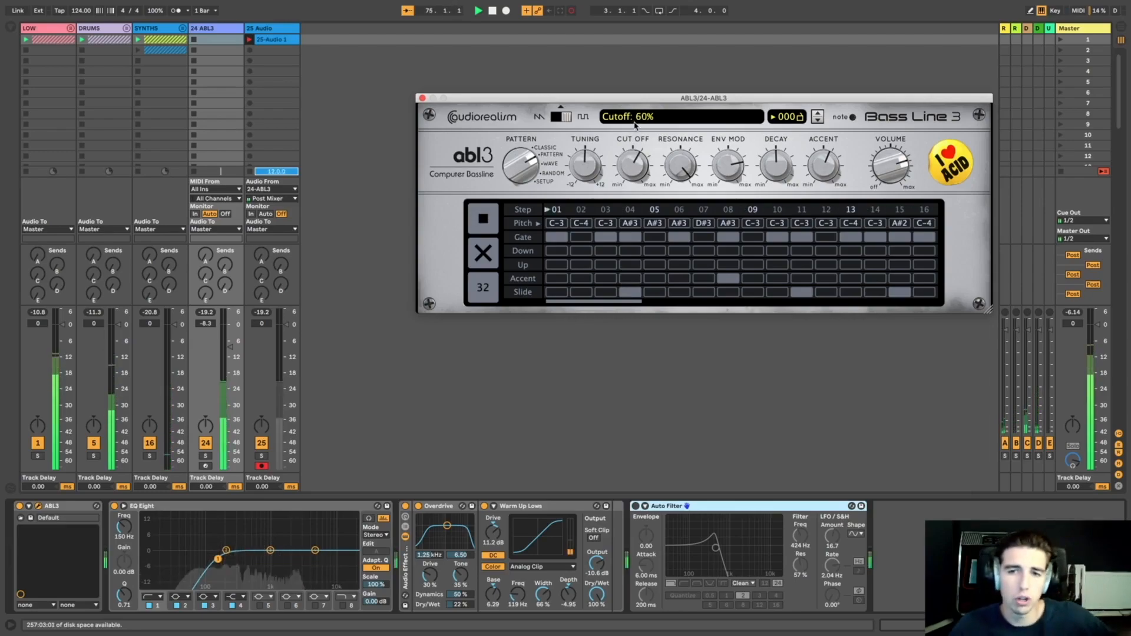
pyautogui.moveTo(634, 106); pyautogui.dragTo(625, 81)
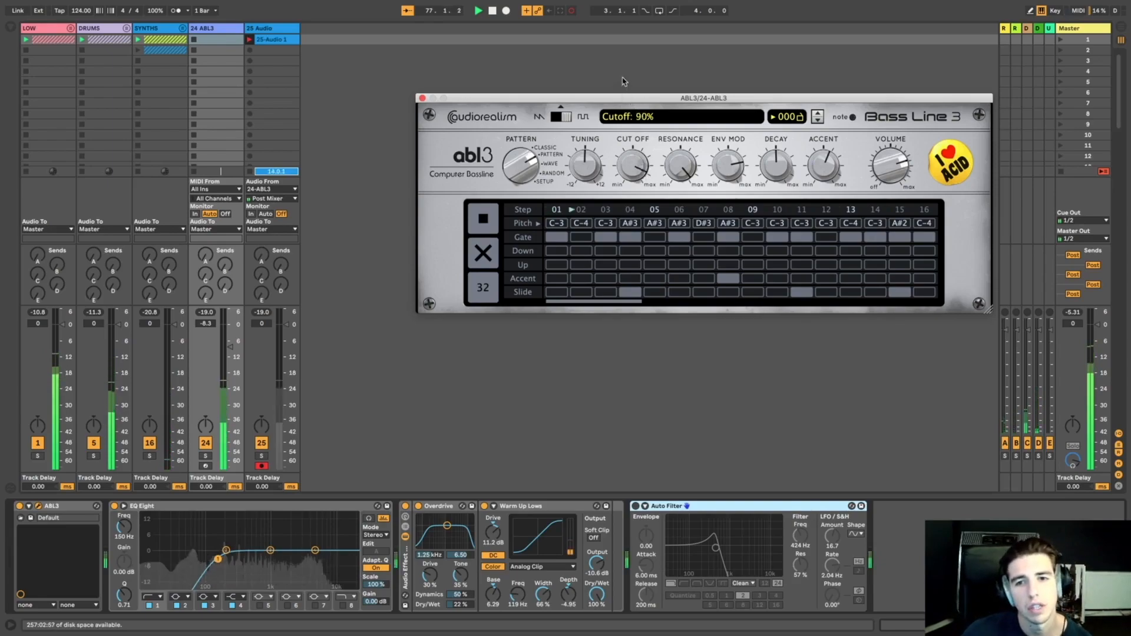
# Keep sweeping ABL3's cutoff down and up while recording, bringing it to about 80%, and end the take.
pyautogui.moveTo(628, 190); pyautogui.dragTo(628, 181)
pyautogui.moveTo(628, 117); pyautogui.dragTo(630, 81)
pyautogui.moveTo(632, 141); pyautogui.dragTo(632, 196)
pyautogui.moveTo(640, 133); pyautogui.dragTo(621, 198)
pyautogui.moveTo(631, 150); pyautogui.dragTo(632, 87)
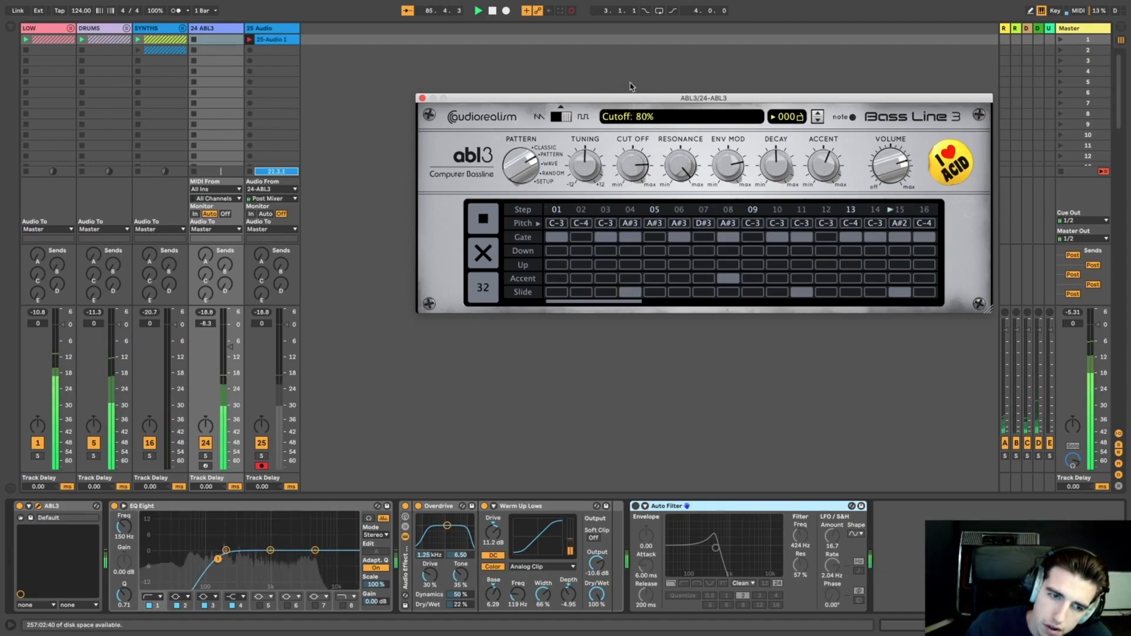
pyautogui.click(422, 98)
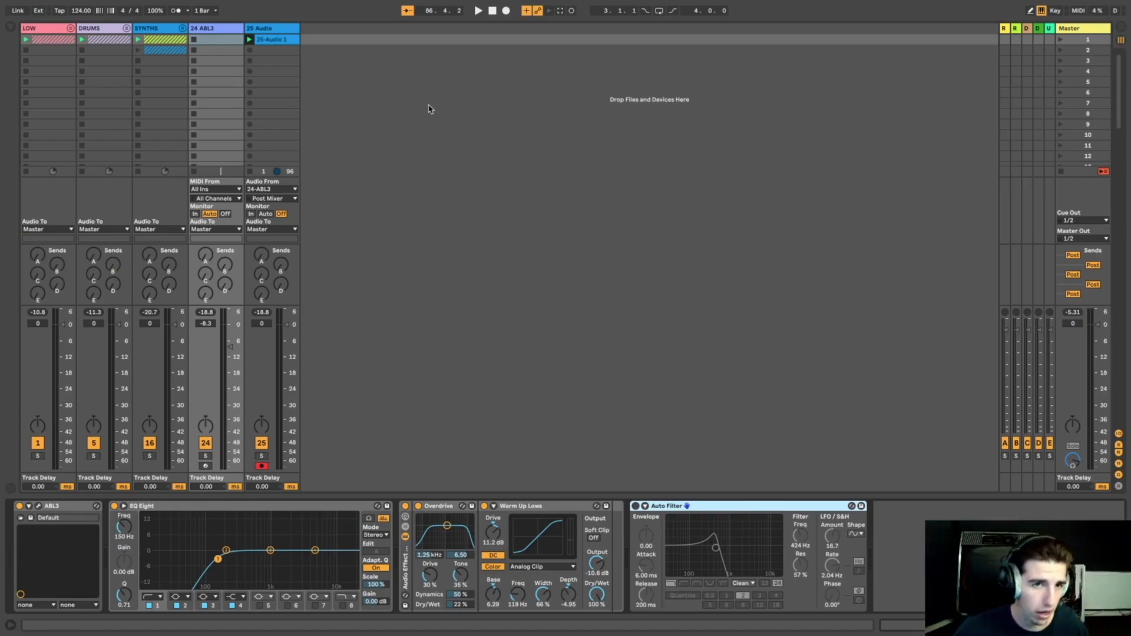
# Inspect the recorded 25-Audio 1 clip's waveform and the device chain of the 25 Audio track.
pyautogui.doubleClick(290, 44)
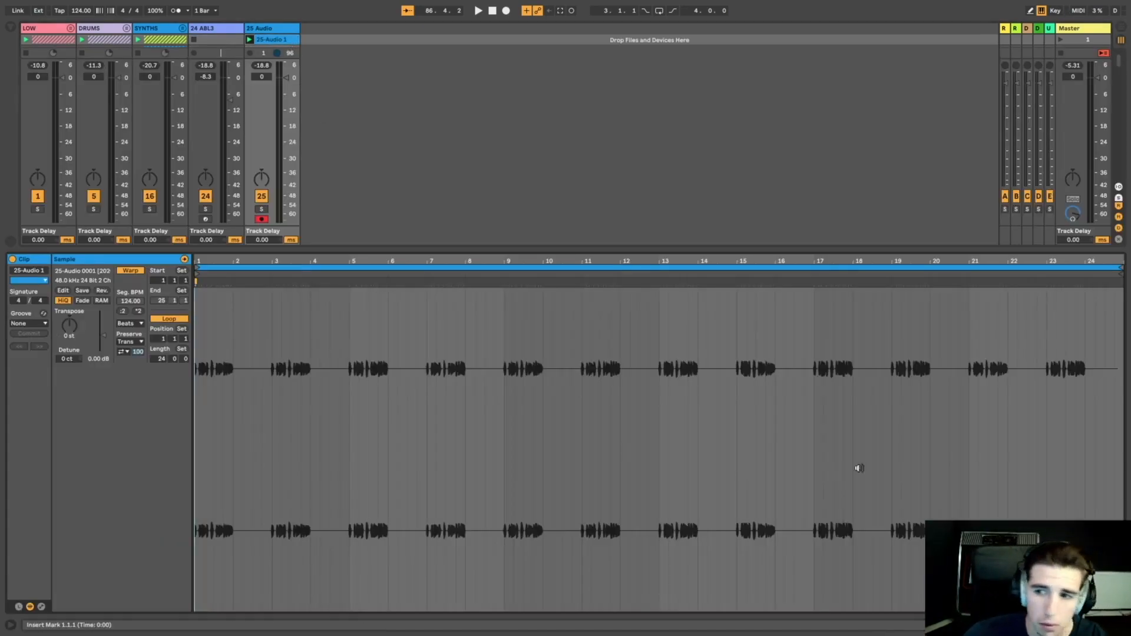
pyautogui.press('super+alt+l')
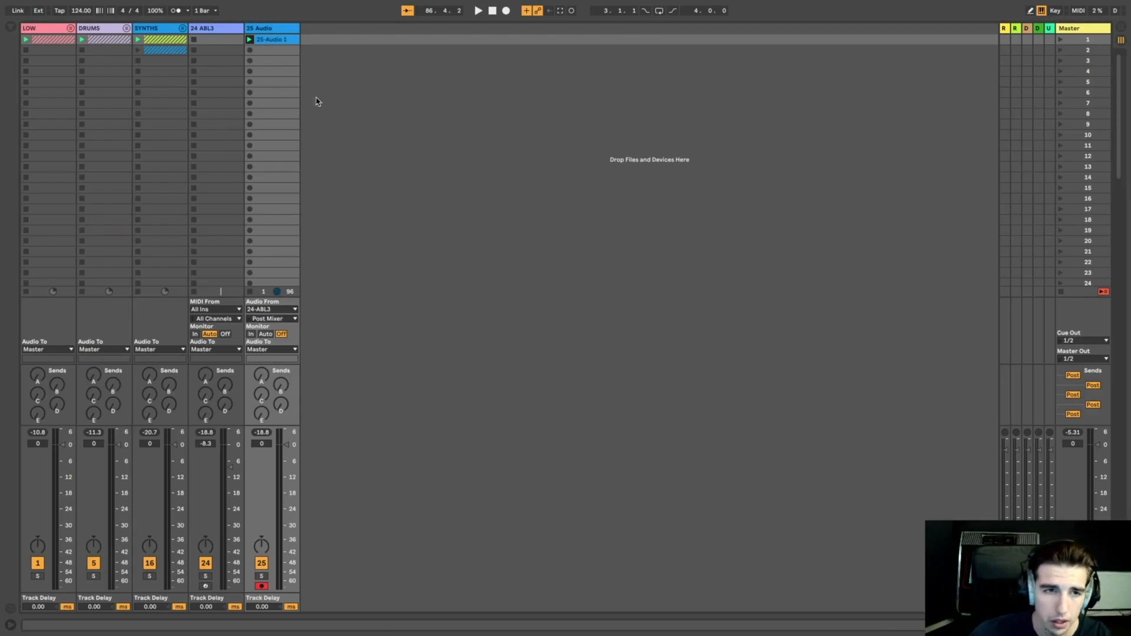
pyautogui.doubleClick(267, 28)
# Move the Auto Filter from the ABL3 track to the 25 Audio track, and reselect ABL3.
pyautogui.click(211, 28)
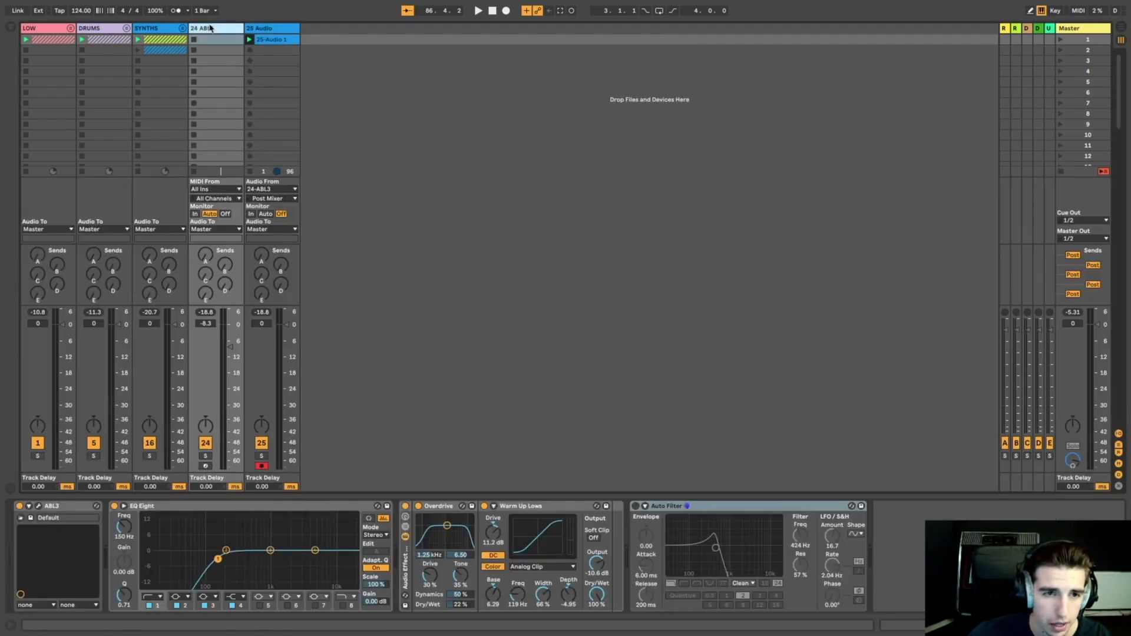
pyautogui.click(747, 517)
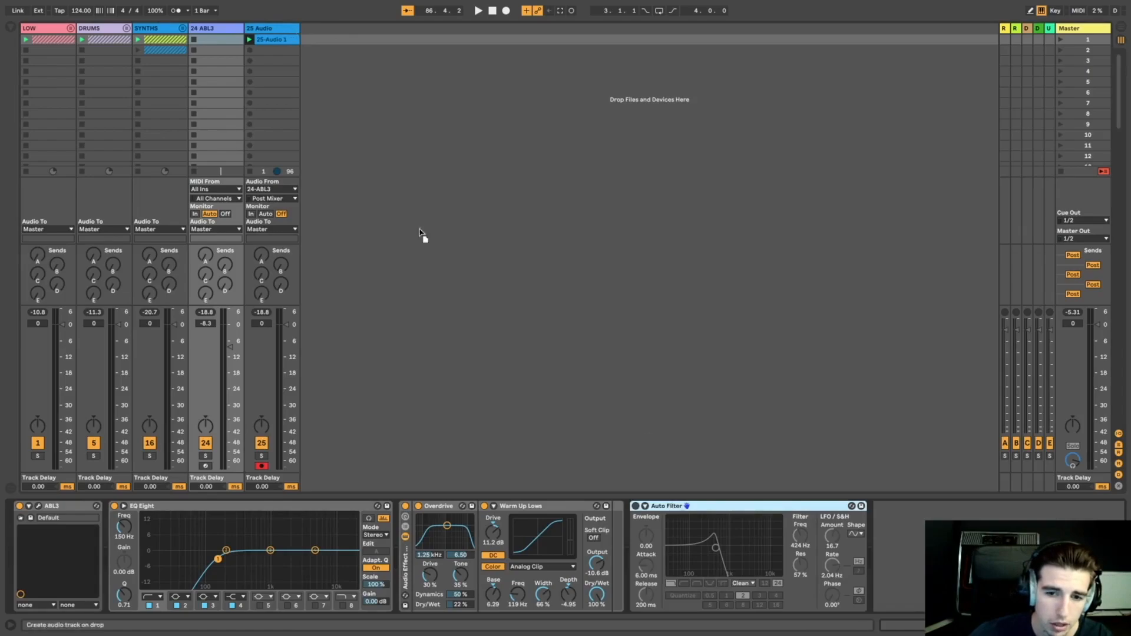
pyautogui.click(277, 38)
pyautogui.click(221, 33)
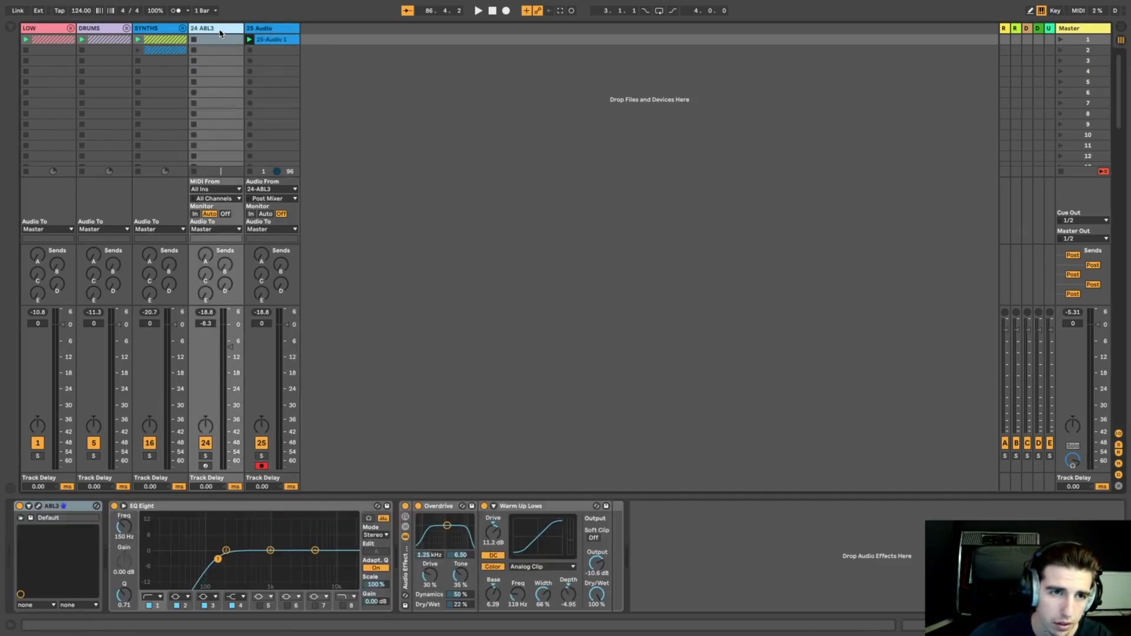
# Mute the ABL3 track and listen to the 25 Audio recording through its Auto Filter in the mix.
pyautogui.click(206, 442)
pyautogui.press('space')
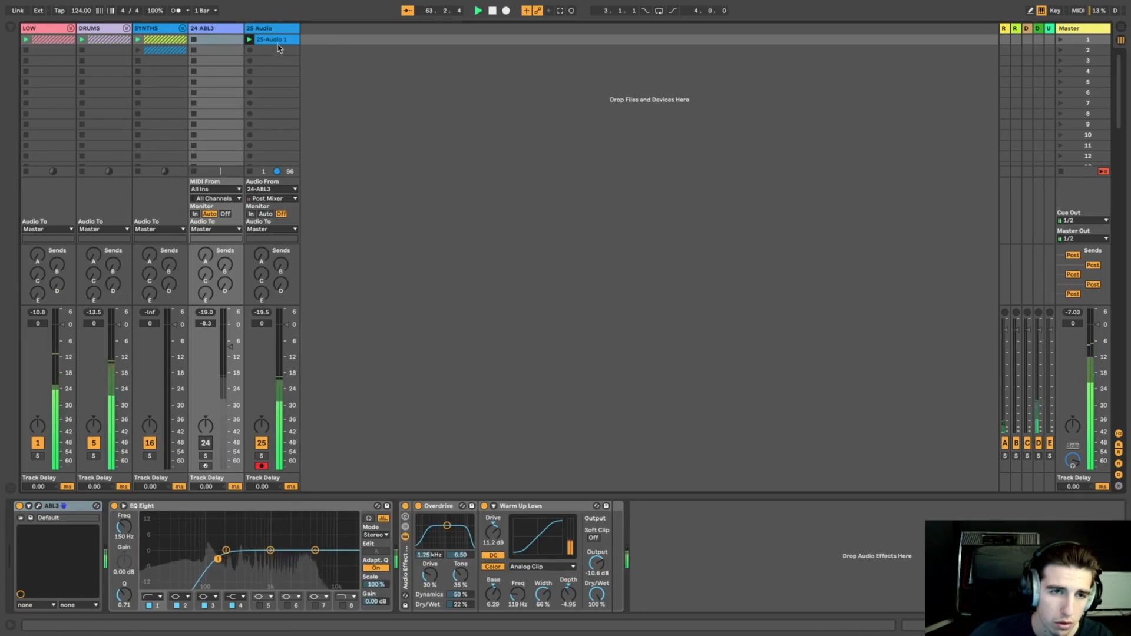
pyautogui.click(252, 189)
pyautogui.click(18, 506)
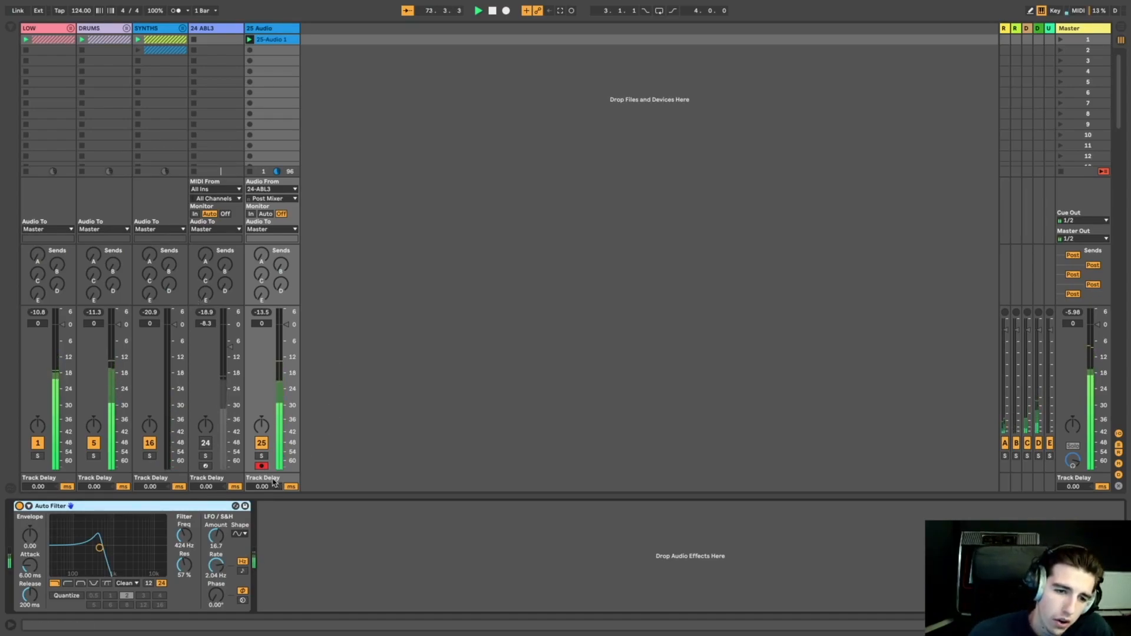
pyautogui.press('space')
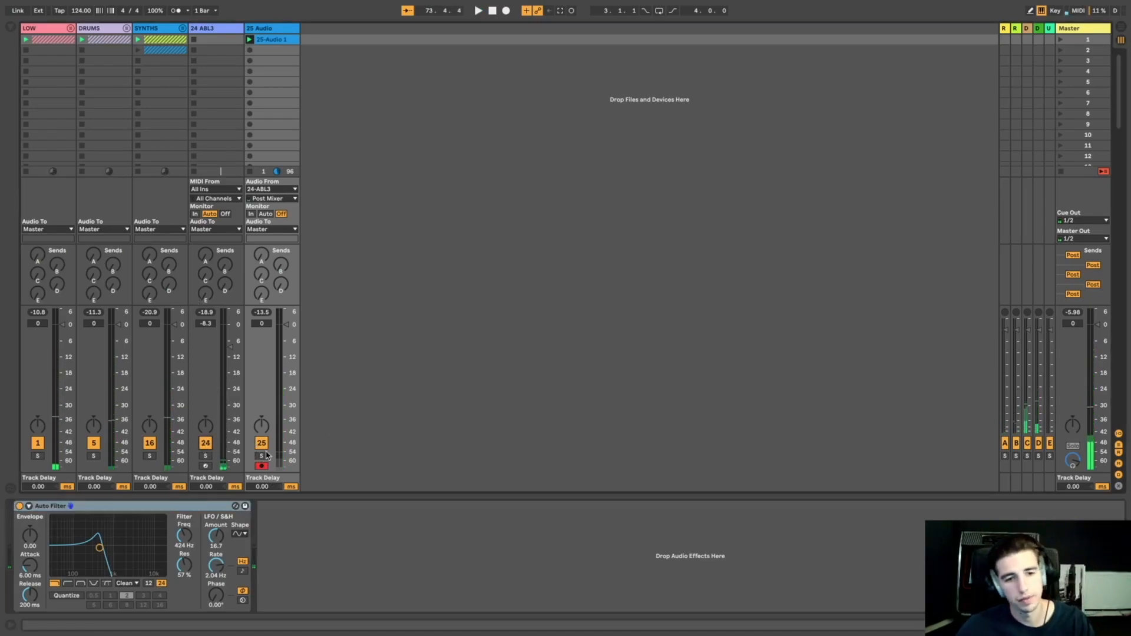
# Mute the 25 Audio track and switch off the ABL3 track's Audio Effect Rack, with ABL3's plugin window open.
pyautogui.click(262, 443)
pyautogui.click(218, 43)
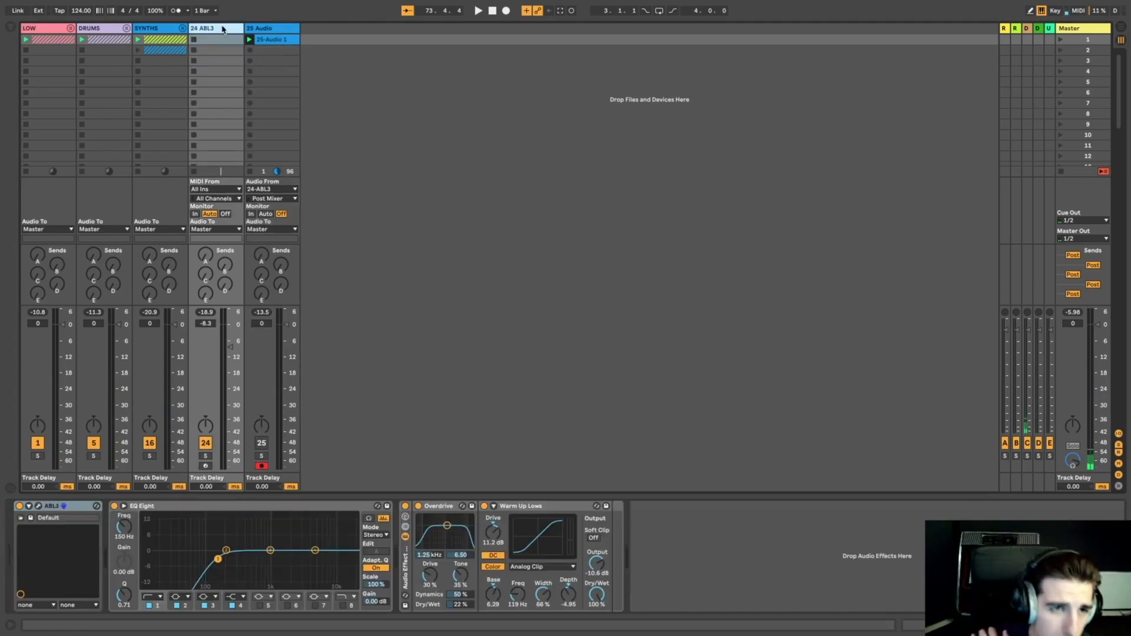
pyautogui.click(37, 507)
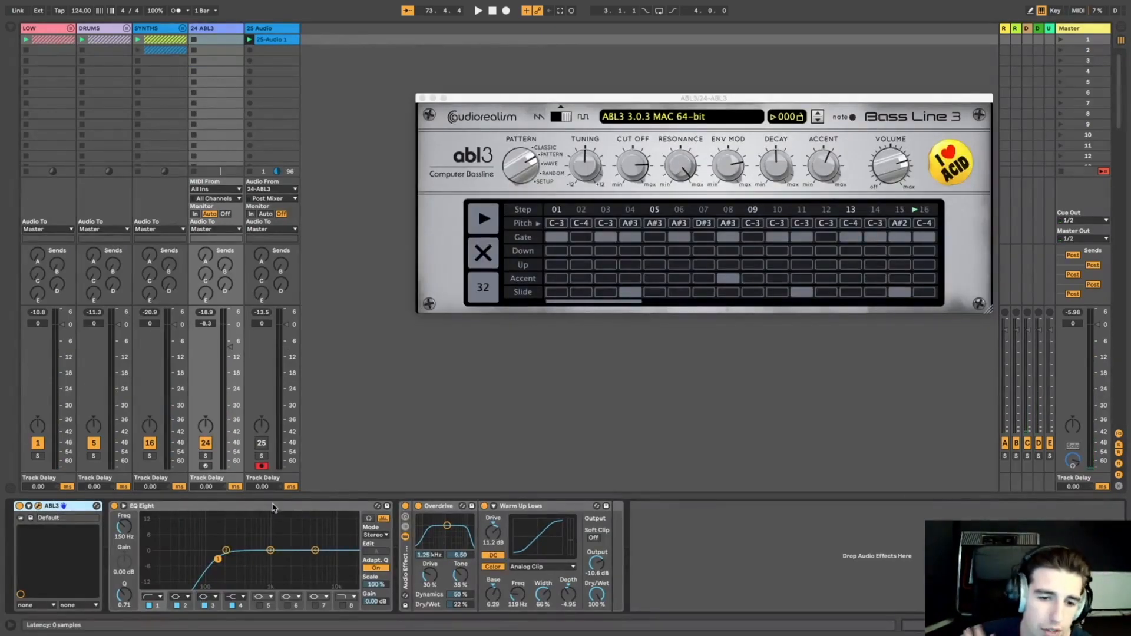
pyautogui.click(405, 506)
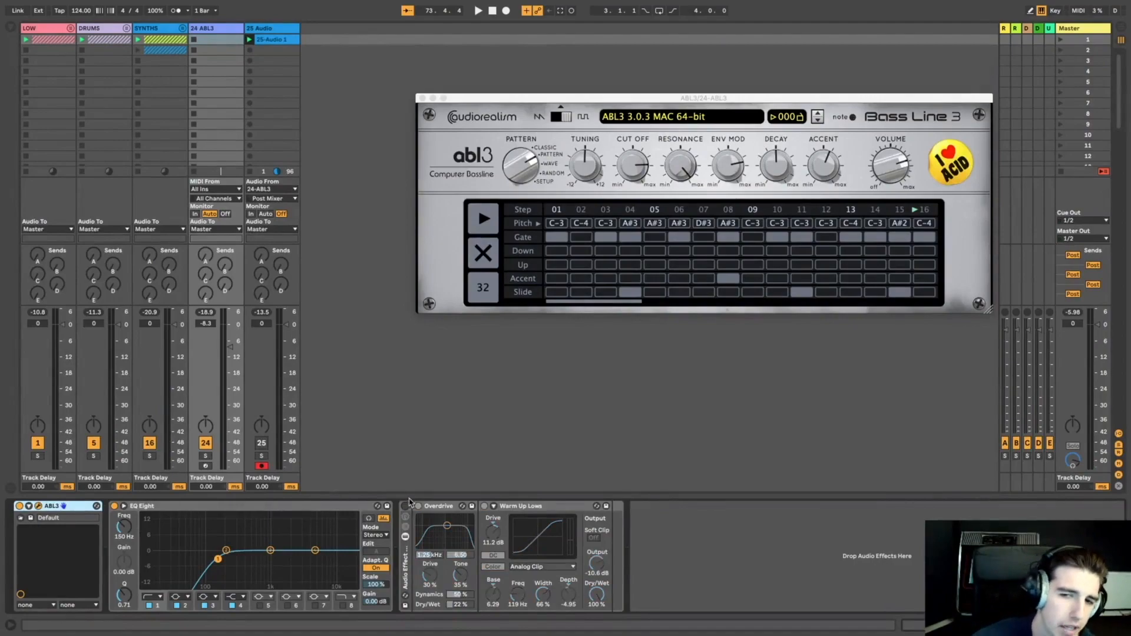
# Switch ABL3's sync mode to Midi Trigger and its MIDI mode to Note.
pyautogui.scroll(-1, 688, 88)
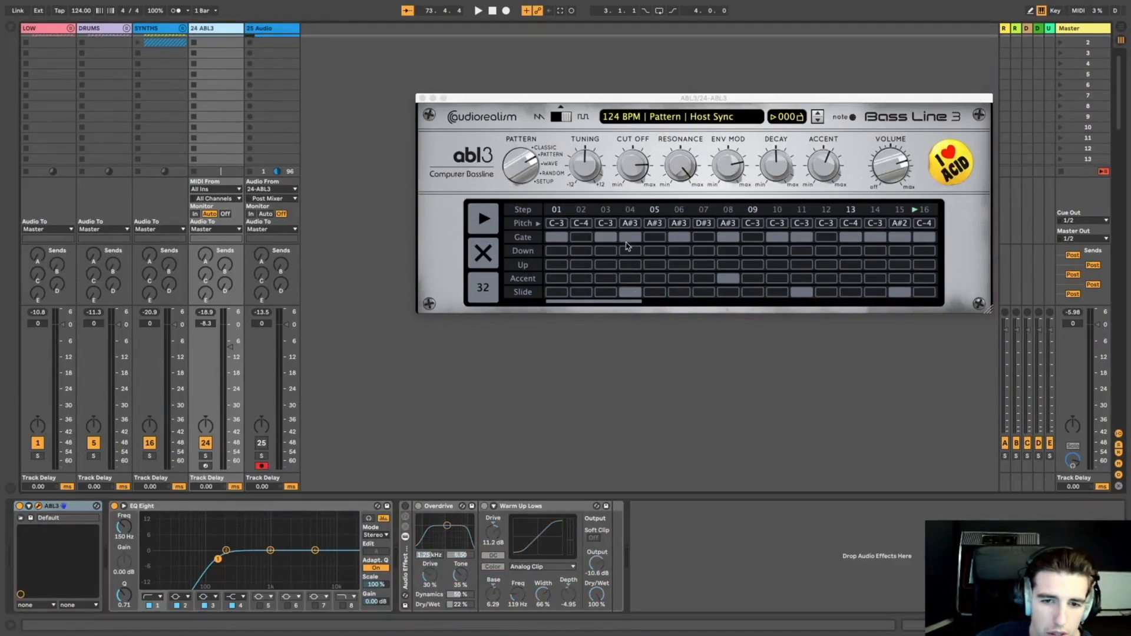
pyautogui.click(712, 117)
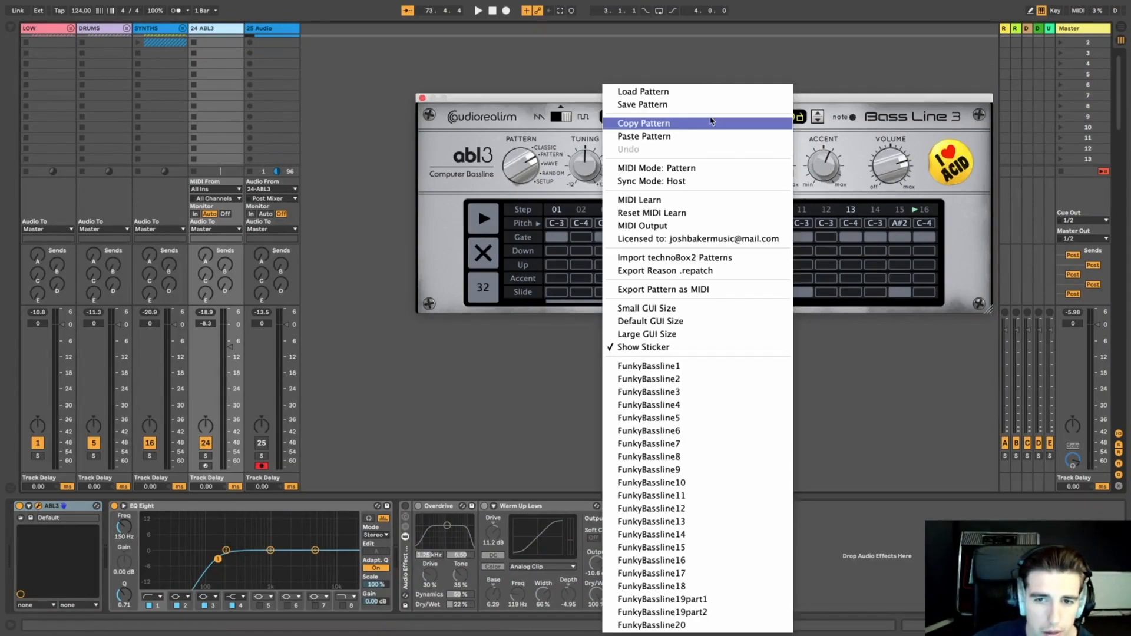
pyautogui.click(666, 186)
pyautogui.click(676, 116)
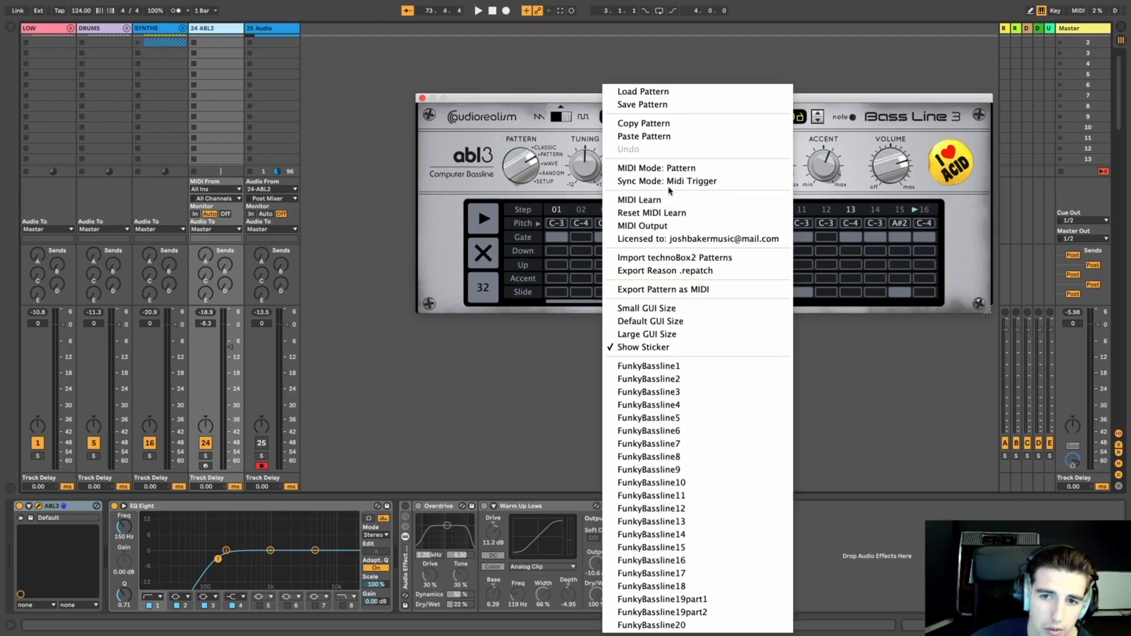
pyautogui.click(657, 169)
pyautogui.click(681, 120)
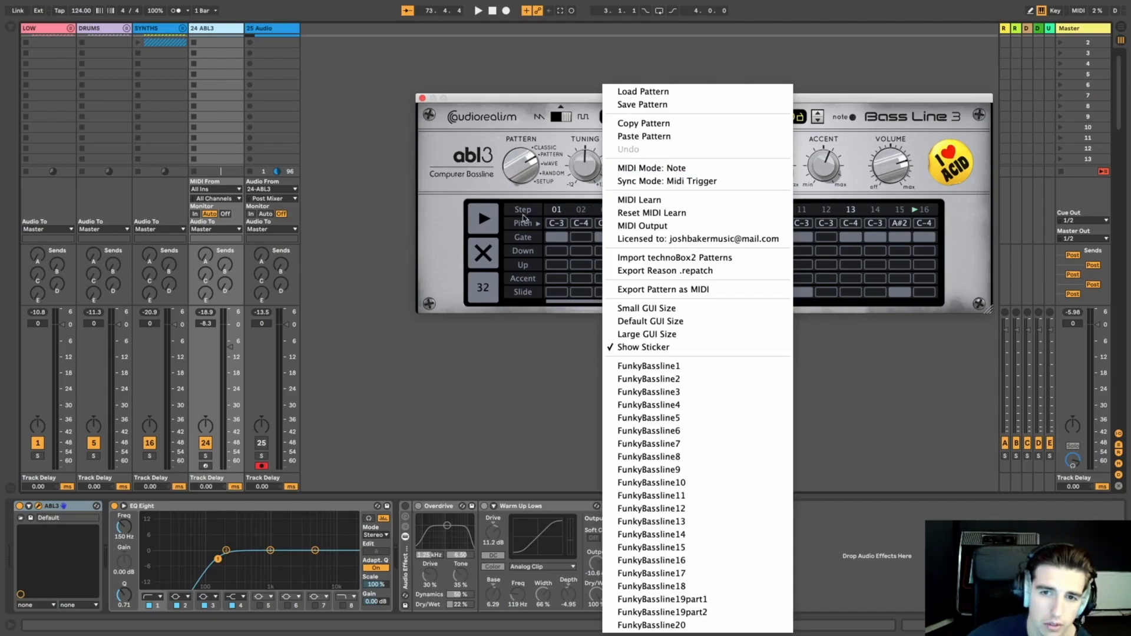
pyautogui.click(422, 100)
# Create a MIDI clip in the ABL3 track's first slot with notes at 1.1.2 and 1.2.3, transposed down two octaves to C1.
pyautogui.scroll(1, 401, 94)
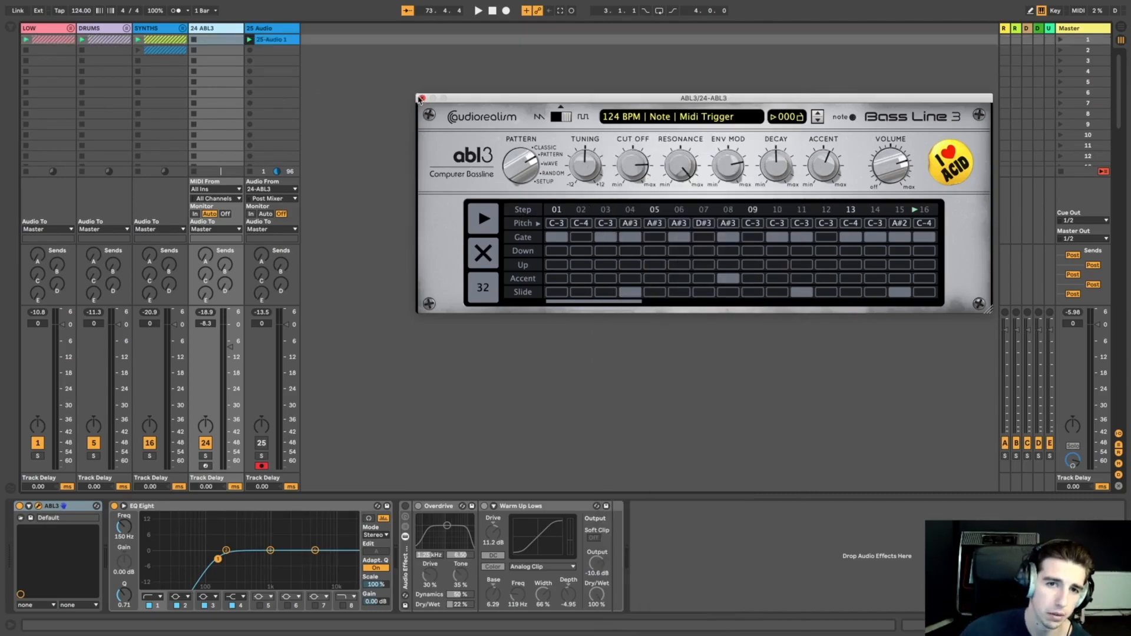
pyautogui.doubleClick(212, 40)
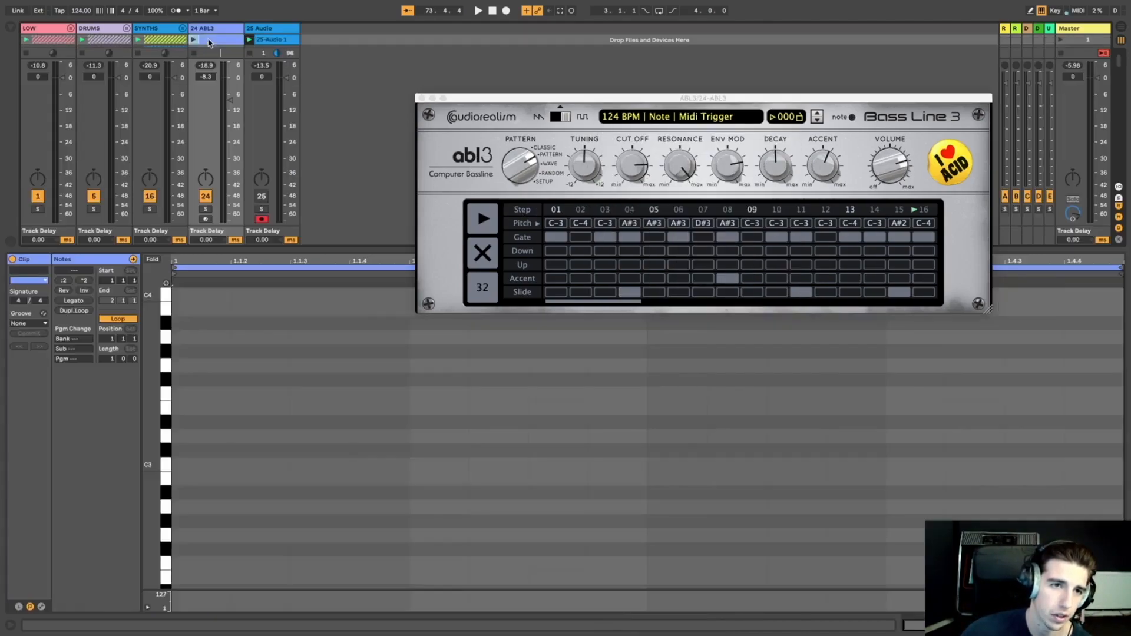
pyautogui.doubleClick(277, 464)
pyautogui.doubleClick(546, 465)
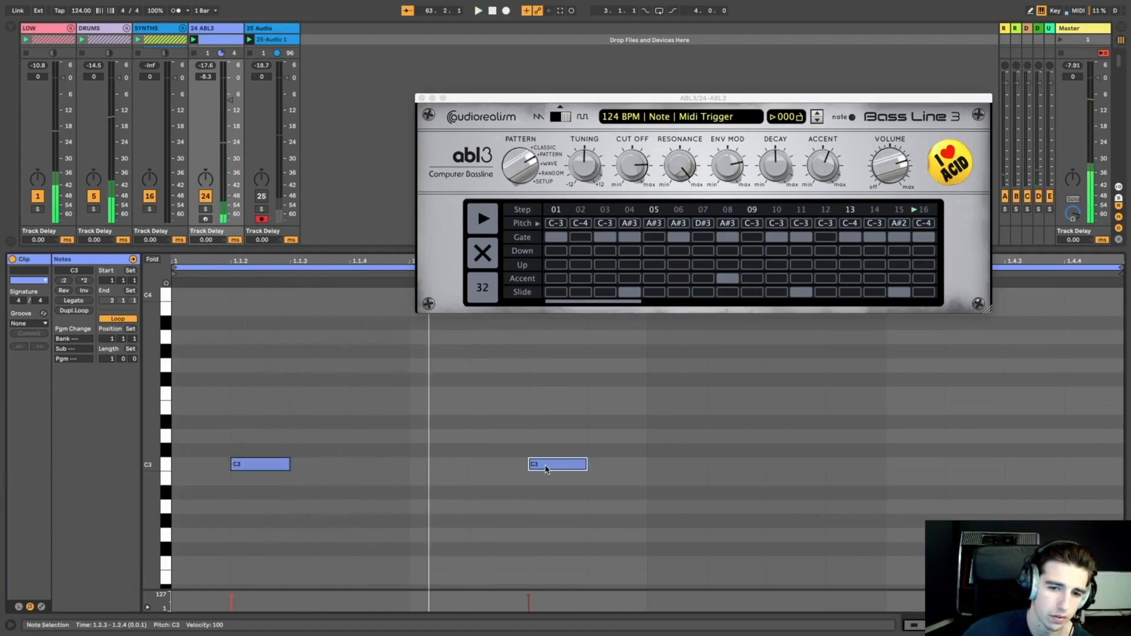
pyautogui.hotkey('ctrl', 'a')
pyautogui.hotkey('shift', 'Down')
pyautogui.hotkey('shift', 'Down')
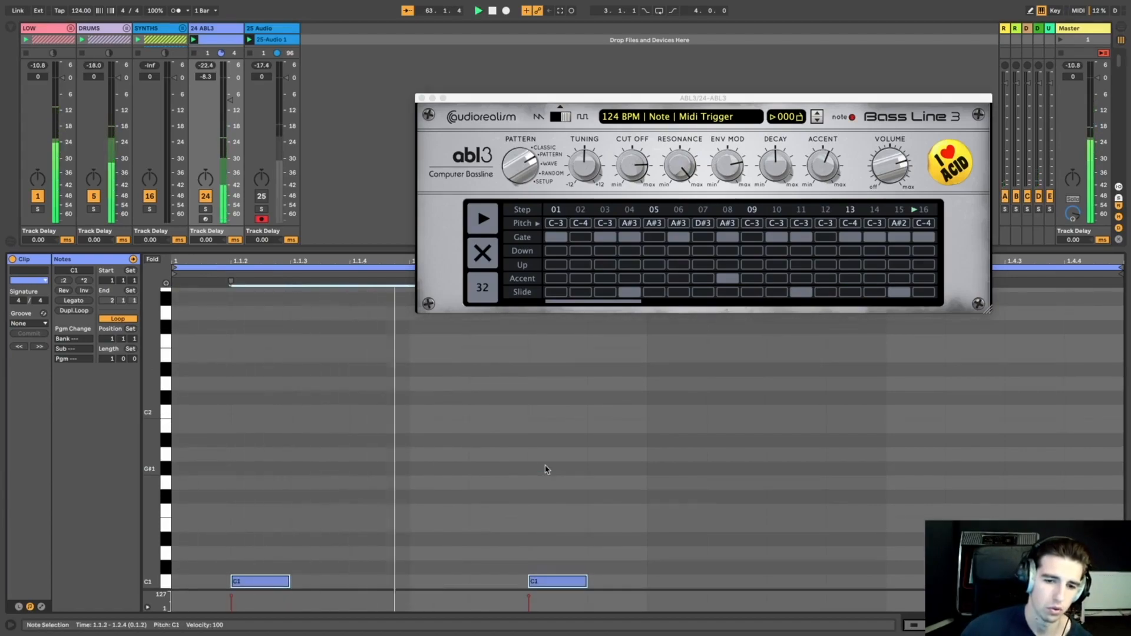
# Add two F#1 notes in beat 3 and a G#1 note in beat 4 during playback, and nudge the last note's pitch and timing.
pyautogui.doubleClick(619, 496)
pyautogui.moveTo(619, 496); pyautogui.dragTo(680, 500)
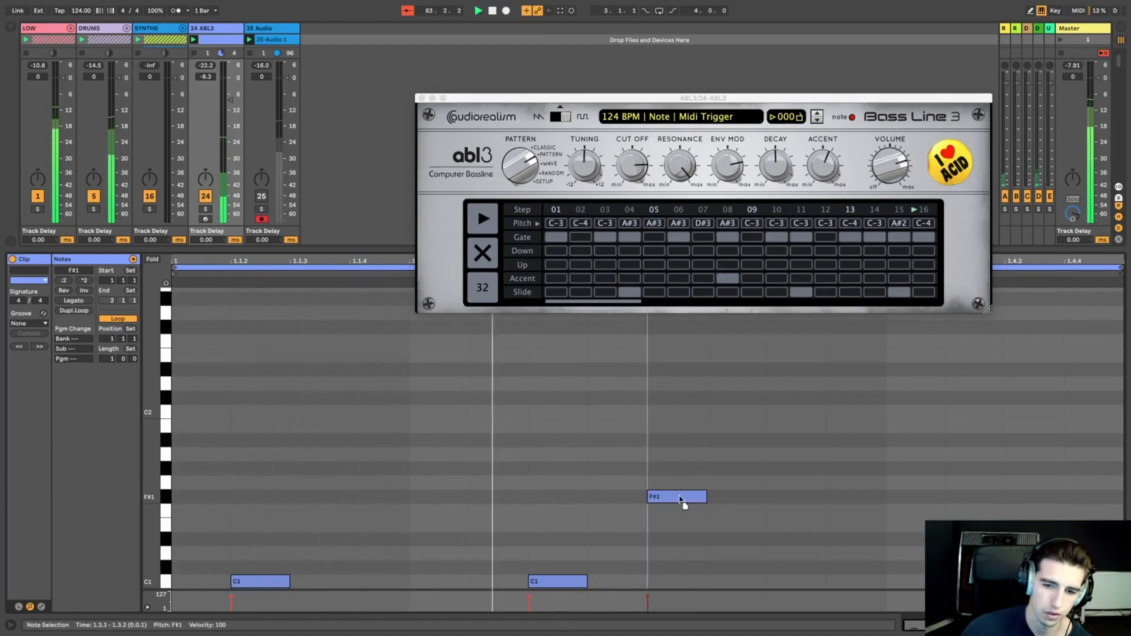
pyautogui.doubleClick(861, 497)
pyautogui.doubleClick(914, 442)
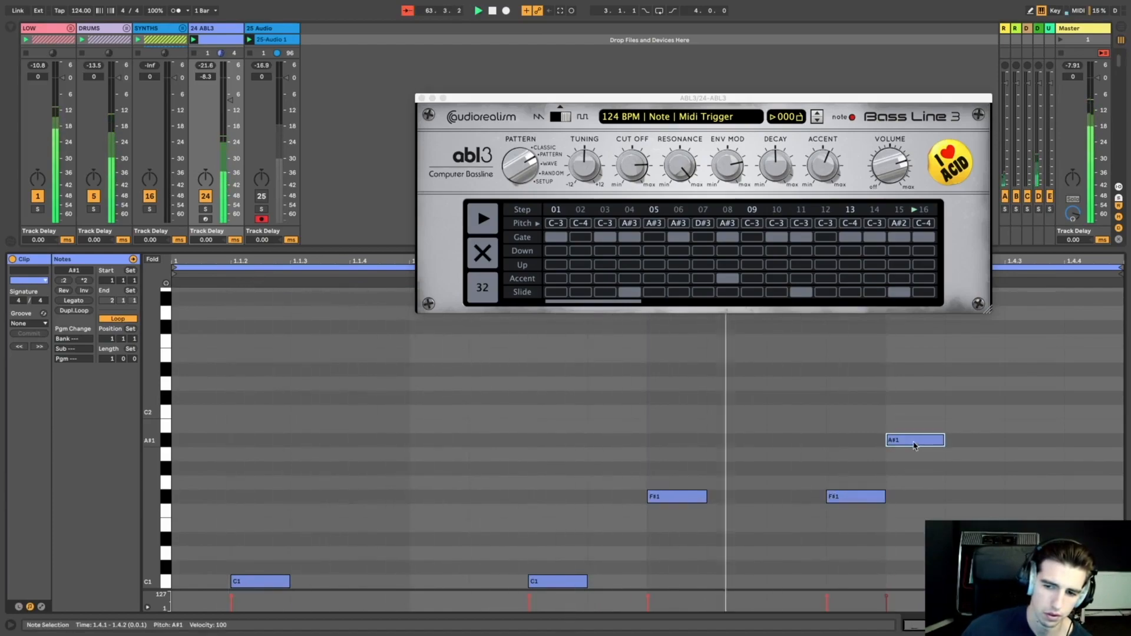
pyautogui.moveTo(914, 444); pyautogui.dragTo(1036, 462)
pyautogui.moveTo(1053, 396)
pyautogui.mouseDown()
pyautogui.moveTo(1024, 458)
pyautogui.moveTo(1031, 468)
pyautogui.mouseUp()
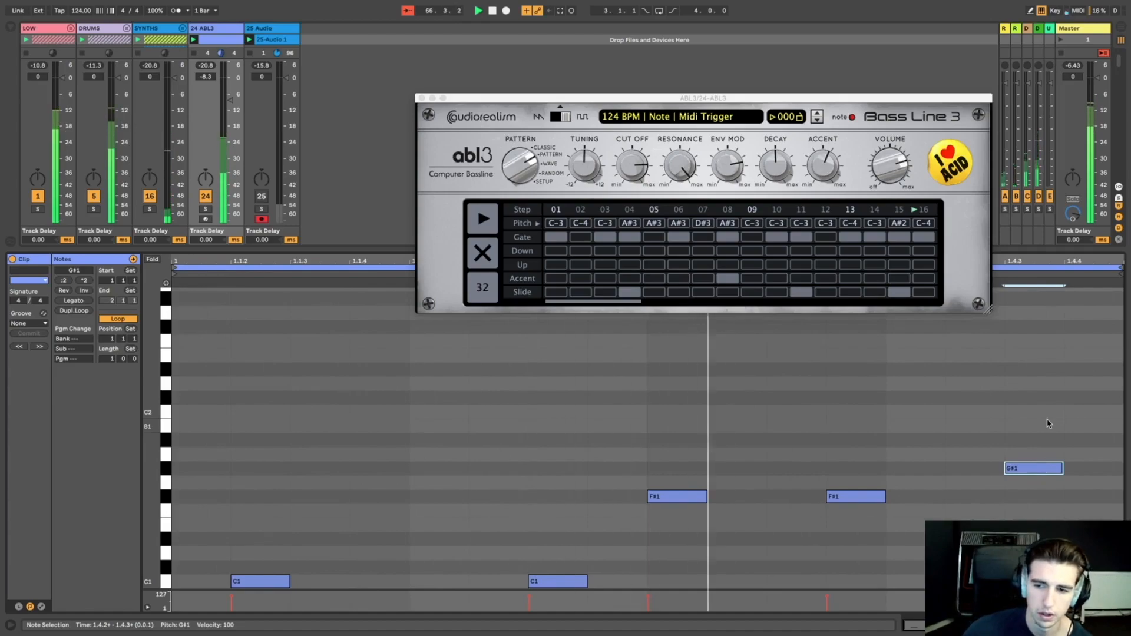
pyautogui.press('Down')
pyautogui.press('Left')
# Stop playback and delete all notes from the ABL3 clip.
pyautogui.press('space')
pyautogui.moveTo(1036, 419); pyautogui.dragTo(207, 630)
pyautogui.press('Delete')
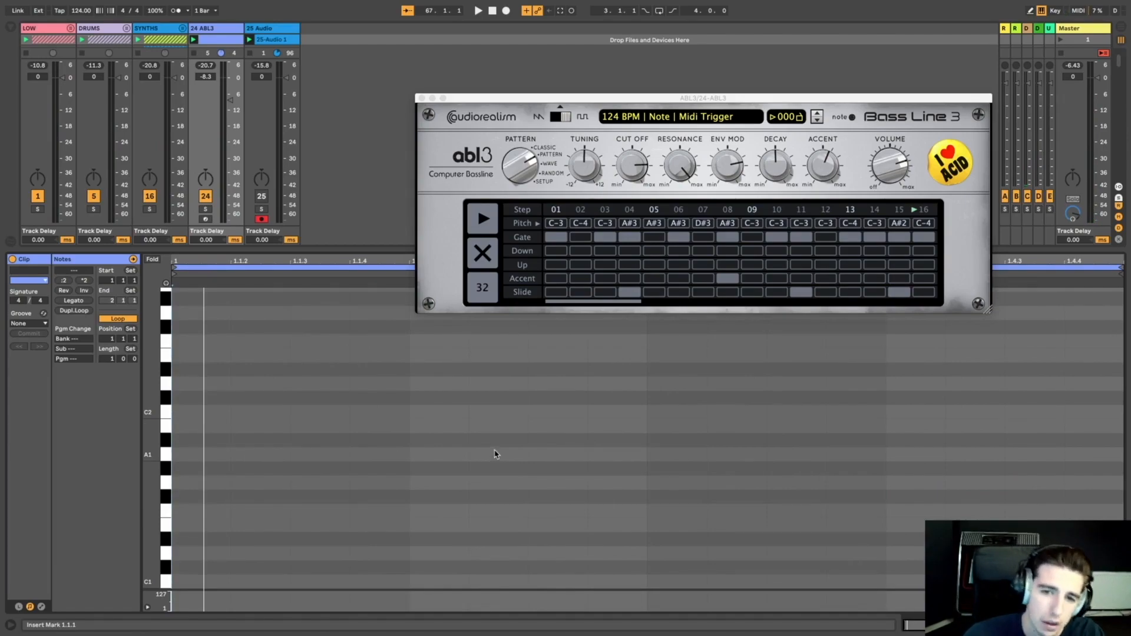
# Set ABL3 back to Pattern MIDI mode and Host sync.
pyautogui.click(702, 117)
pyautogui.click(688, 169)
pyautogui.click(690, 121)
pyautogui.click(695, 181)
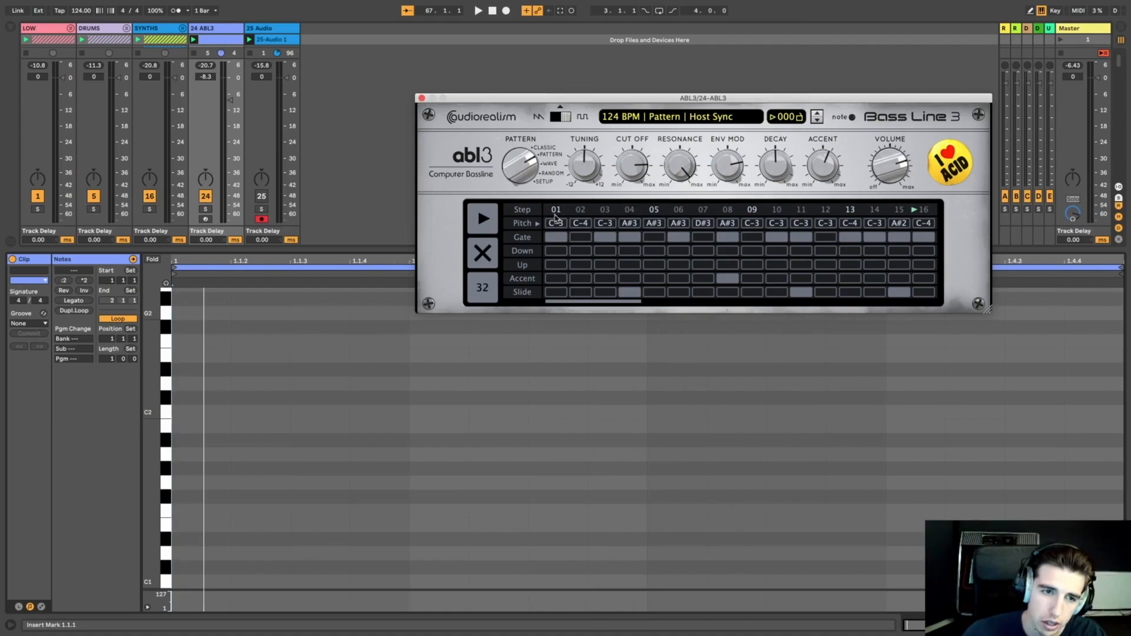
# Play ABL3's built-in pattern with the mix, and hide the plugin window and the clip detail view.
pyautogui.press('space')
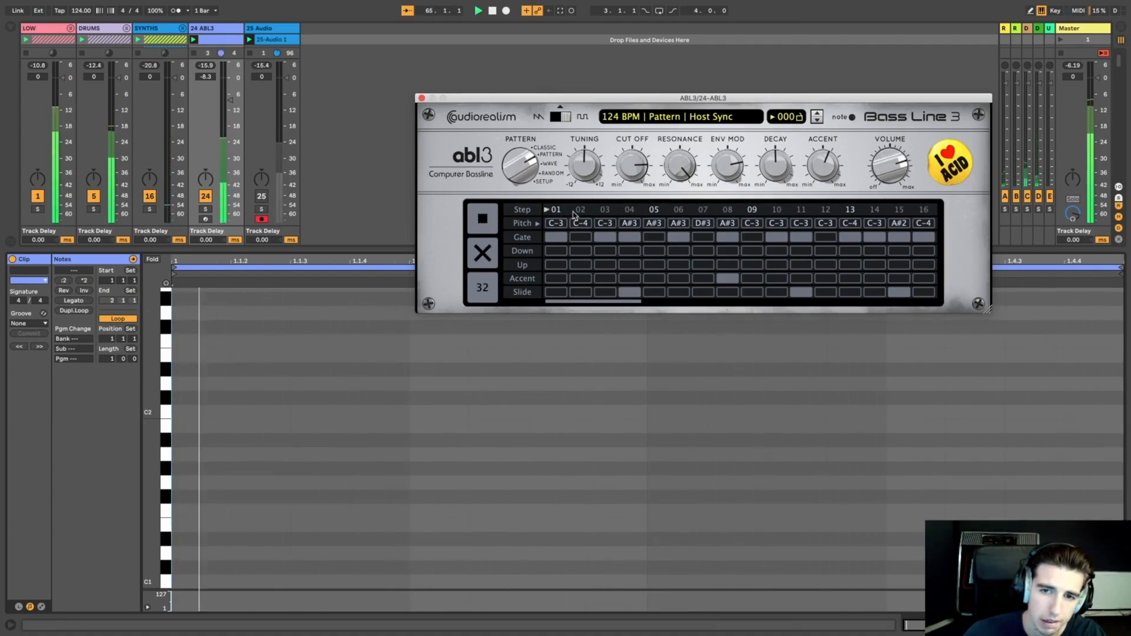
pyautogui.press('super+alt+p')
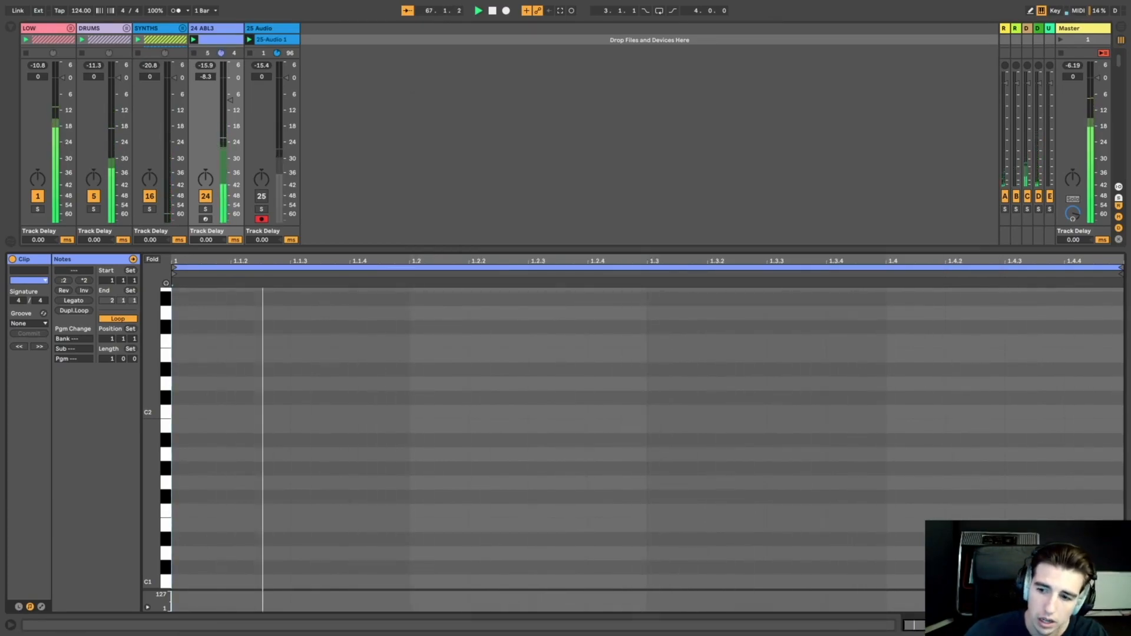
pyautogui.press('super+alt+l')
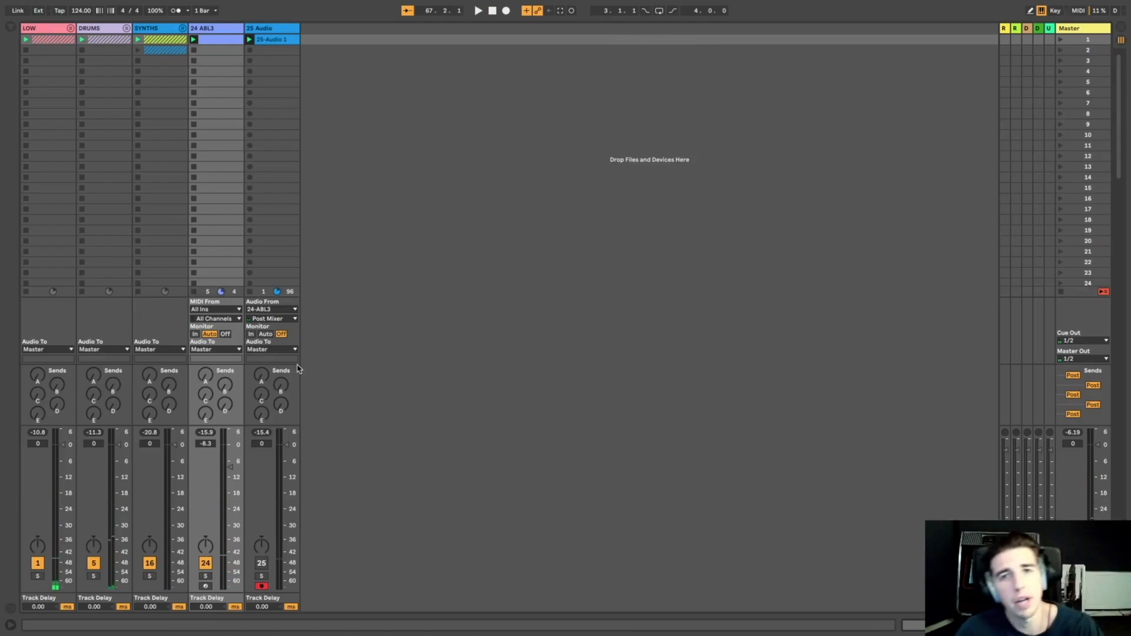